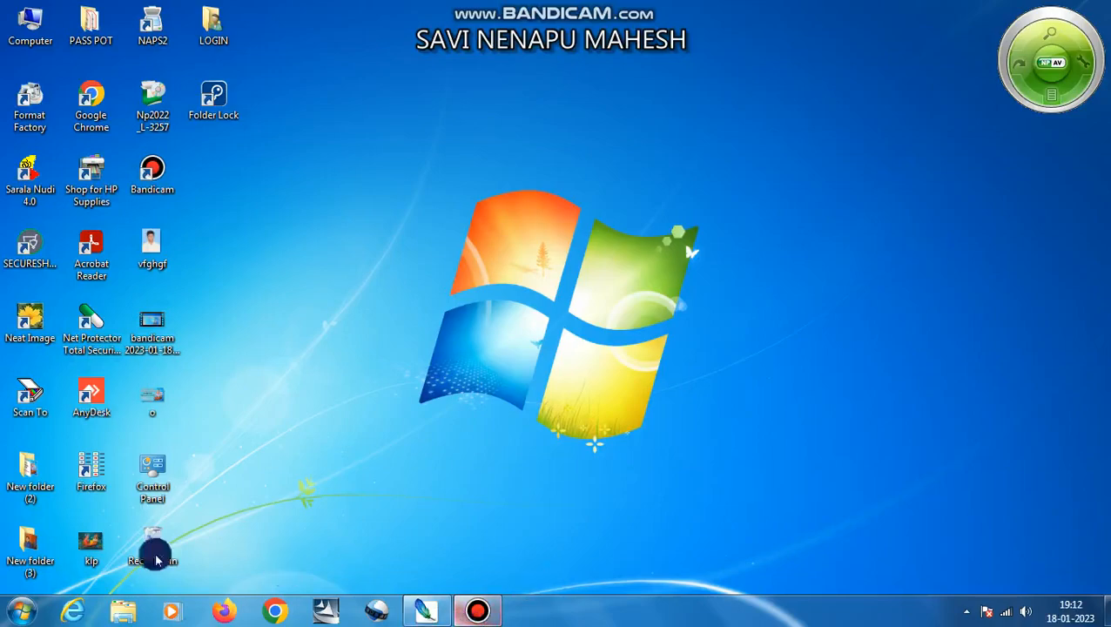
{"action": "right_click", "coordinate": [701, 187]}
{"action": "left_click", "coordinate": [739, 226]}
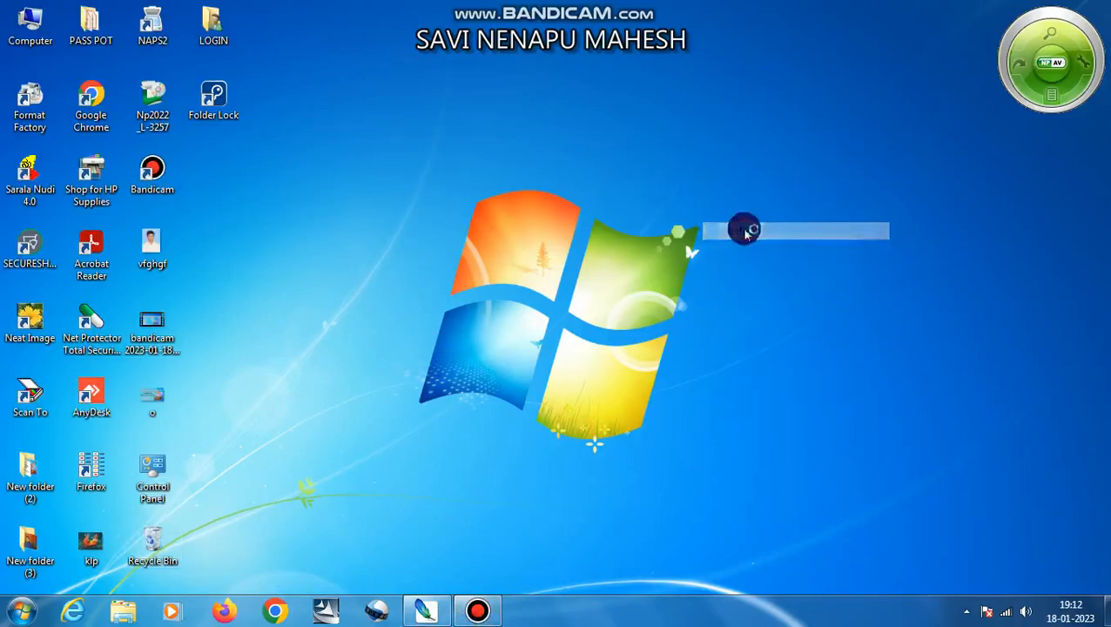
{"action": "right_click", "coordinate": [741, 205]}
{"action": "left_click", "coordinate": [779, 249]}
{"action": "right_click", "coordinate": [734, 167]}
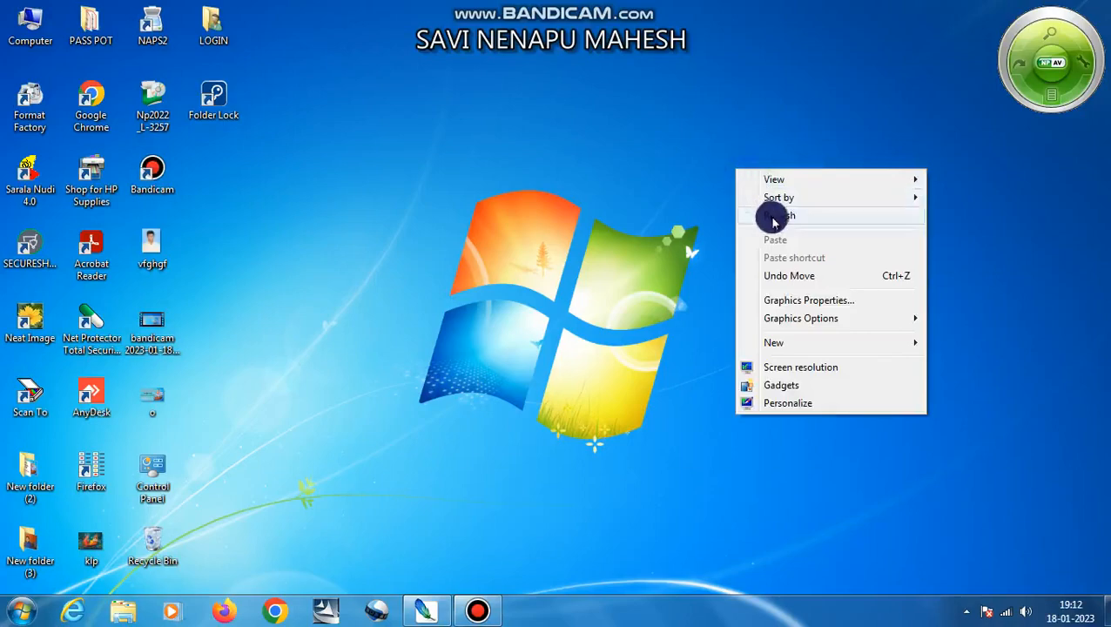
{"action": "left_click", "coordinate": [771, 216]}
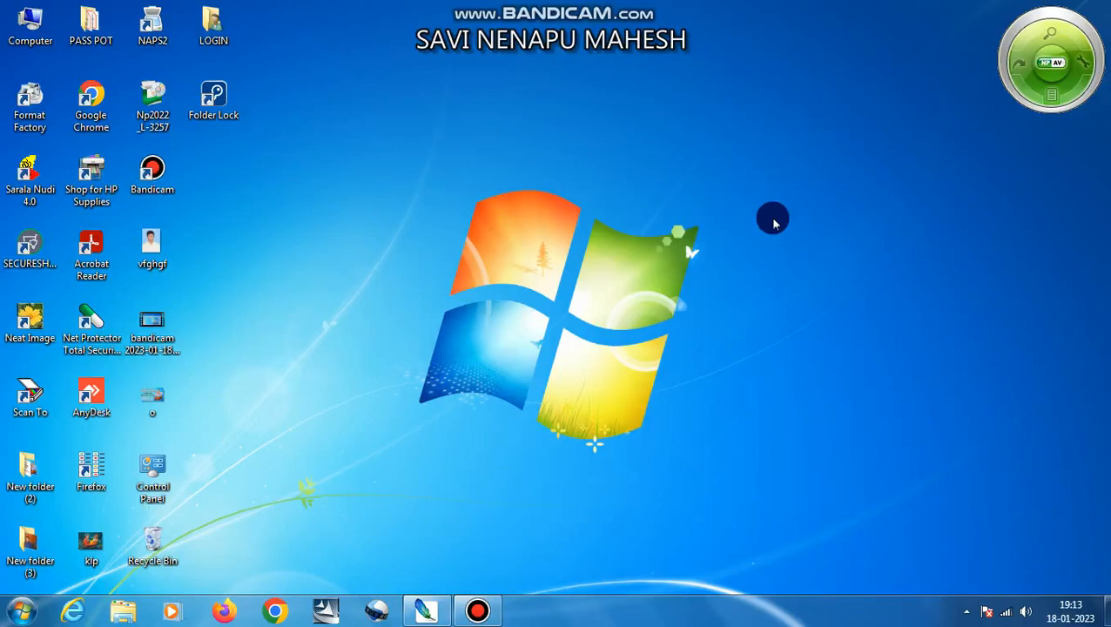
{"action": "right_click", "coordinate": [778, 162]}
{"action": "left_click", "coordinate": [818, 207]}
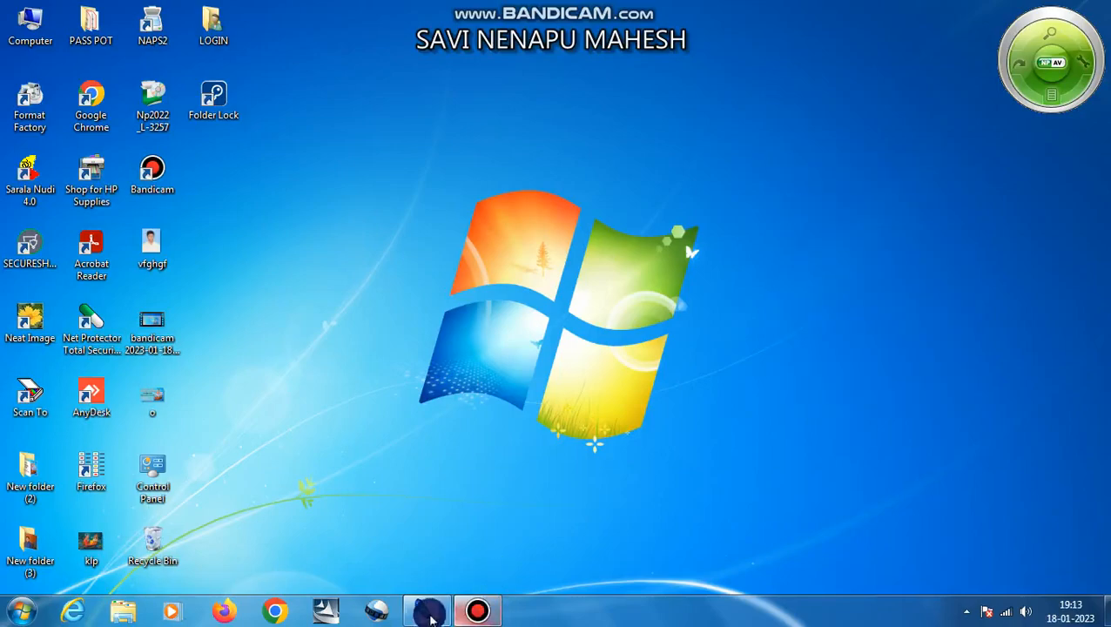
{"action": "left_click", "coordinate": [425, 610]}
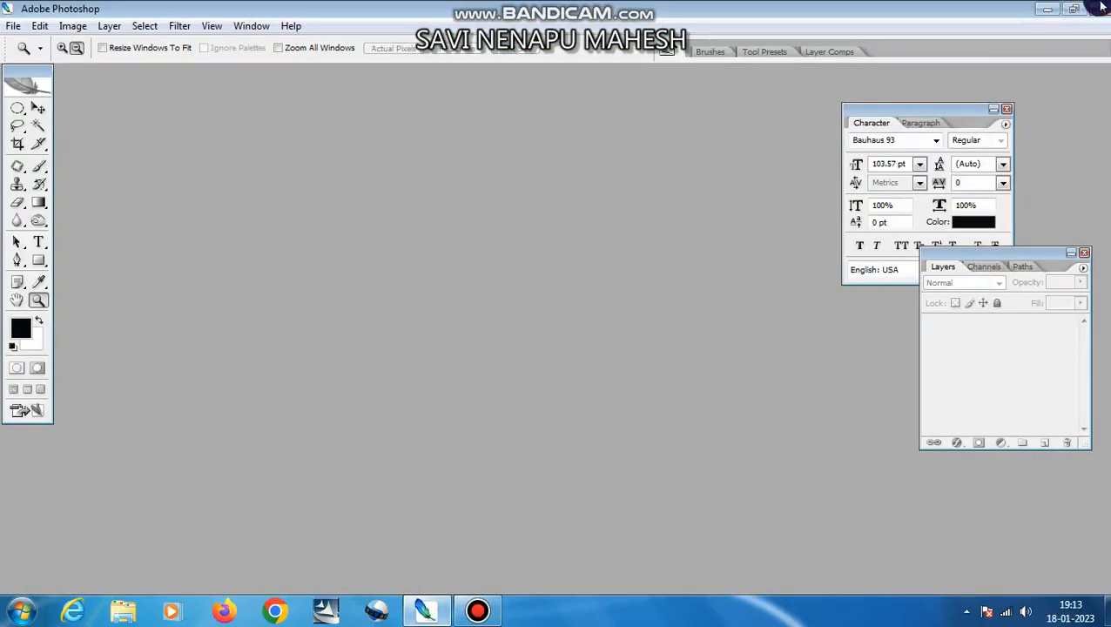
{"action": "left_click", "coordinate": [1049, 9]}
{"action": "right_click", "coordinate": [780, 150]}
{"action": "left_click", "coordinate": [818, 197]}
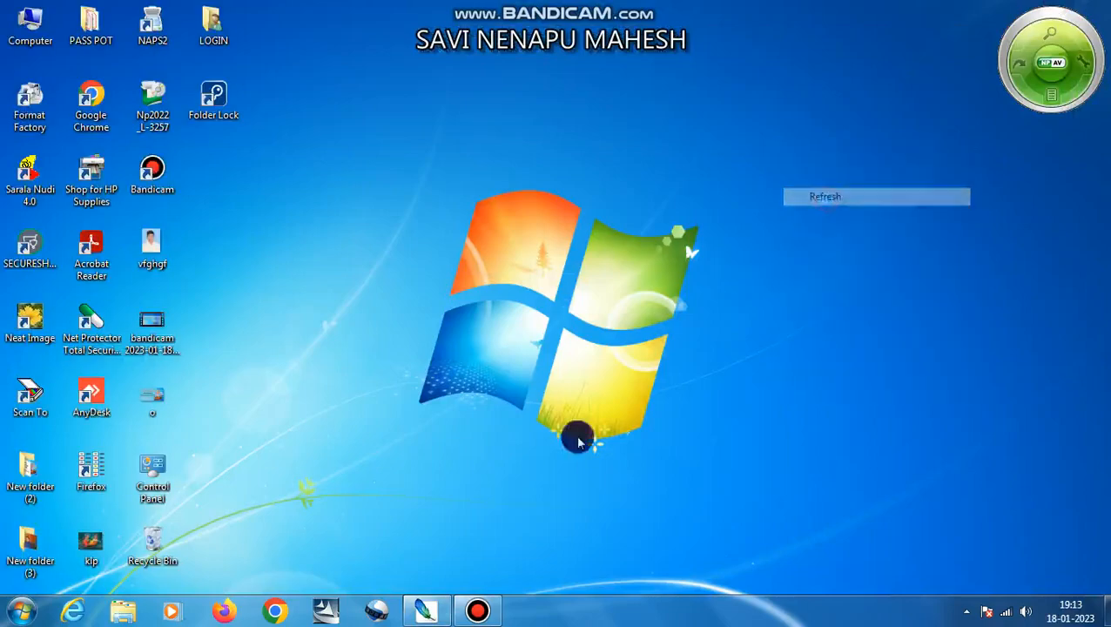
{"action": "left_click", "coordinate": [425, 609]}
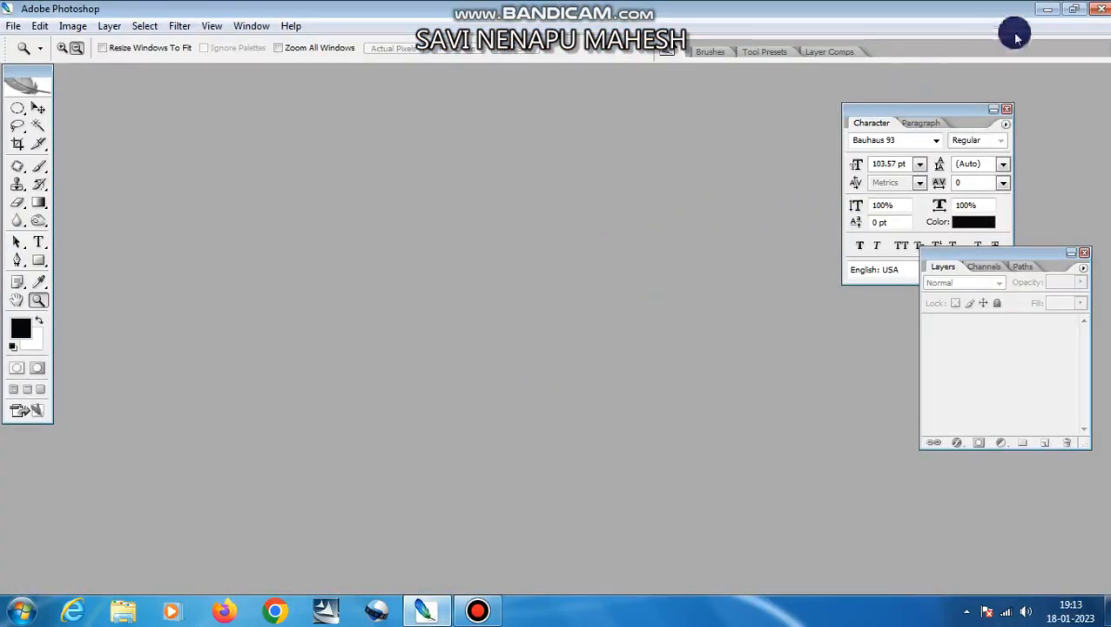
{"action": "left_click", "coordinate": [1048, 9]}
Step: Switch to Adobe Photoshop and create a new white RGB document, 209.97 by 297.01 mm at 300 pixels/inch
{"action": "left_click", "coordinate": [430, 600]}
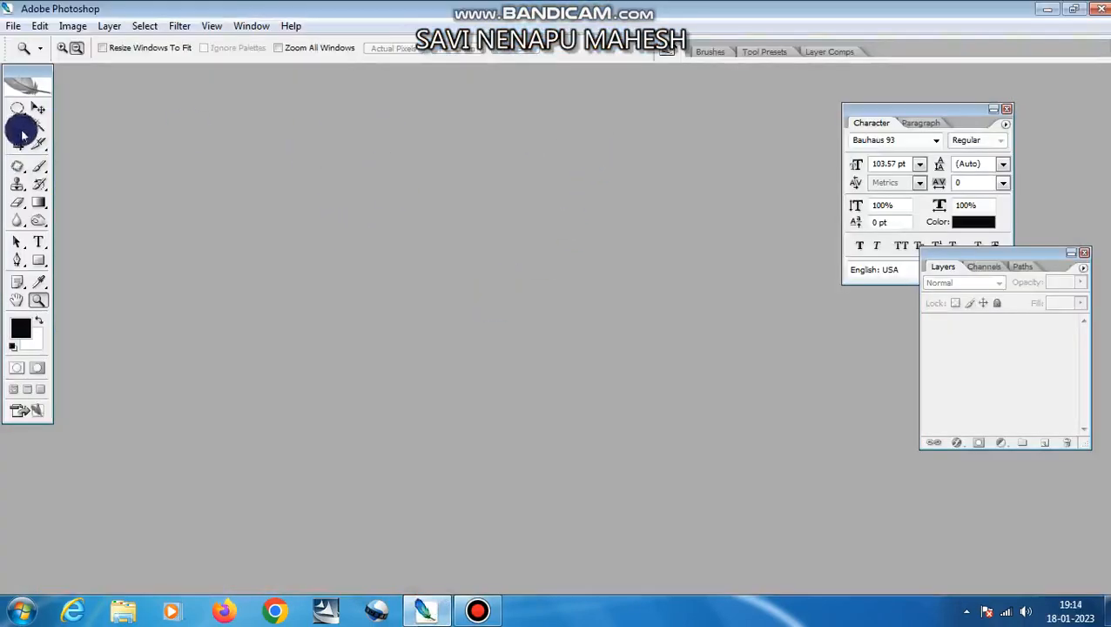
{"action": "left_click", "coordinate": [13, 25]}
{"action": "left_click", "coordinate": [31, 42]}
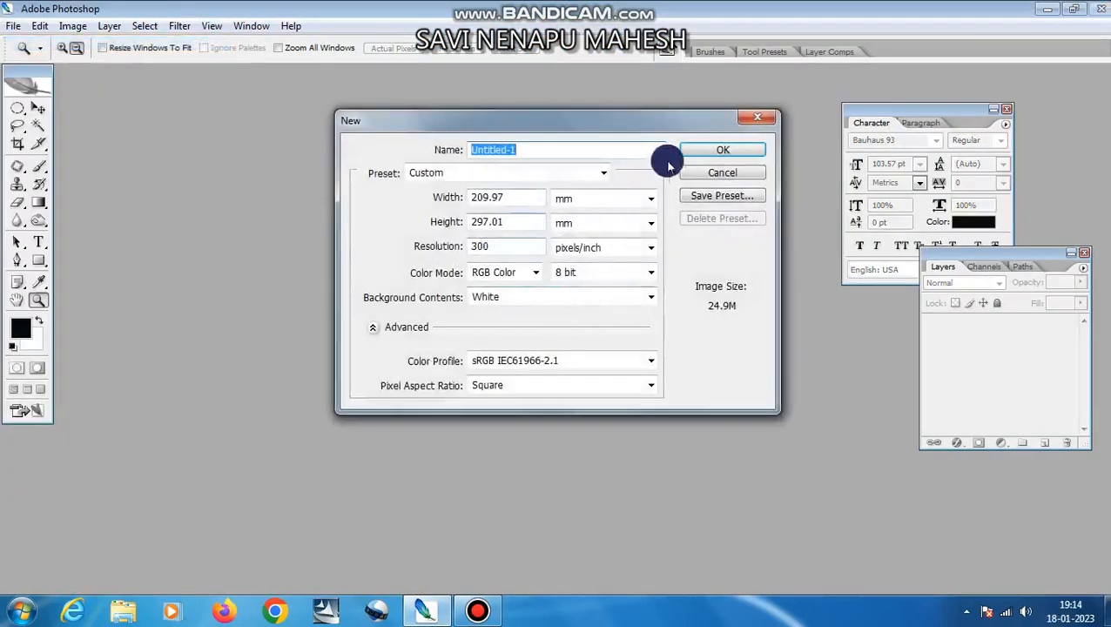
{"action": "left_click", "coordinate": [707, 151]}
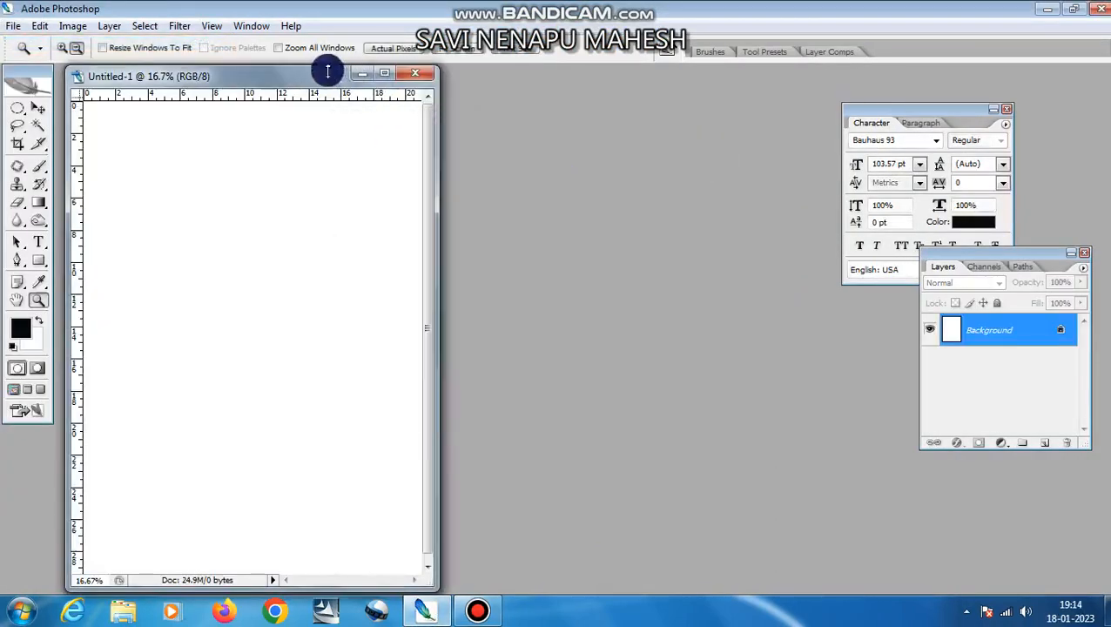
Step: Rotate the blank canvas 90° to landscape orientation and maximize the document window
{"action": "left_click_drag", "start_coordinate": [322, 74], "coordinate": [371, 71]}
{"action": "left_click", "coordinate": [118, 30]}
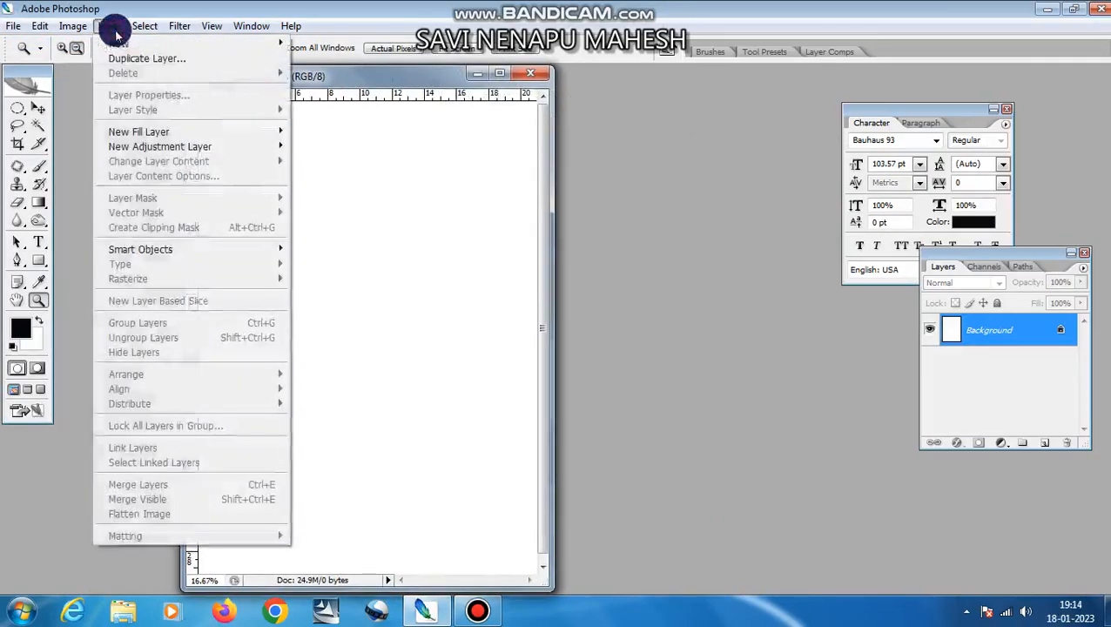
{"action": "left_click", "coordinate": [75, 28]}
{"action": "left_click", "coordinate": [75, 28]}
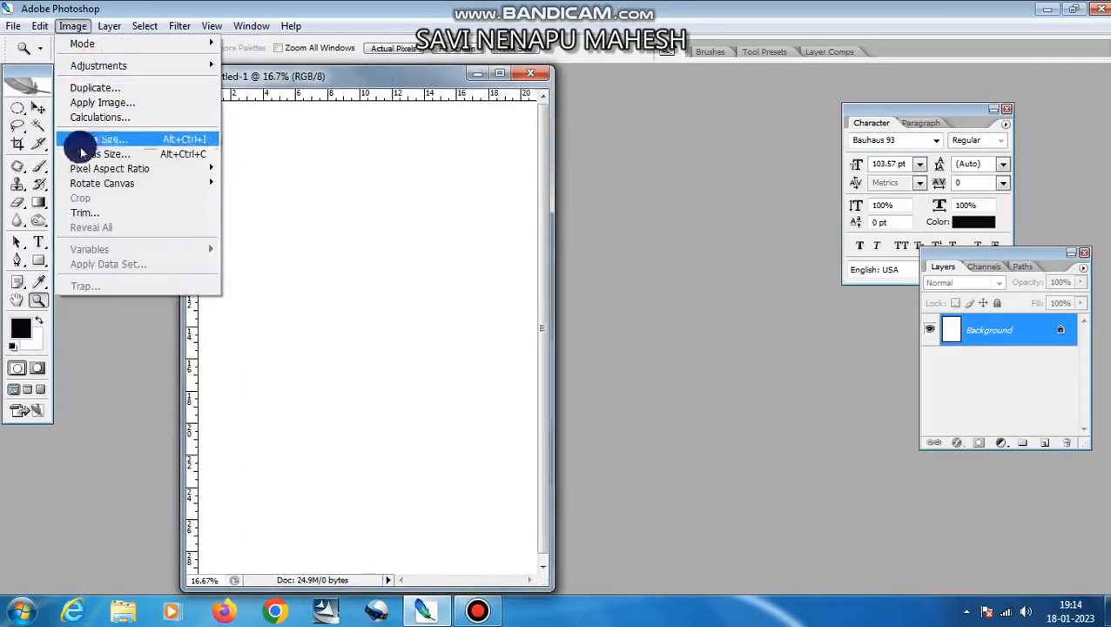
{"action": "mouse_move", "coordinate": [193, 182]}
{"action": "left_click", "coordinate": [259, 198]}
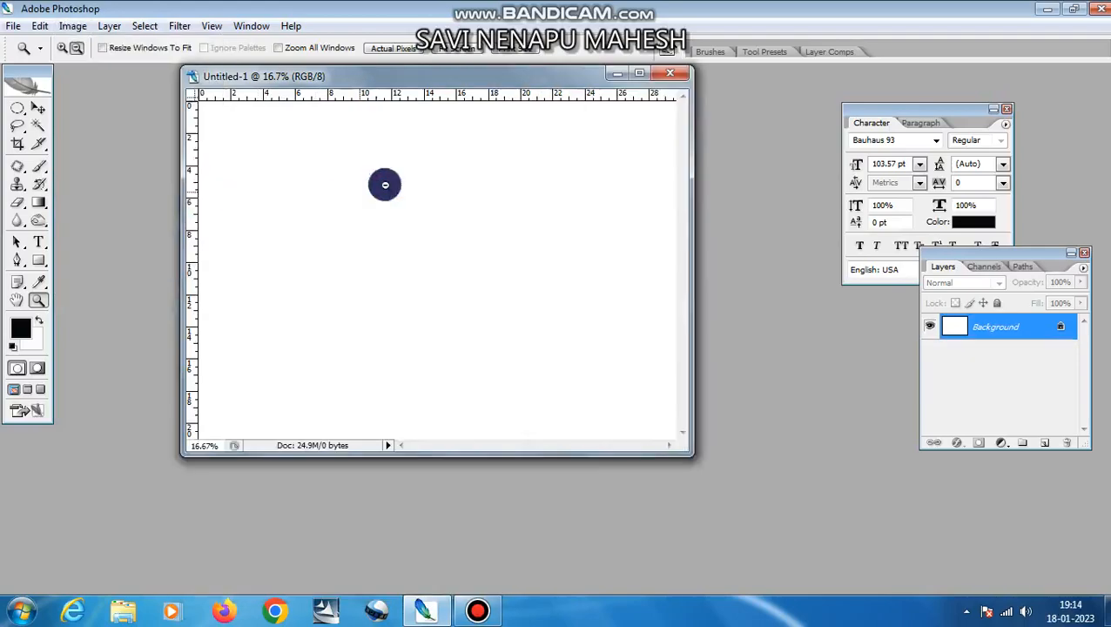
{"action": "left_click", "coordinate": [640, 72]}
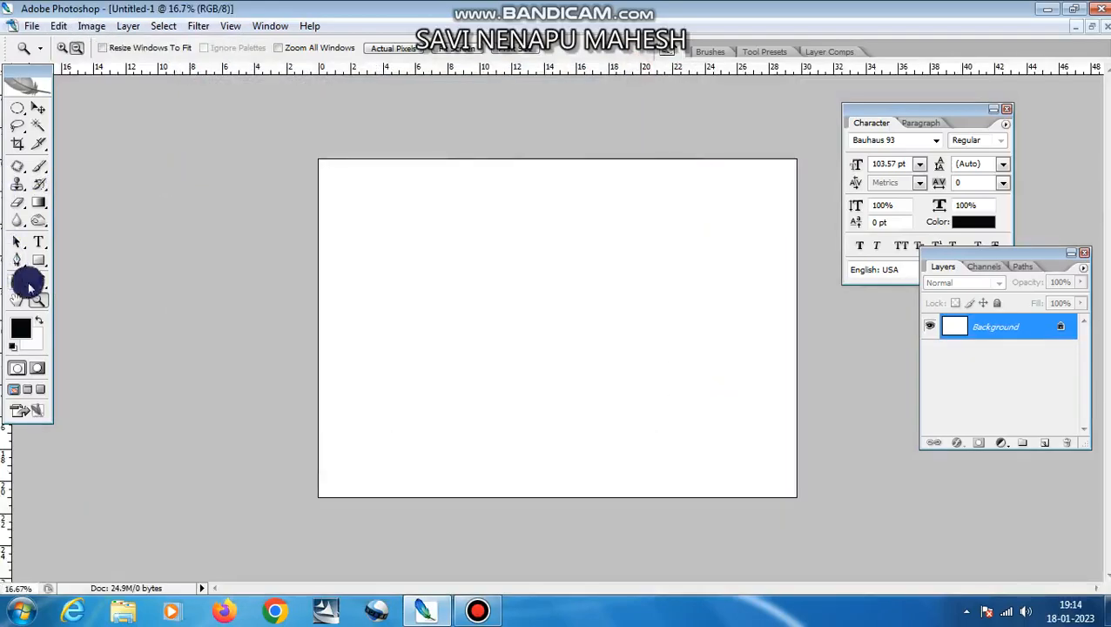
Step: Add the text "parle-G" in black Bauhaus 93 at 51.94 pt on the upper-left part of the page
{"action": "left_click", "coordinate": [39, 242]}
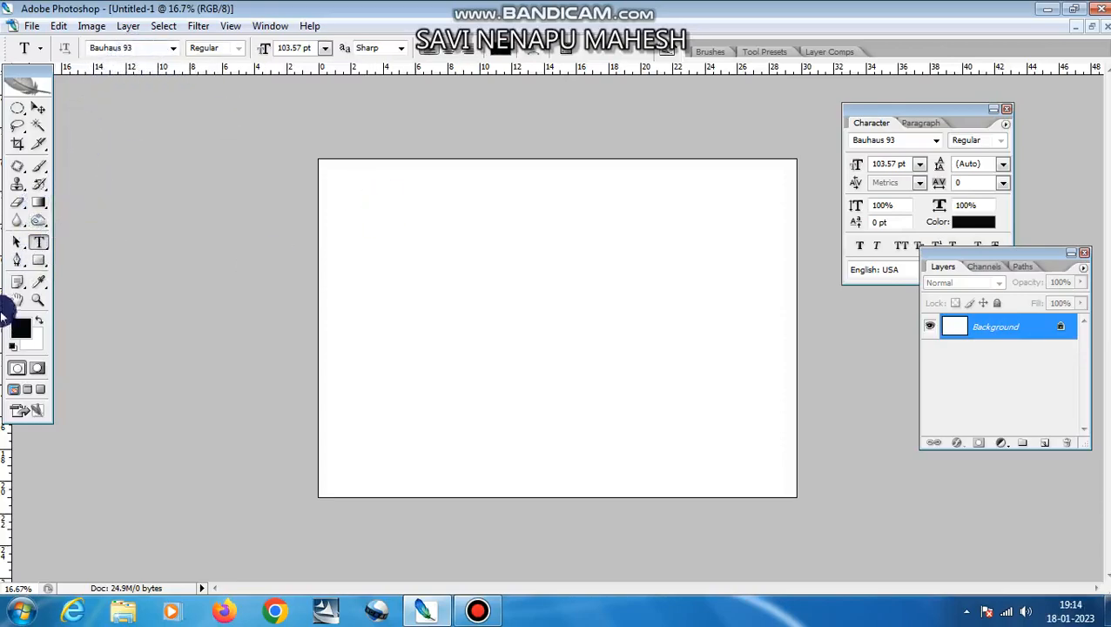
{"action": "left_click", "coordinate": [38, 301]}
{"action": "left_click", "coordinate": [528, 317]}
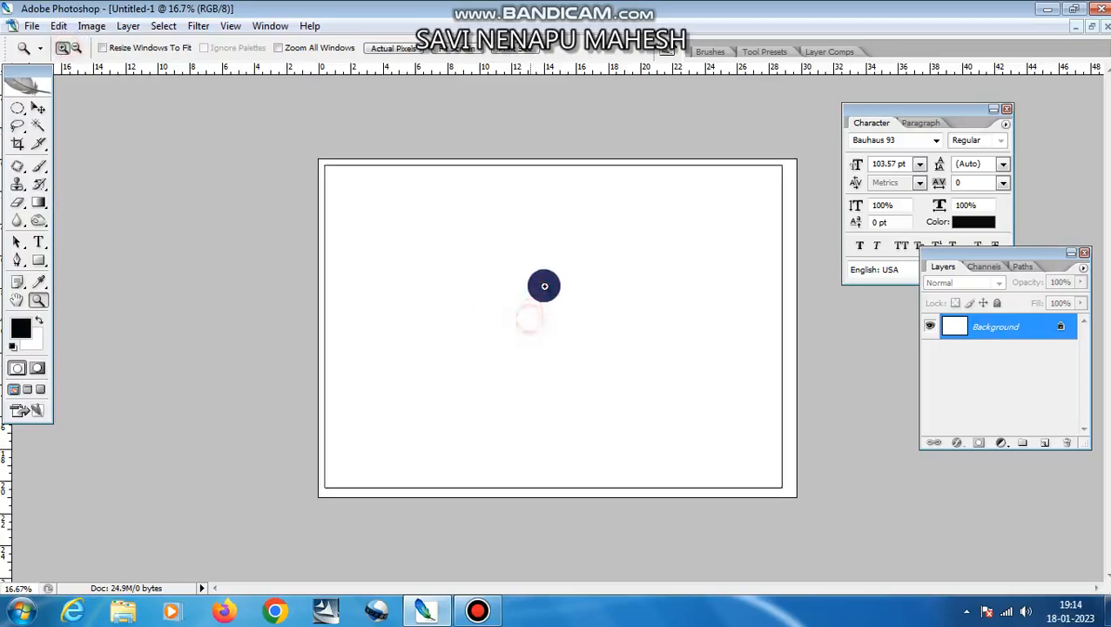
{"action": "left_click", "coordinate": [540, 331]}
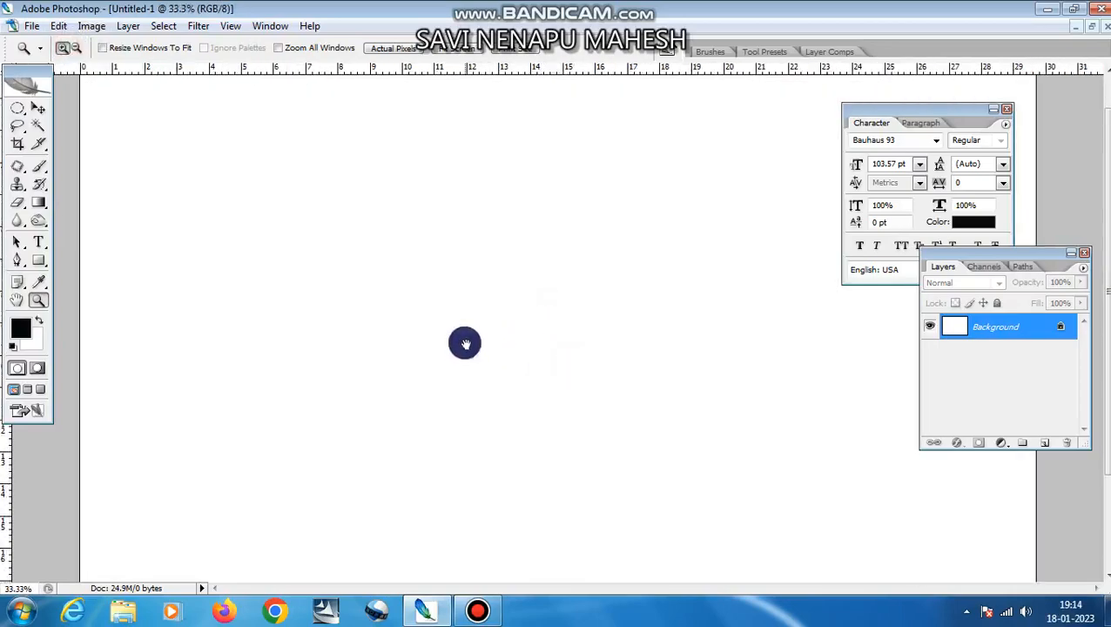
{"action": "left_click", "coordinate": [38, 242]}
{"action": "left_click", "coordinate": [249, 272]}
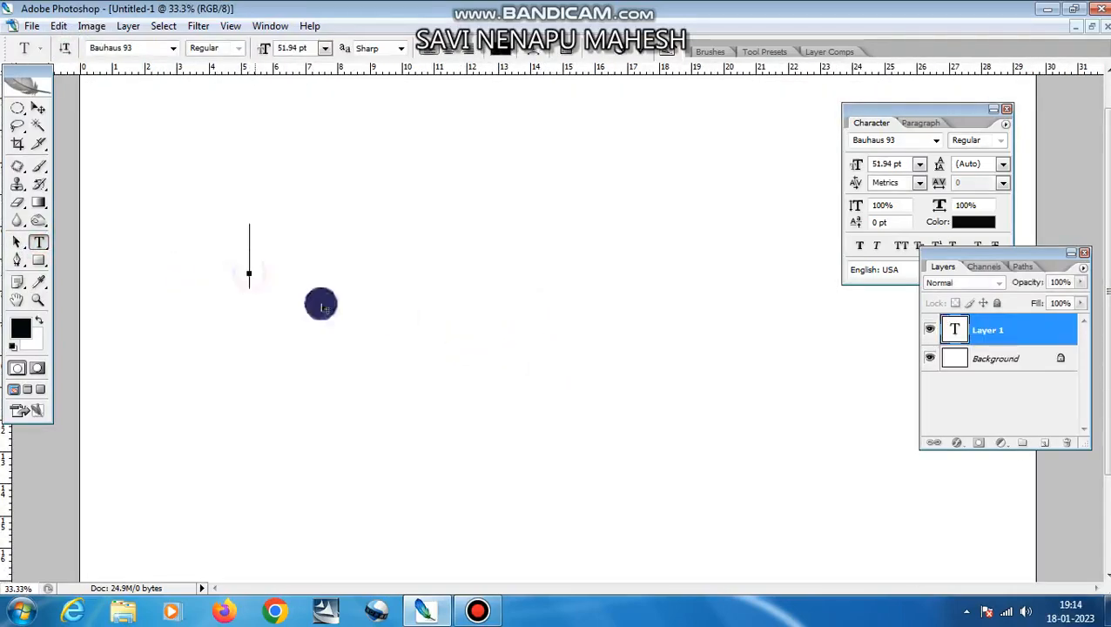
{"action": "type", "text": "m"}
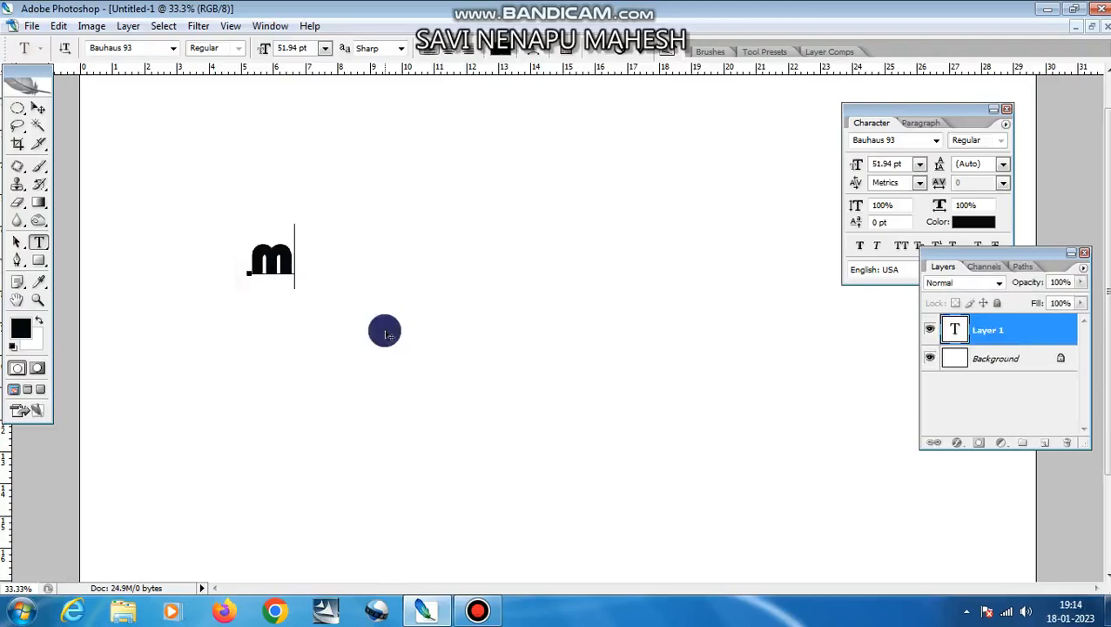
{"action": "key", "text": "BackSpace"}
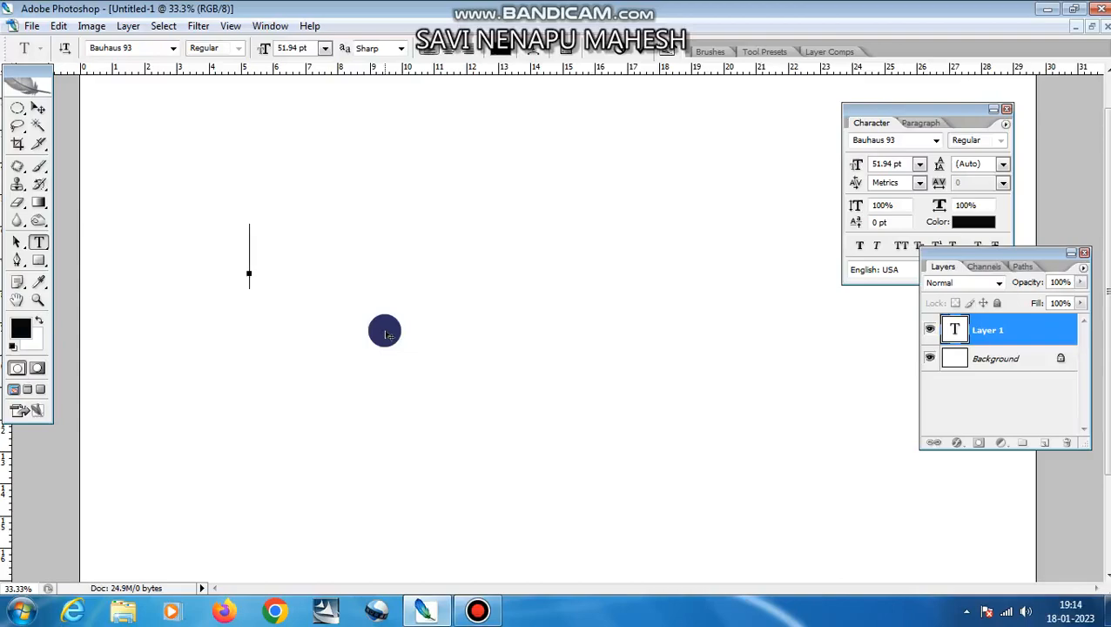
{"action": "type", "text": "pa"}
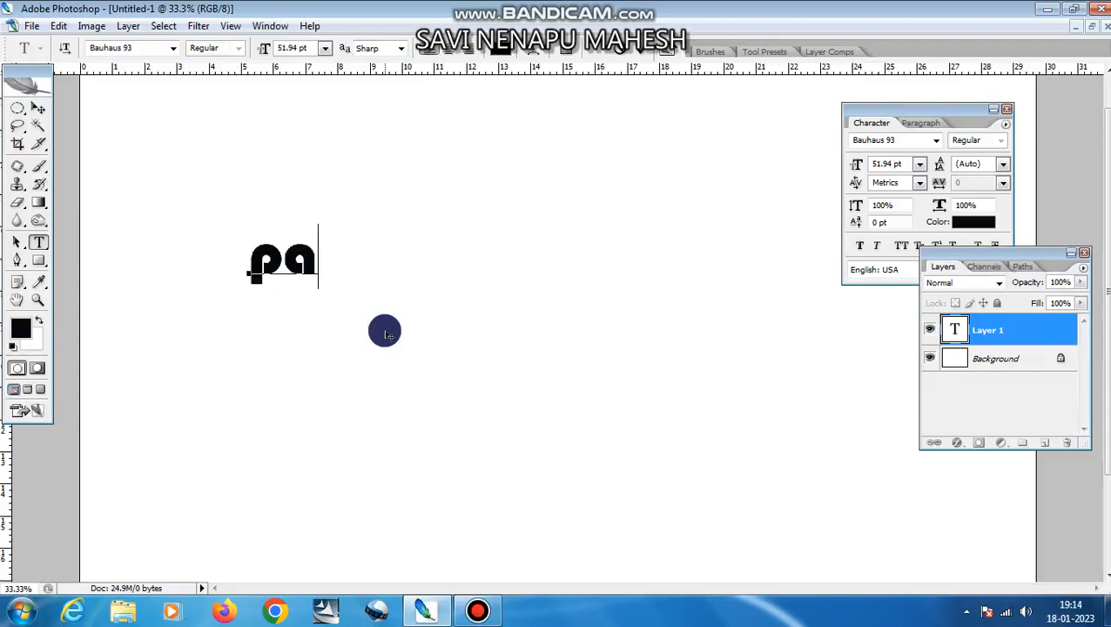
{"action": "type", "text": "r"}
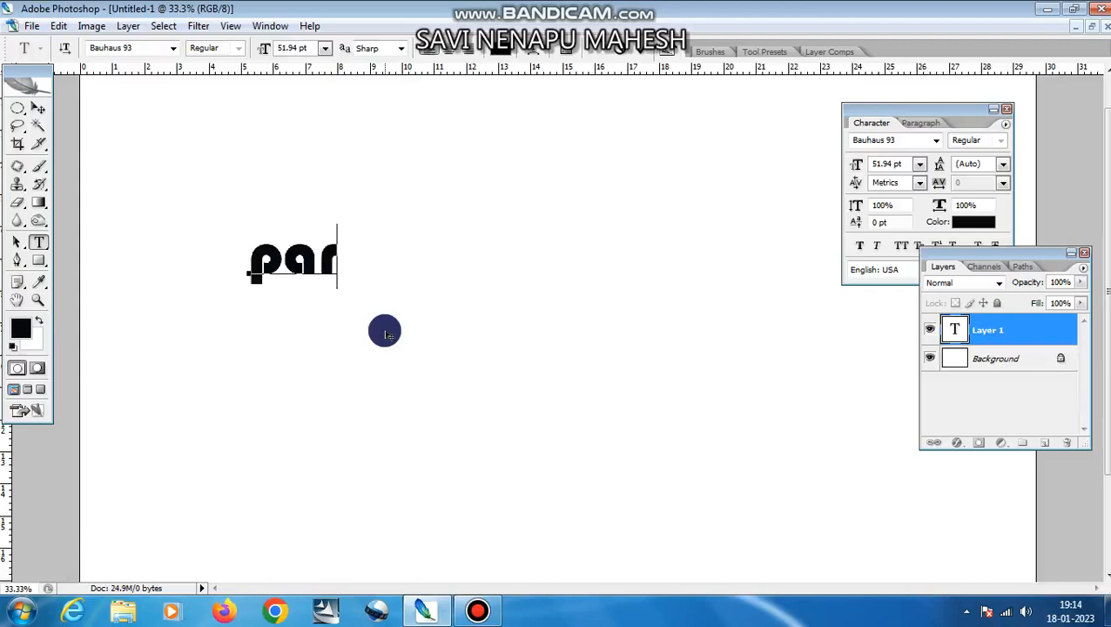
{"action": "type", "text": "le"}
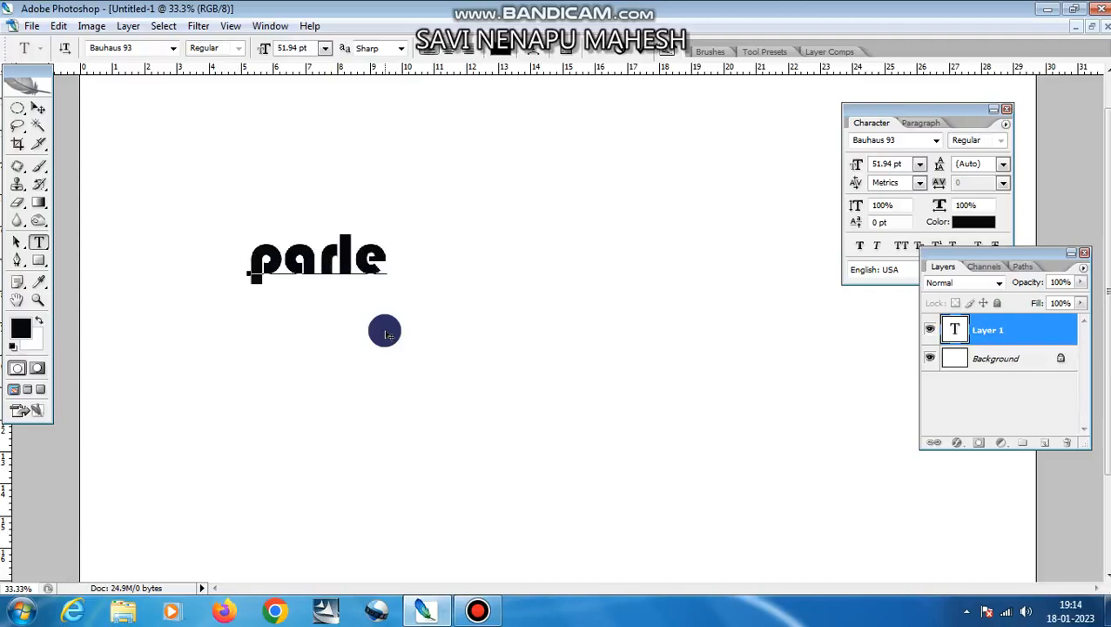
{"action": "type", "text": "-G"}
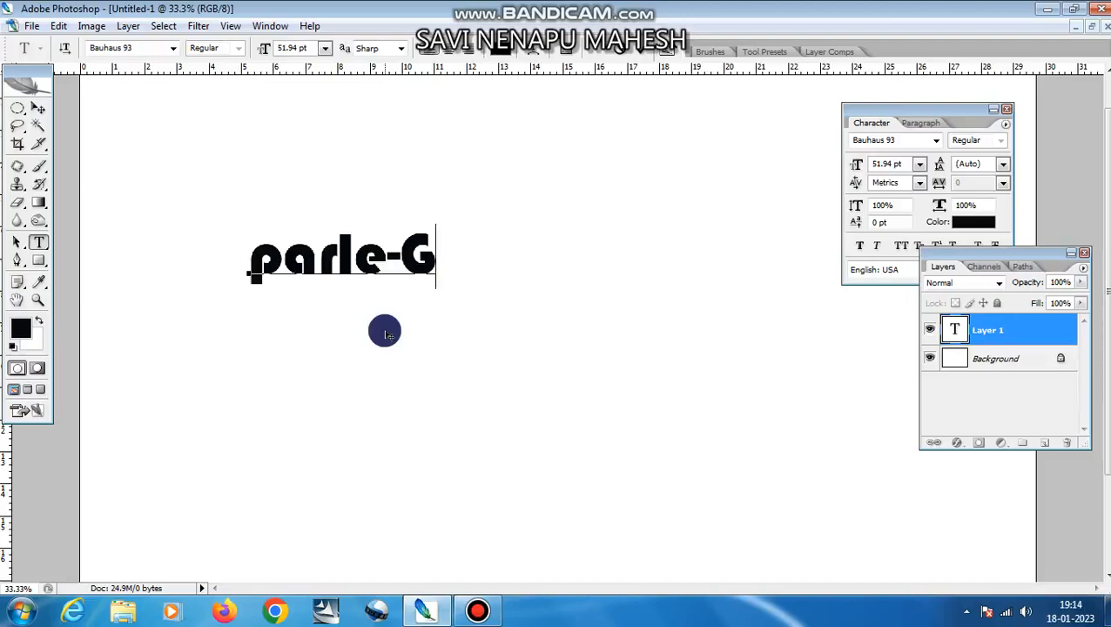
{"action": "left_click", "coordinate": [33, 108]}
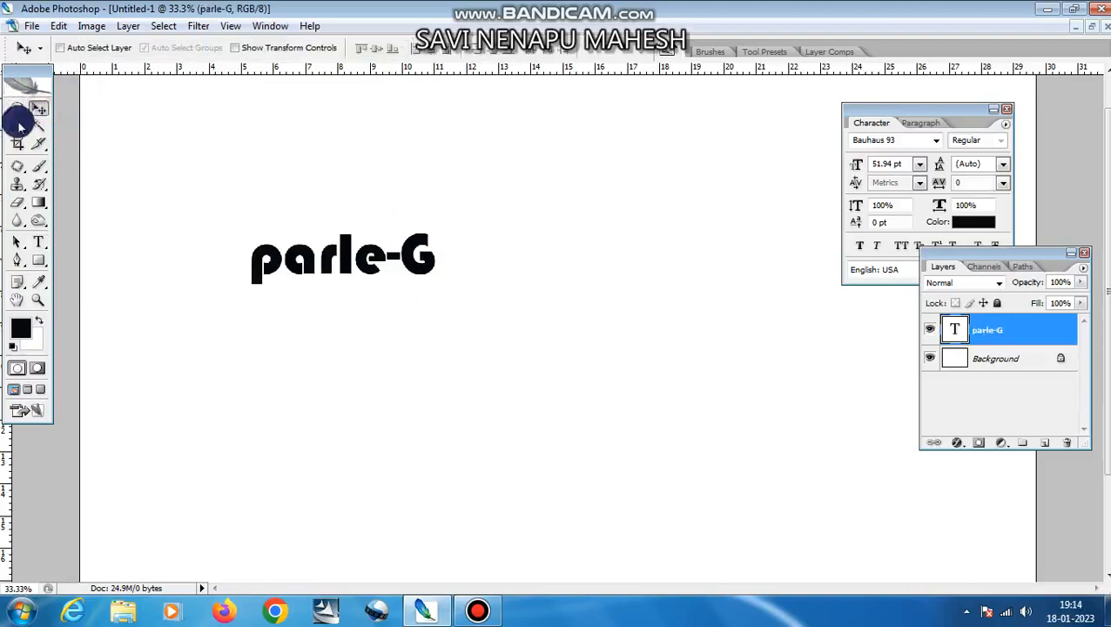
Step: Enlarge the parle-G text with Free Transform to about 150 pt and place it across the upper middle of the page
{"action": "right_click", "coordinate": [418, 263]}
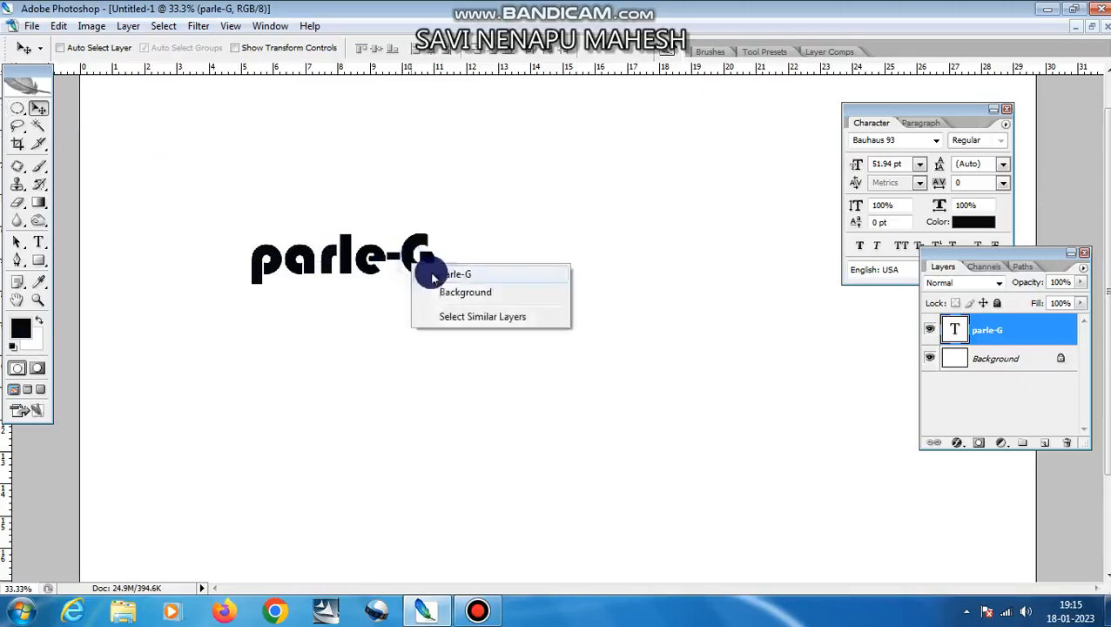
{"action": "left_click", "coordinate": [434, 272]}
{"action": "key", "text": "ctrl+t"}
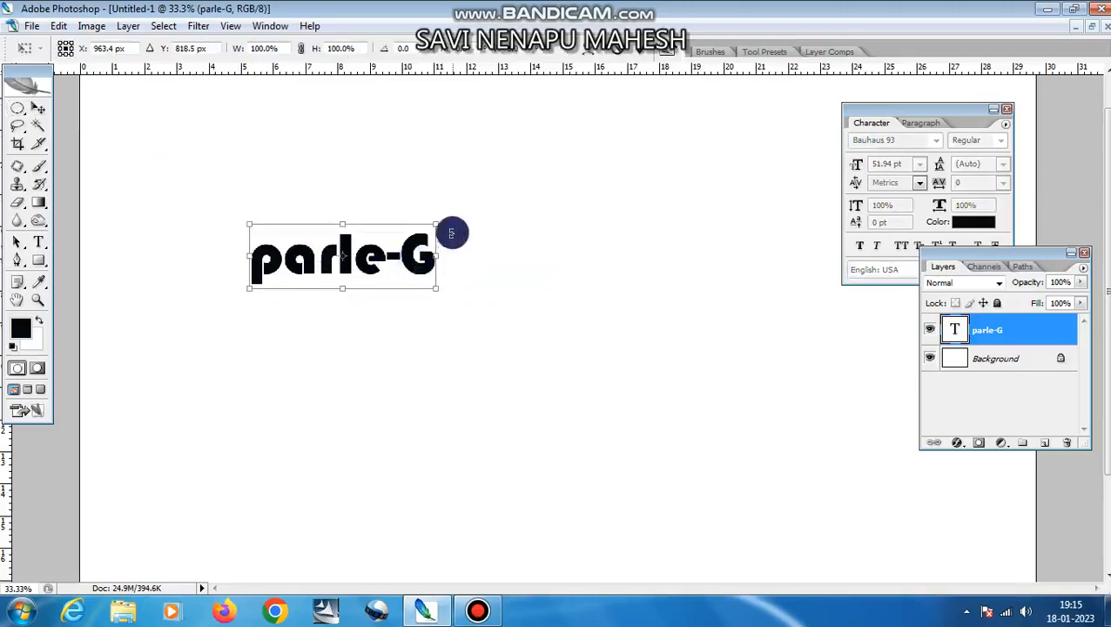
{"action": "left_click_drag", "start_coordinate": [445, 221], "coordinate": [662, 49]}
{"action": "left_click_drag", "start_coordinate": [707, 330], "coordinate": [764, 415]}
{"action": "key", "text": "Return"}
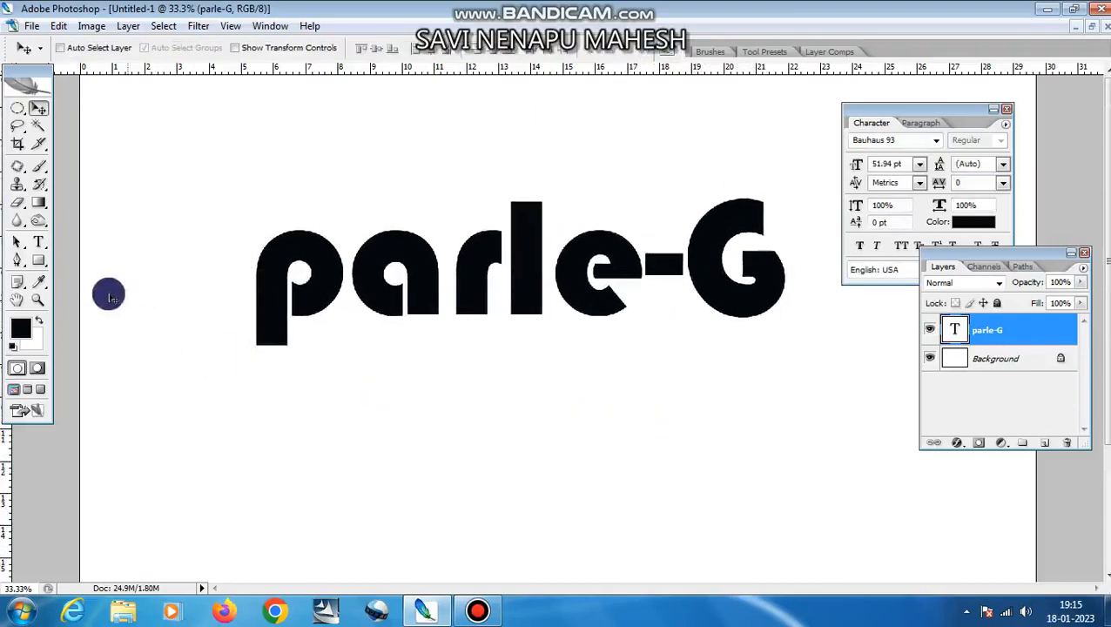
Step: Change the font of the parle-G text layer to Goudy Stout
{"action": "left_click", "coordinate": [38, 242]}
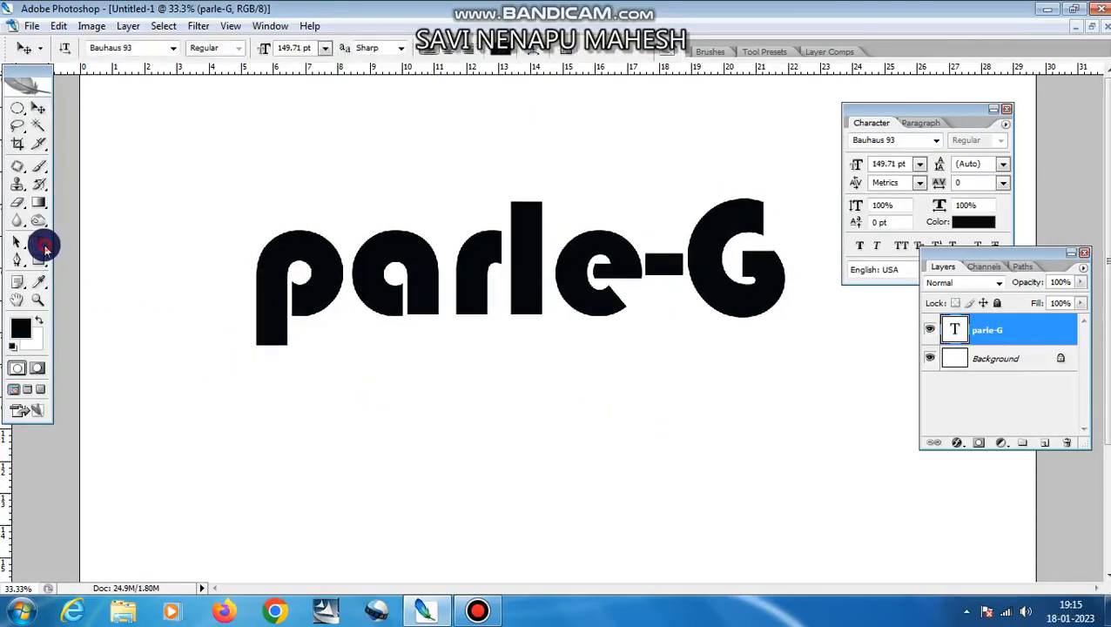
{"action": "left_click", "coordinate": [145, 47]}
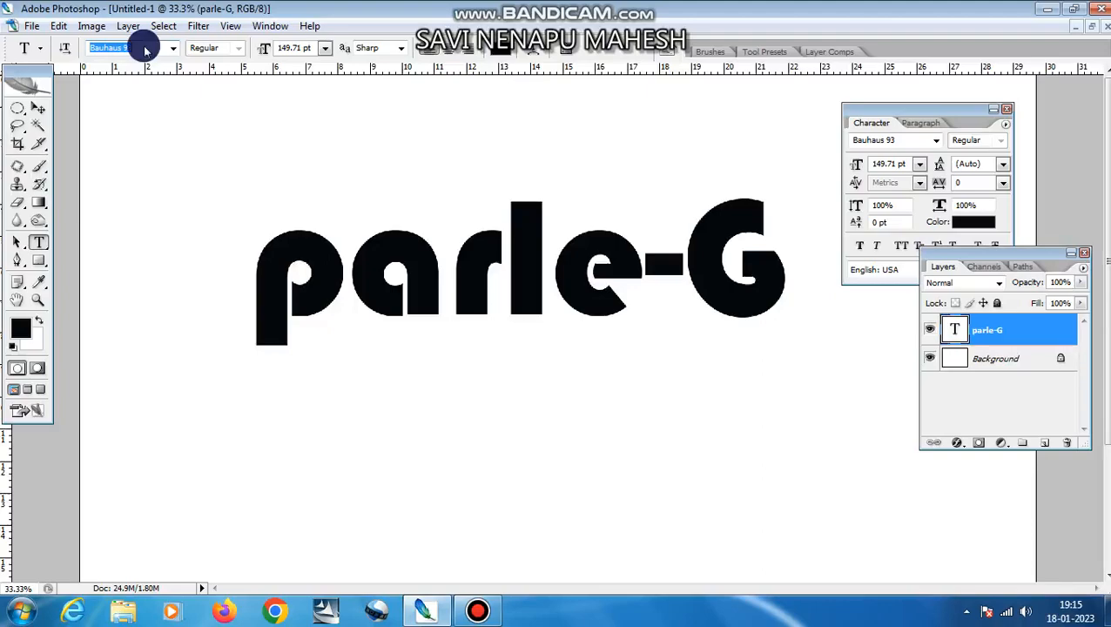
{"action": "key", "text": "super+plus"}
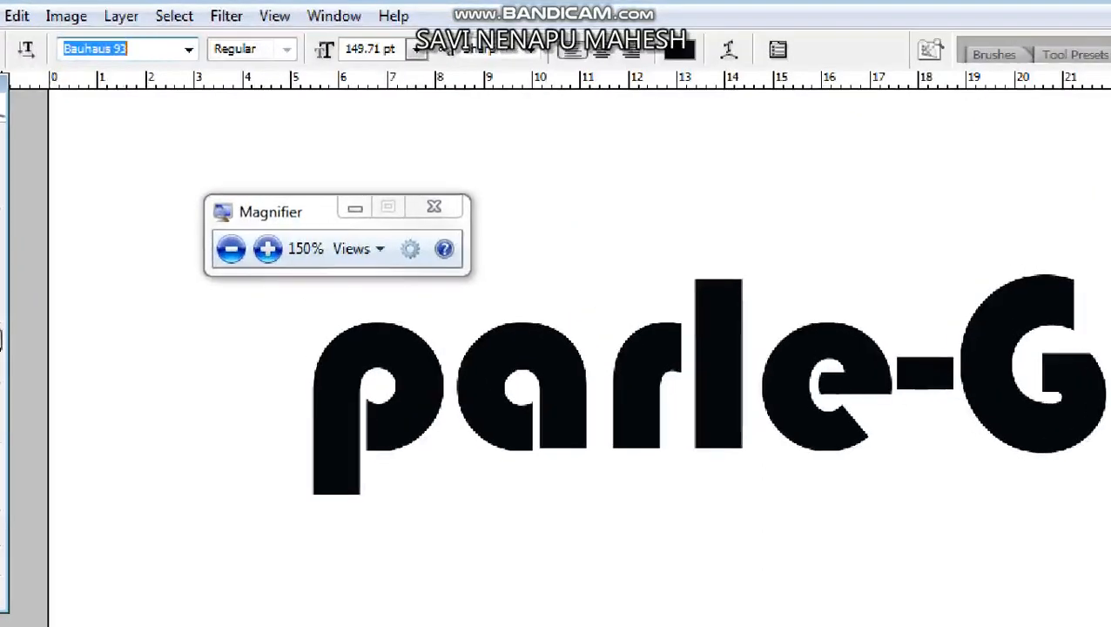
{"action": "left_click", "coordinate": [178, 48]}
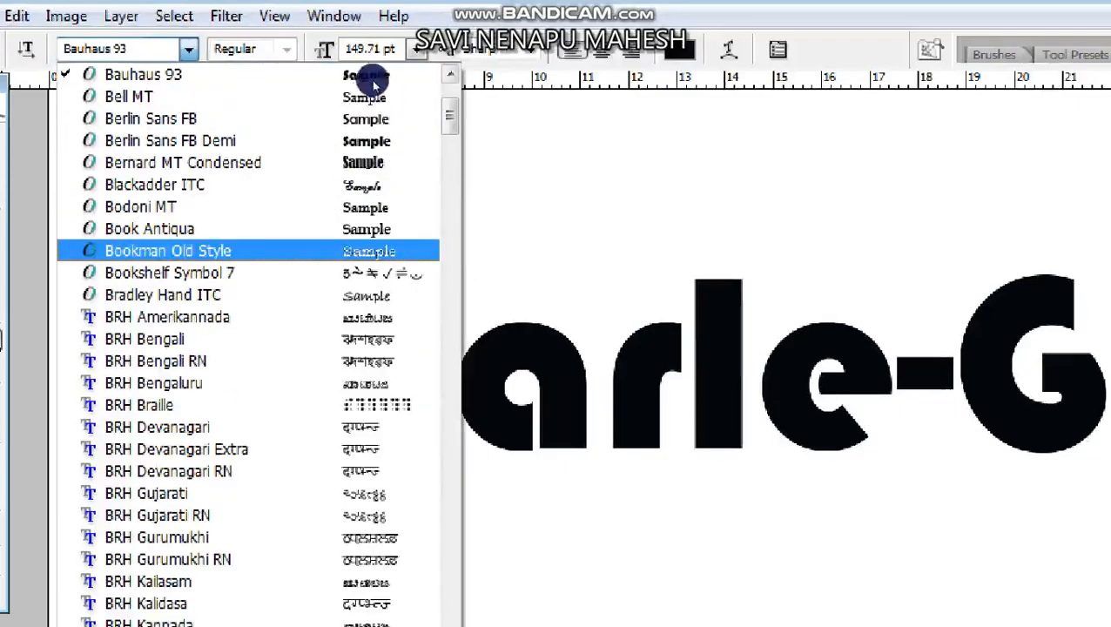
{"action": "scroll", "coordinate": [347, 92], "scroll_direction": "down", "scroll_amount": 10}
{"action": "scroll", "coordinate": [350, 130], "scroll_direction": "down", "scroll_amount": 20}
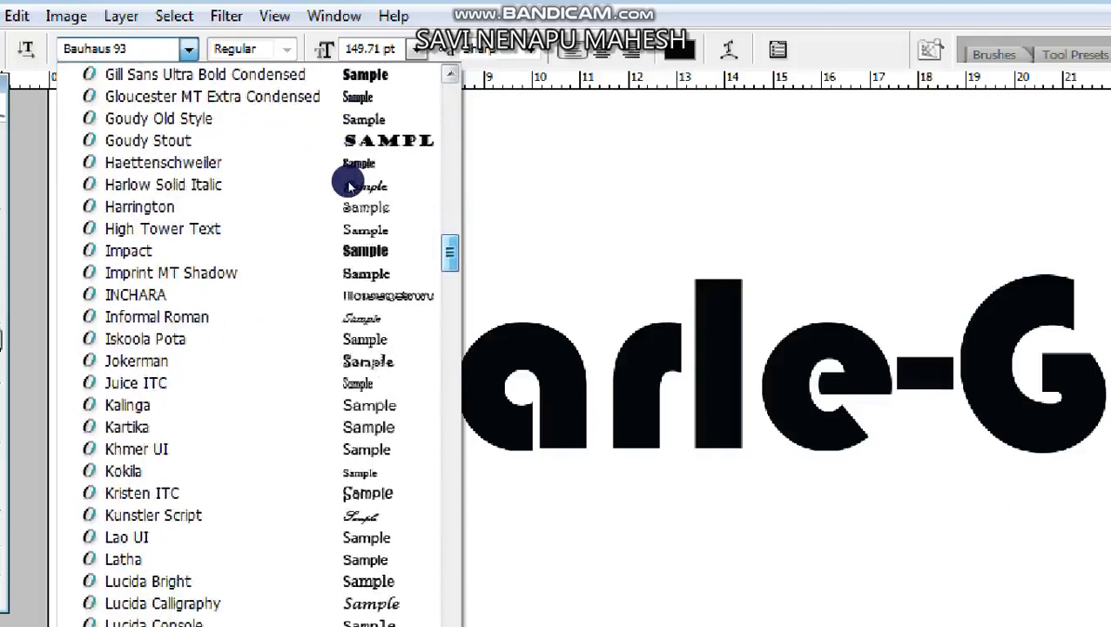
{"action": "scroll", "coordinate": [349, 185], "scroll_direction": "up", "scroll_amount": 2}
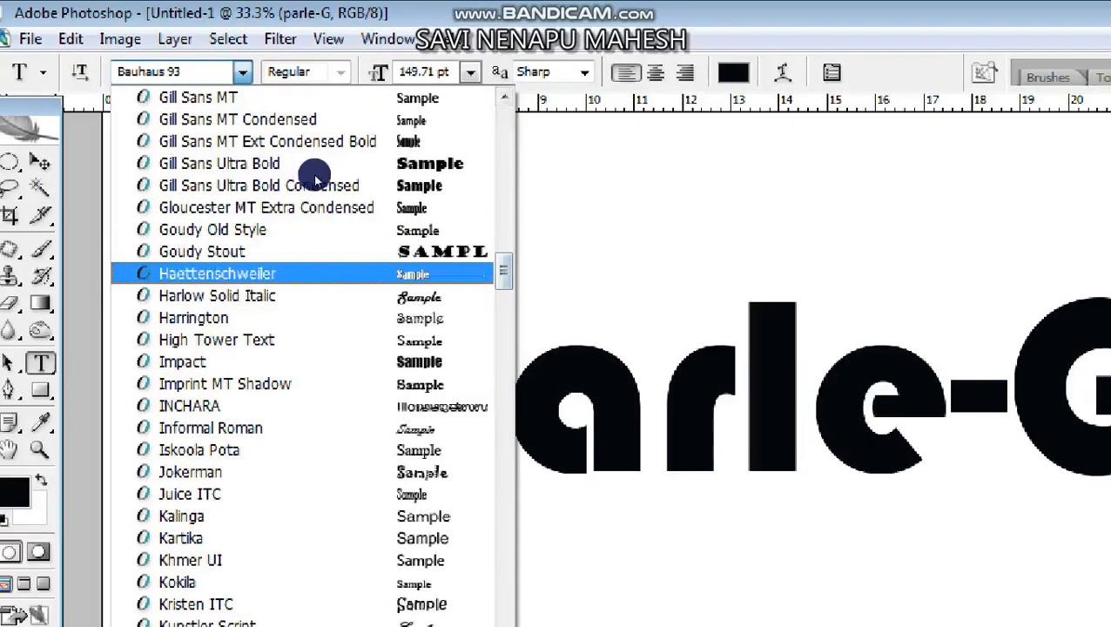
{"action": "left_click", "coordinate": [316, 174]}
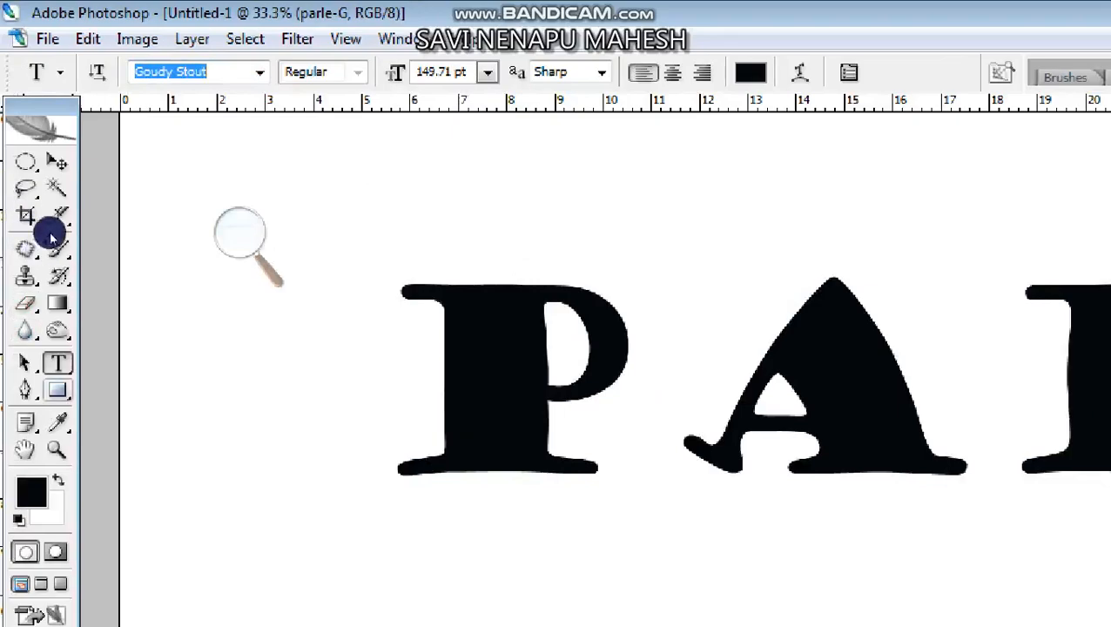
Step: Move the parle-G text to the page's left edge and scale it down to about 69.4% so it fits the page width
{"action": "left_click", "coordinate": [56, 448]}
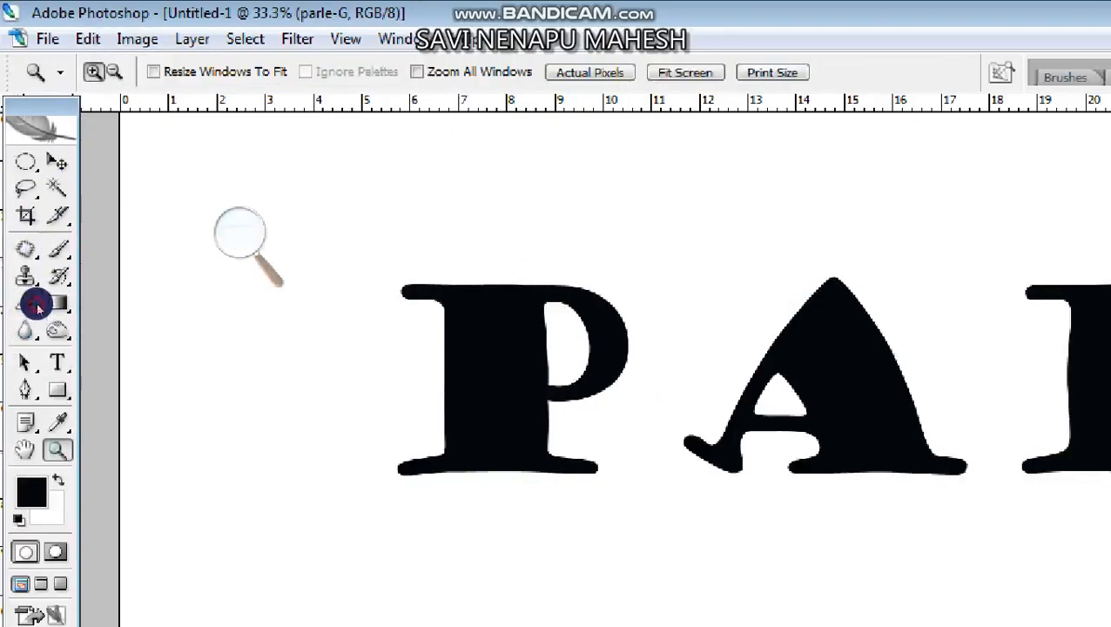
{"action": "left_click", "coordinate": [114, 72]}
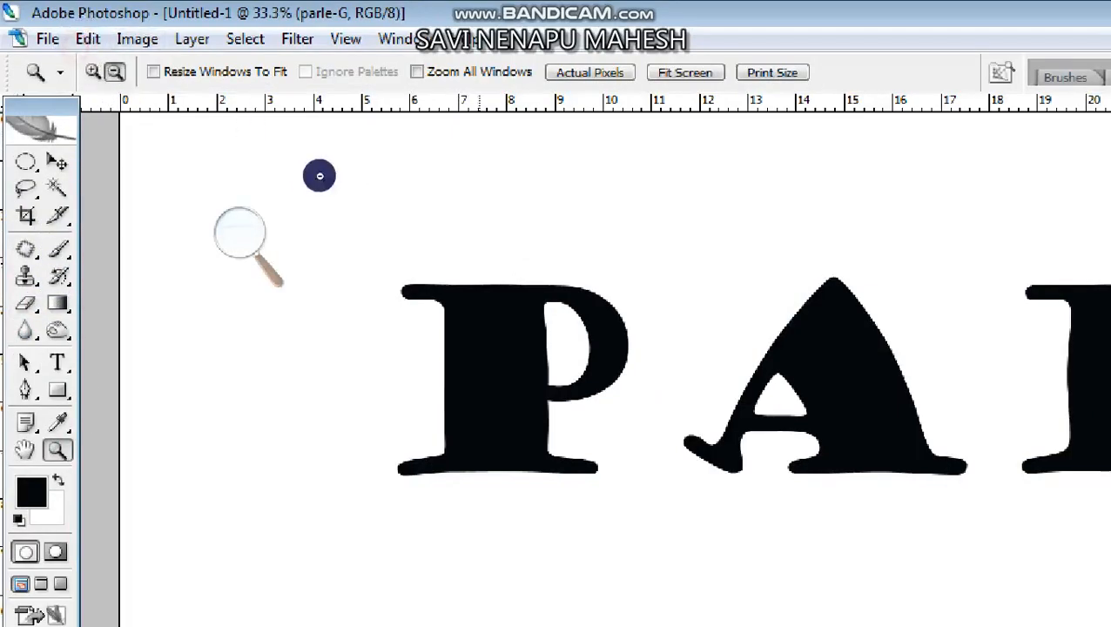
{"action": "left_click", "coordinate": [318, 175]}
{"action": "left_click", "coordinate": [319, 175]}
{"action": "left_click", "coordinate": [319, 175]}
{"action": "left_click", "coordinate": [415, 228]}
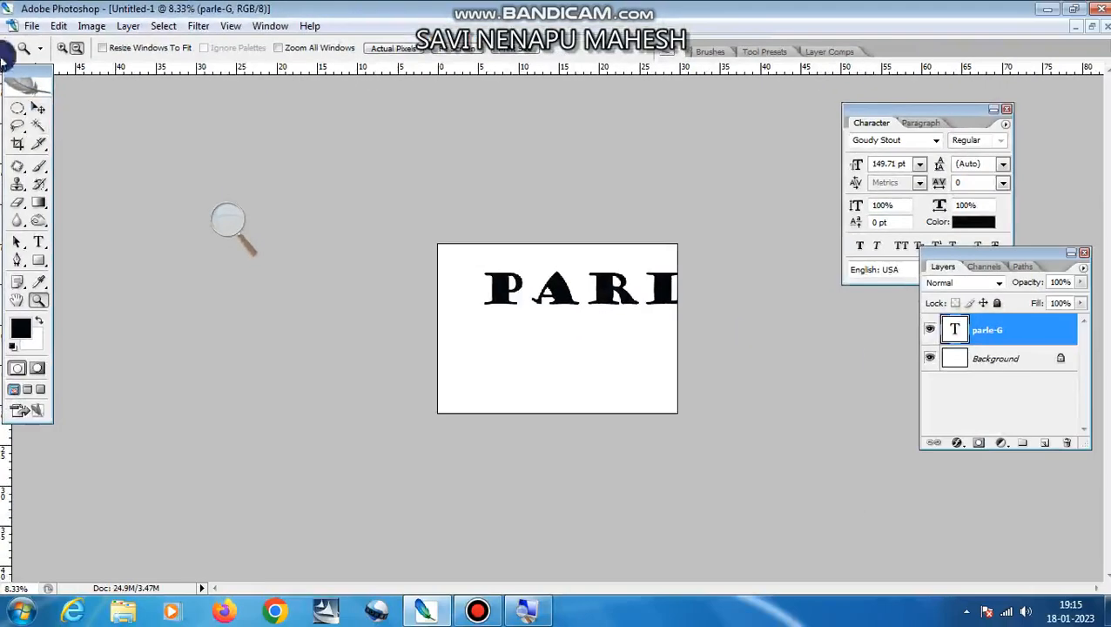
{"action": "left_click", "coordinate": [63, 48]}
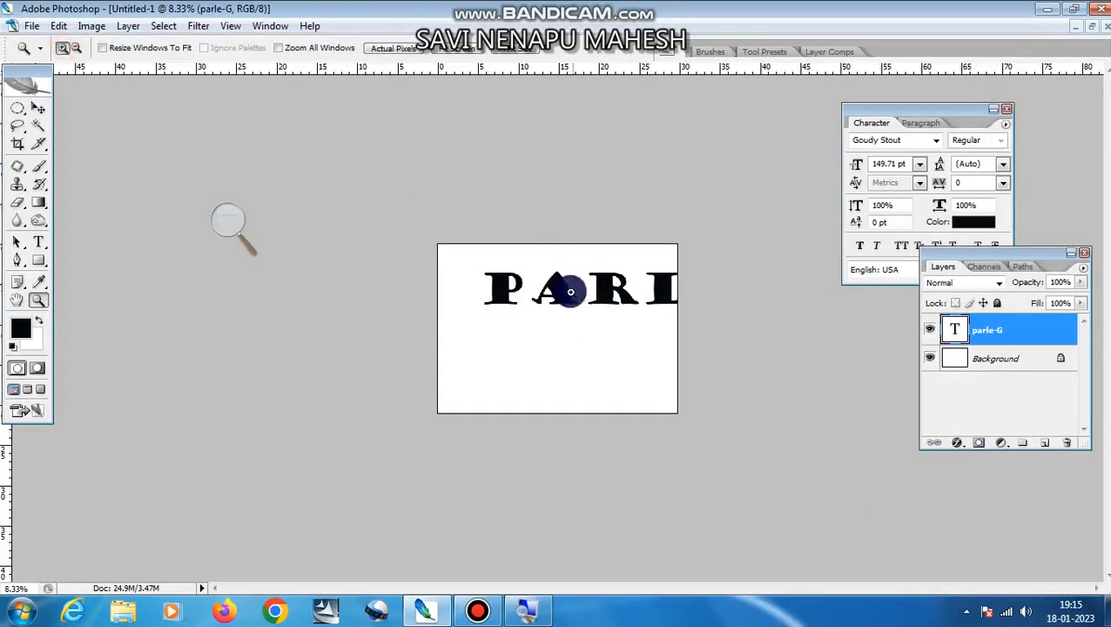
{"action": "left_click", "coordinate": [38, 108]}
{"action": "left_click_drag", "start_coordinate": [519, 286], "coordinate": [474, 307]}
{"action": "key", "text": "ctrl+t"}
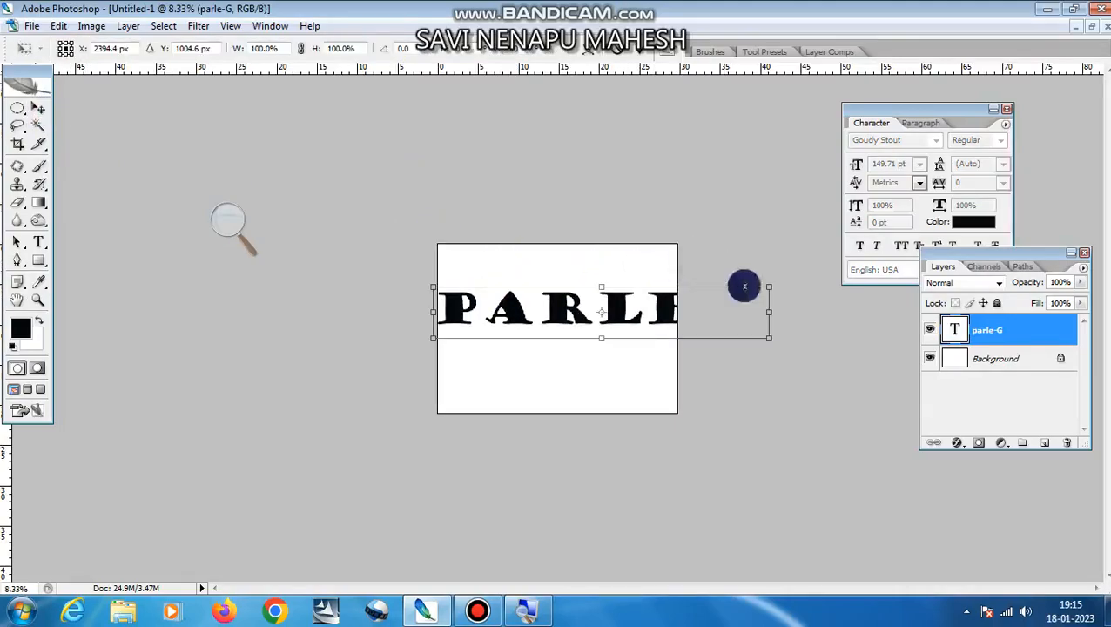
{"action": "left_click_drag", "start_coordinate": [769, 285], "coordinate": [673, 308]}
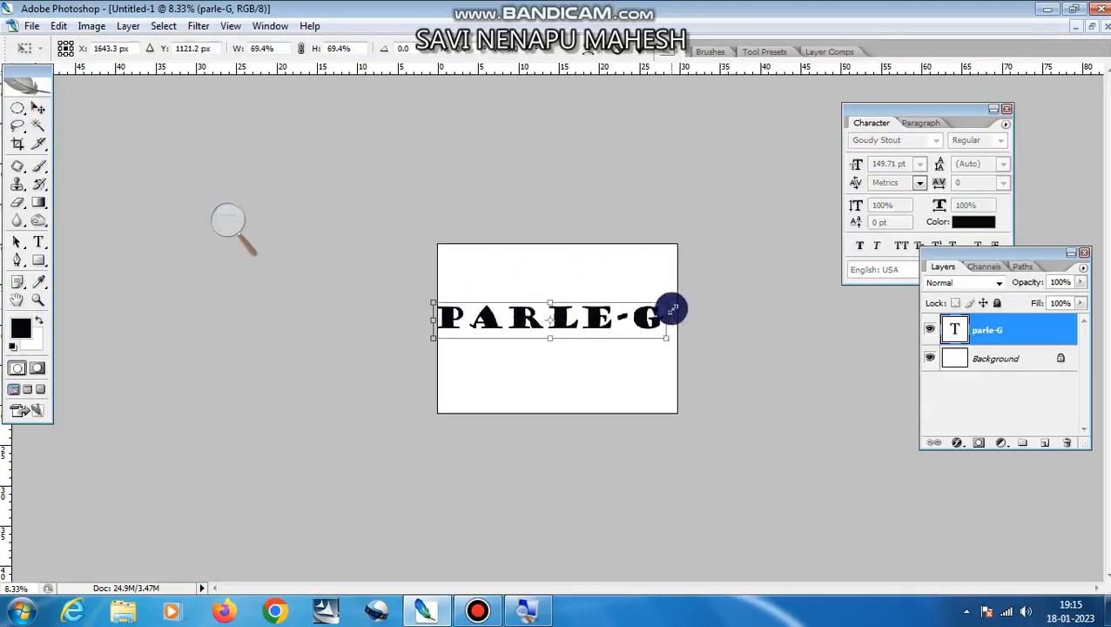
{"action": "key", "text": "Return"}
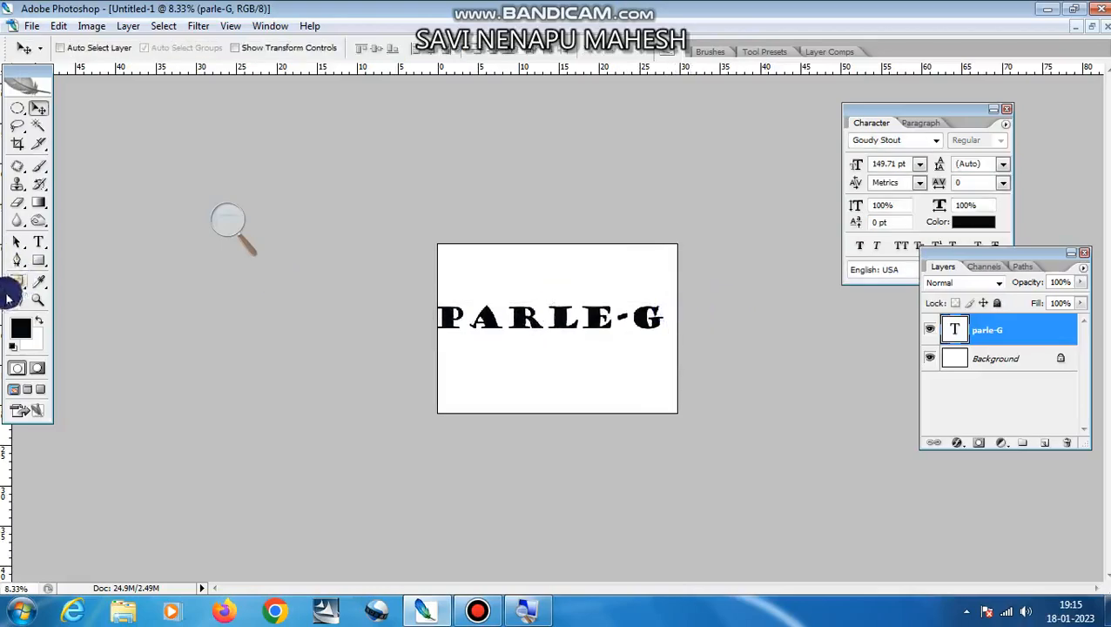
Step: Change the font of the parle-G text layer to Impact
{"action": "left_click", "coordinate": [38, 241]}
{"action": "left_click", "coordinate": [150, 48]}
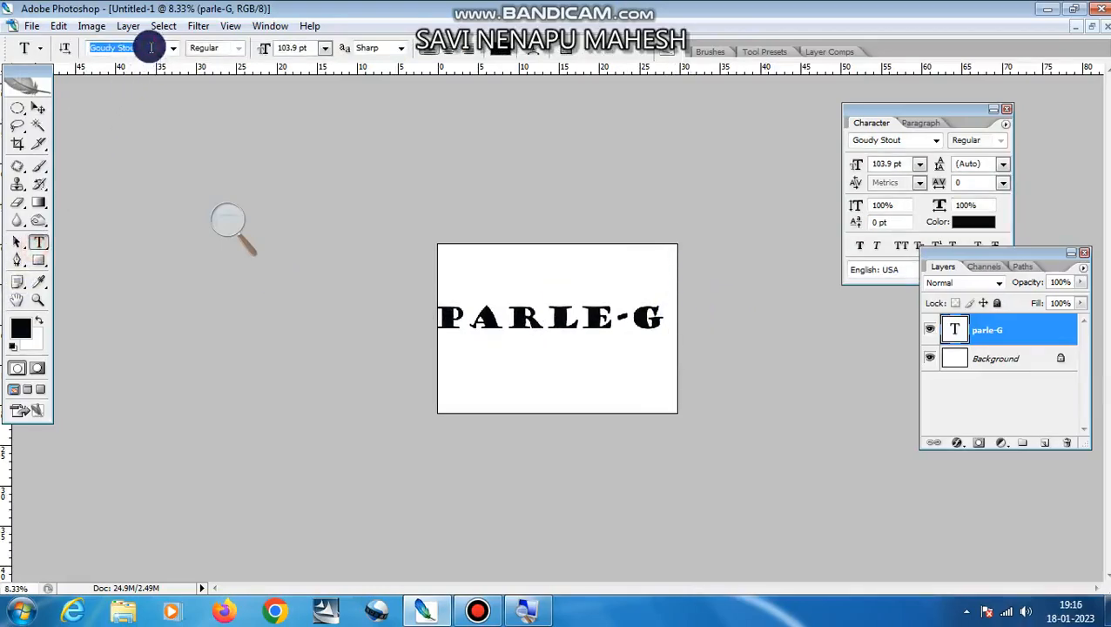
{"action": "key", "text": "Down"}
{"action": "key", "text": "Down"}
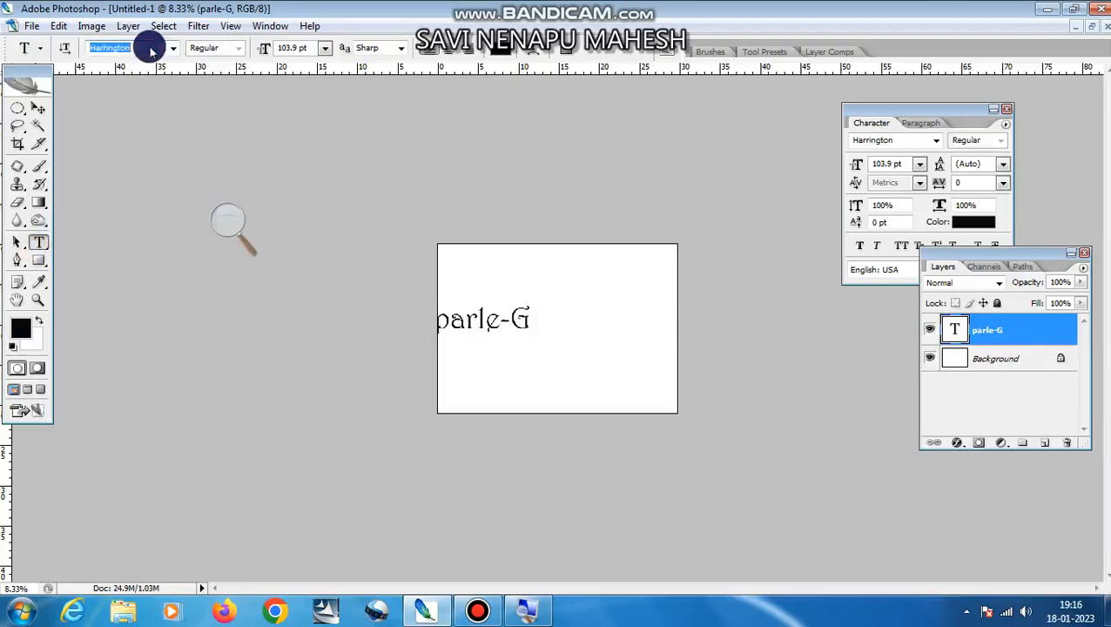
{"action": "key", "text": "Up"}
{"action": "key", "text": "Up"}
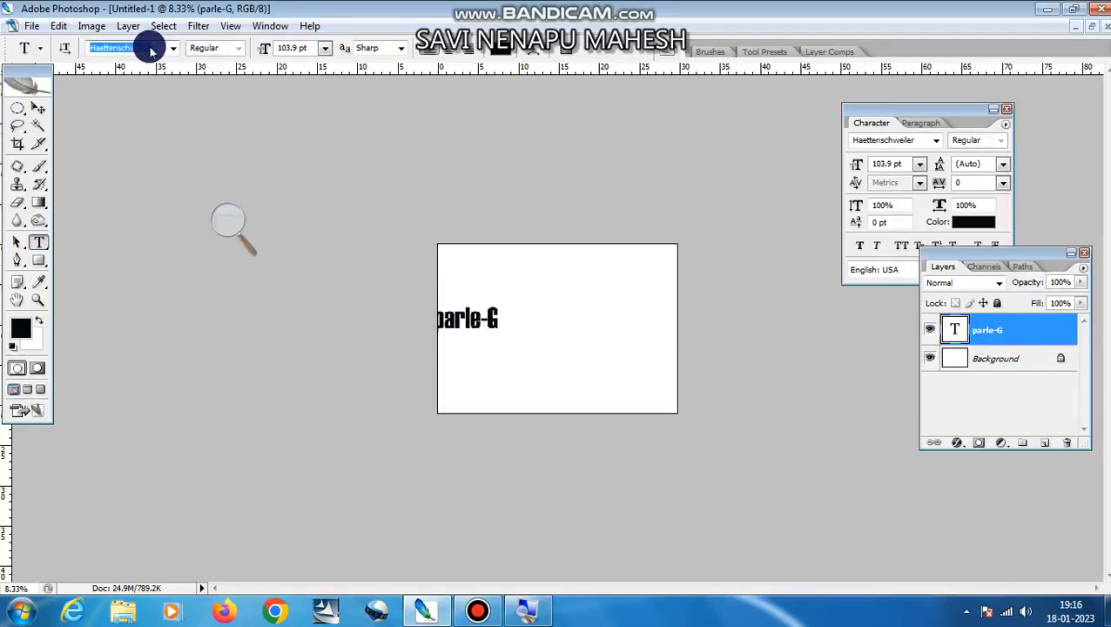
{"action": "key", "text": "Down"}
{"action": "key", "text": "Down"}
{"action": "key", "text": "Down"}
{"action": "key", "text": "Down"}
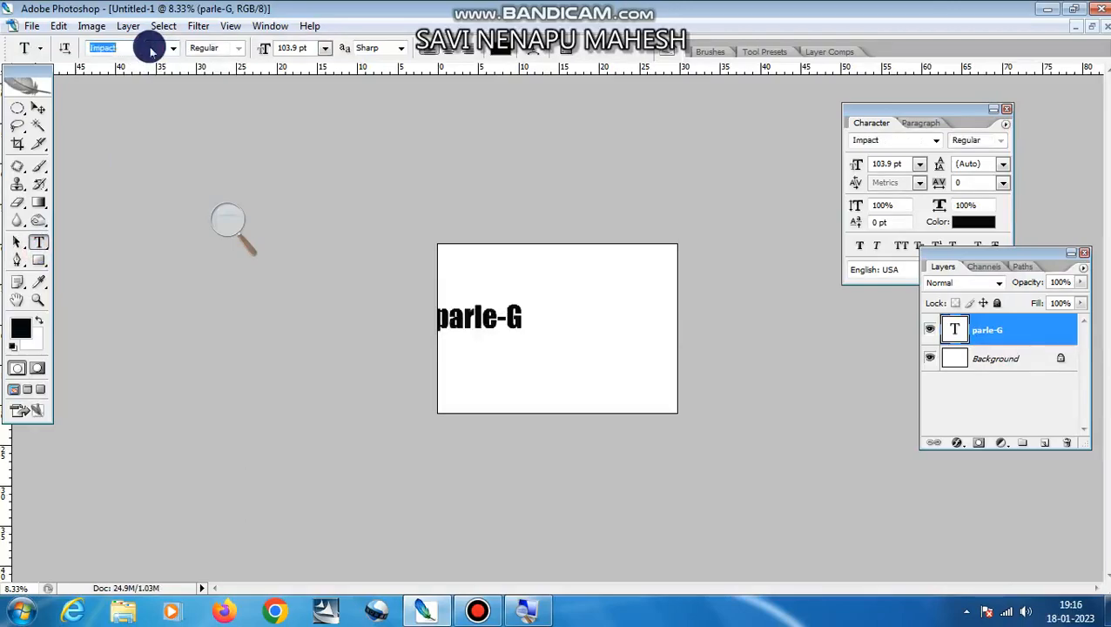
Step: Enlarge the parle-G text proportionally to about 231.7% with Free Transform and centre it on the page
{"action": "left_click", "coordinate": [35, 113]}
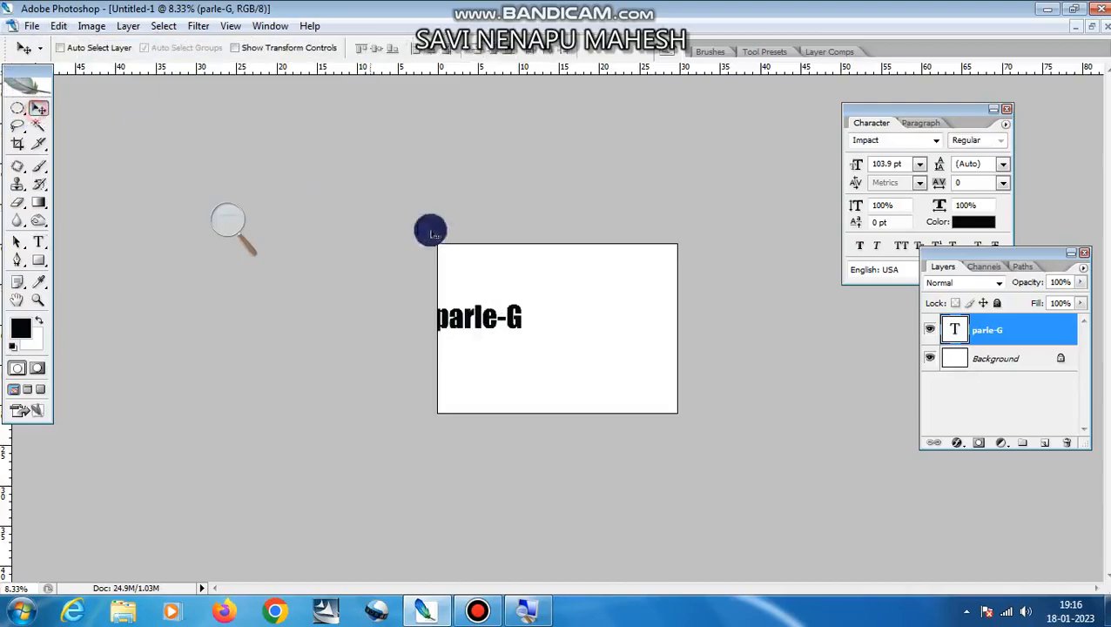
{"action": "left_click_drag", "start_coordinate": [451, 318], "coordinate": [506, 327]}
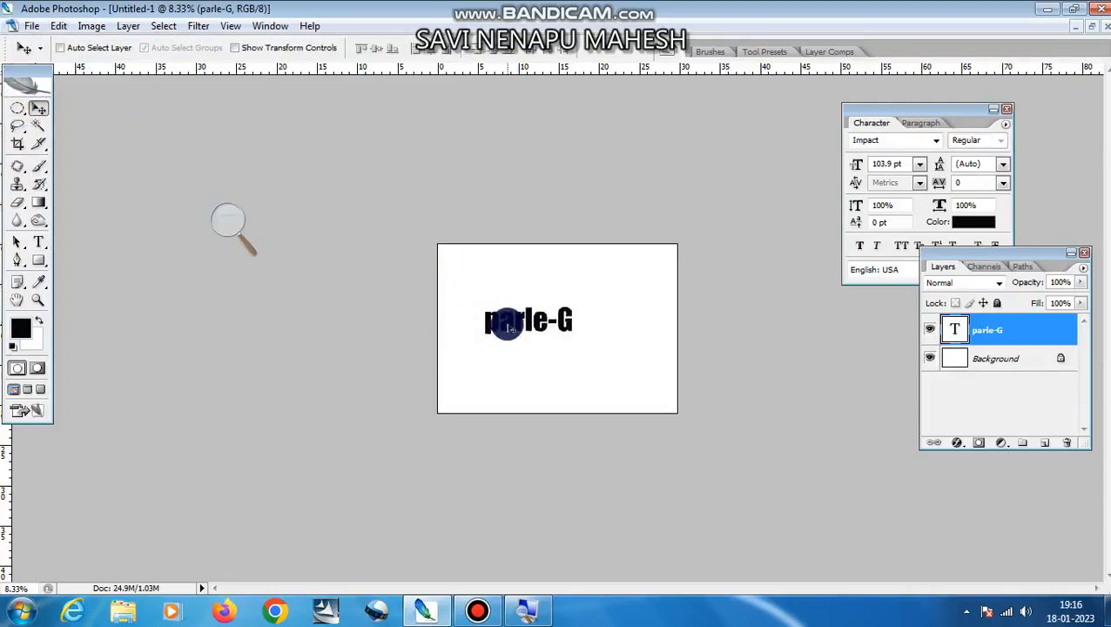
{"action": "key", "text": "ctrl+t"}
{"action": "left_click_drag", "start_coordinate": [578, 301], "coordinate": [679, 220]}
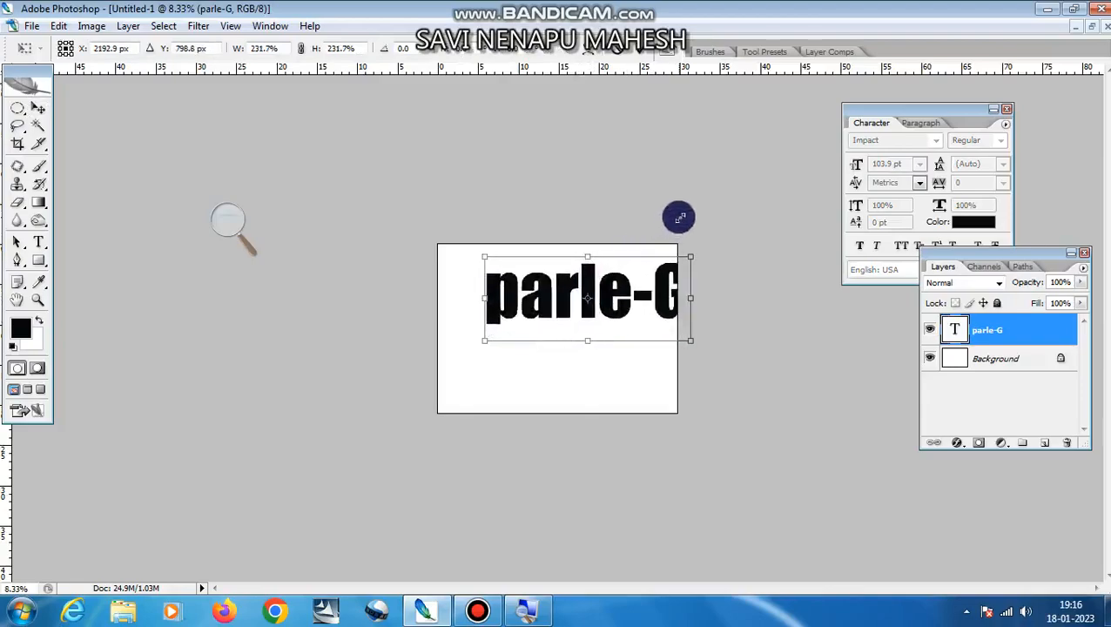
{"action": "left_click_drag", "start_coordinate": [578, 290], "coordinate": [543, 328]}
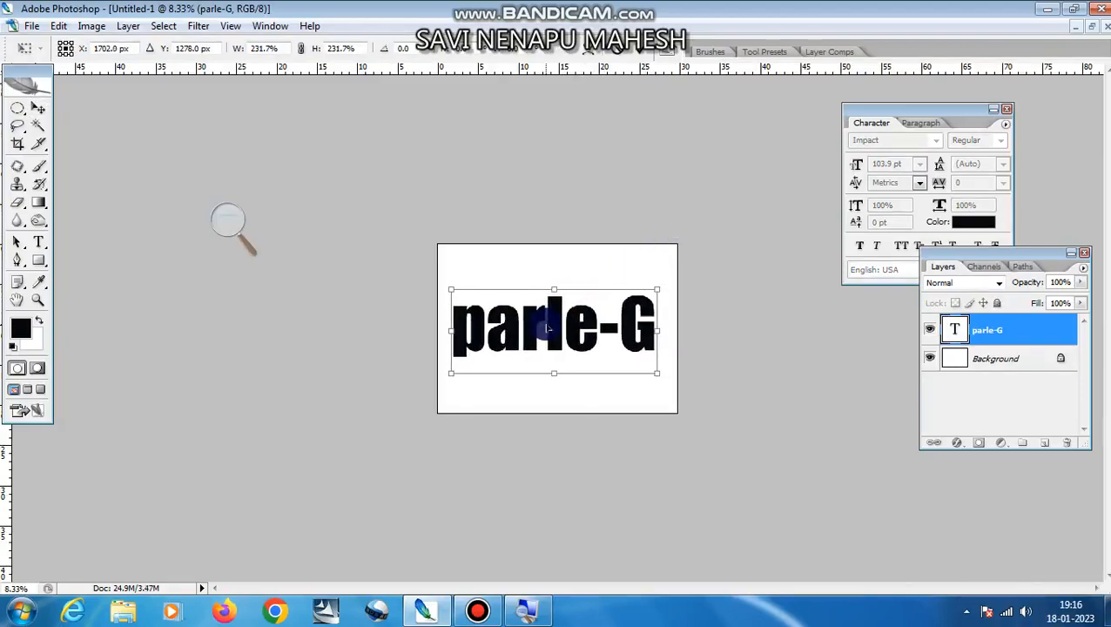
{"action": "key", "text": "Return"}
Step: Open the Layer Style settings for the parle-G text layer and show the preset styles, keeping the text in view
{"action": "left_click", "coordinate": [36, 302]}
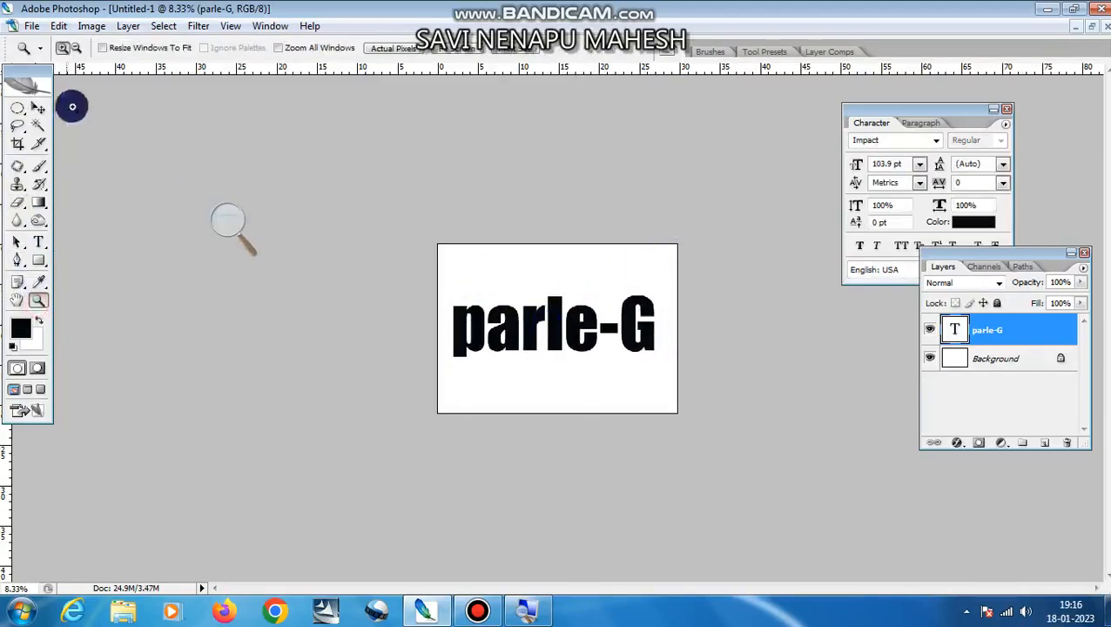
{"action": "left_click_drag", "start_coordinate": [398, 200], "coordinate": [577, 311]}
{"action": "left_click", "coordinate": [577, 311]}
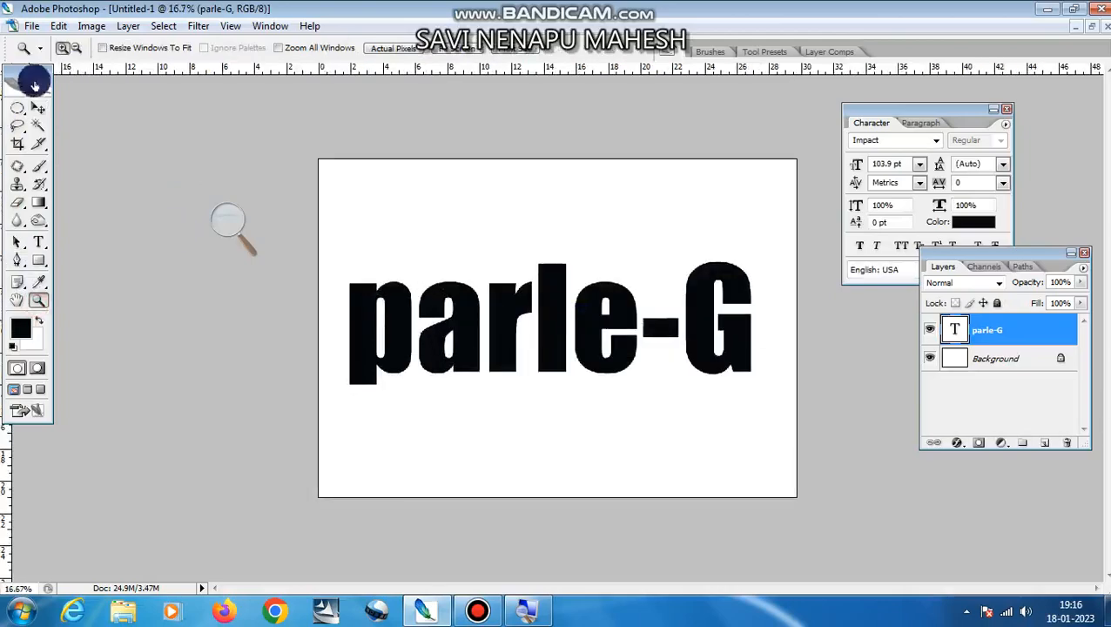
{"action": "left_click", "coordinate": [126, 27]}
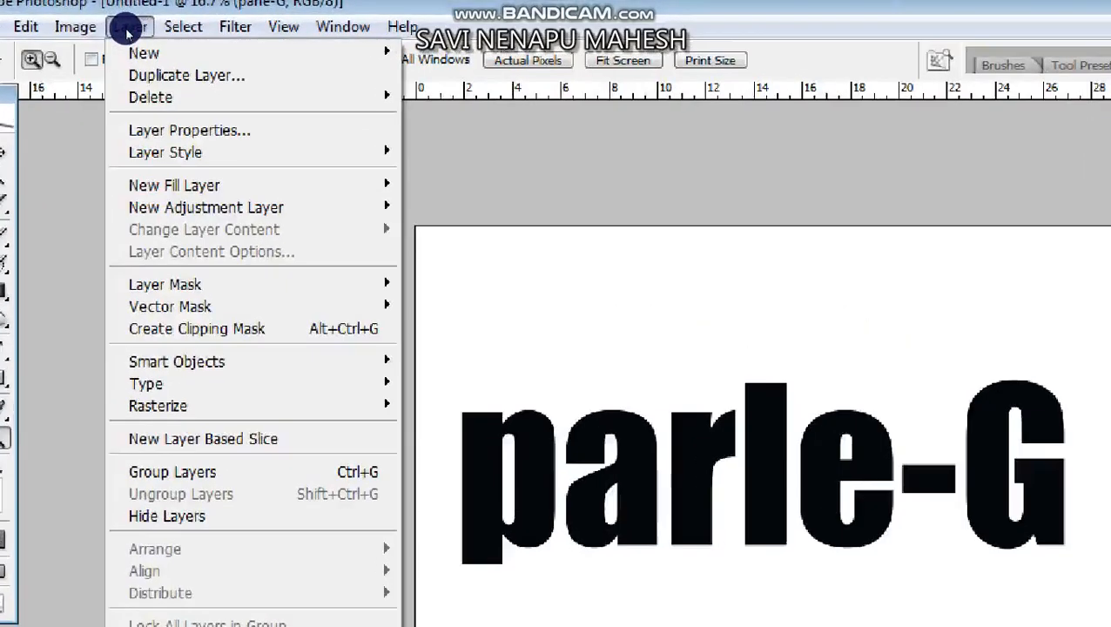
{"action": "mouse_move", "coordinate": [166, 207]}
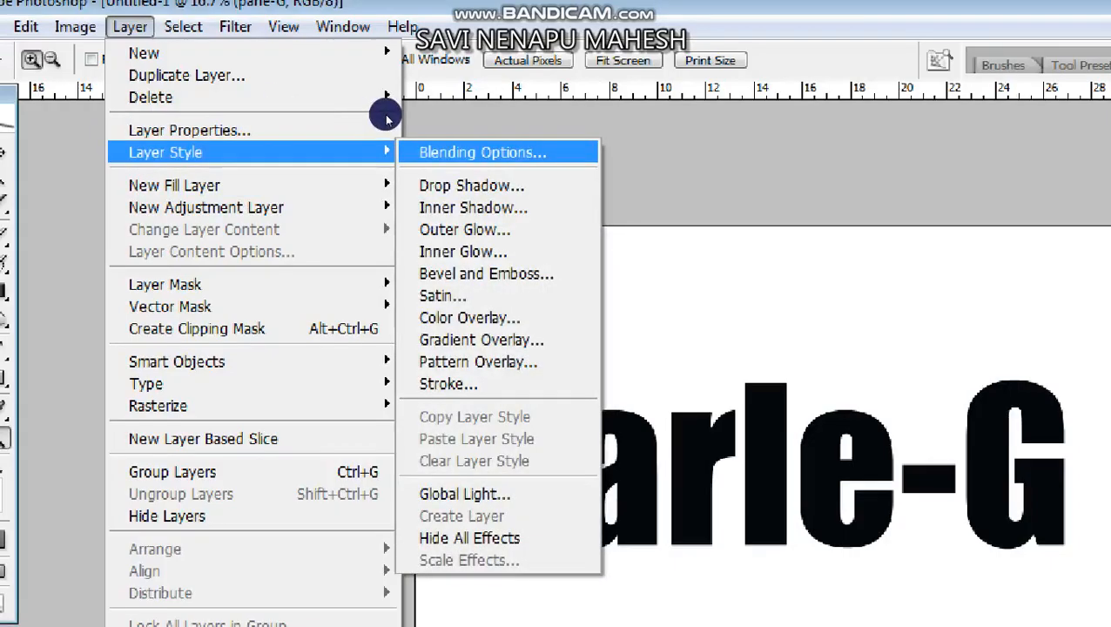
{"action": "key", "text": "Return"}
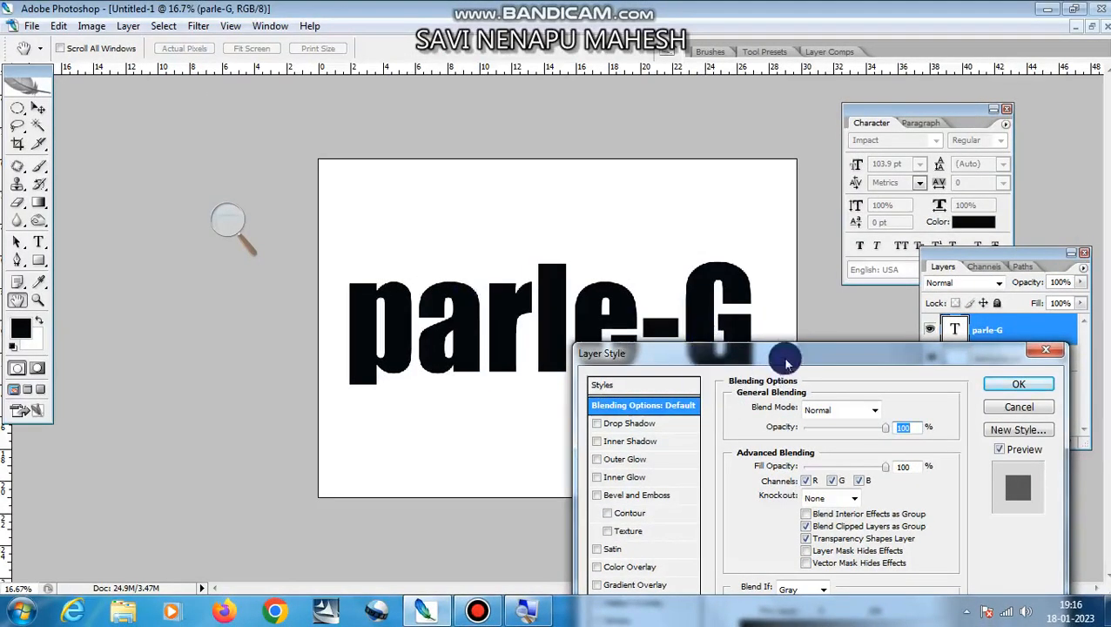
{"action": "left_click_drag", "start_coordinate": [786, 362], "coordinate": [295, 139]}
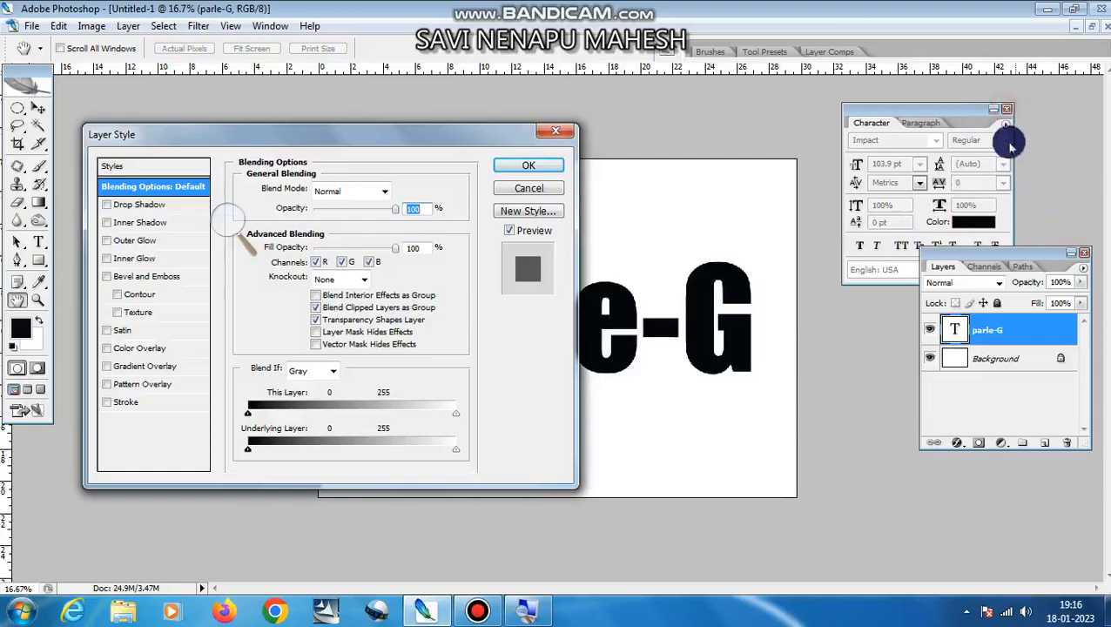
{"action": "left_click_drag", "start_coordinate": [405, 139], "coordinate": [867, 177]}
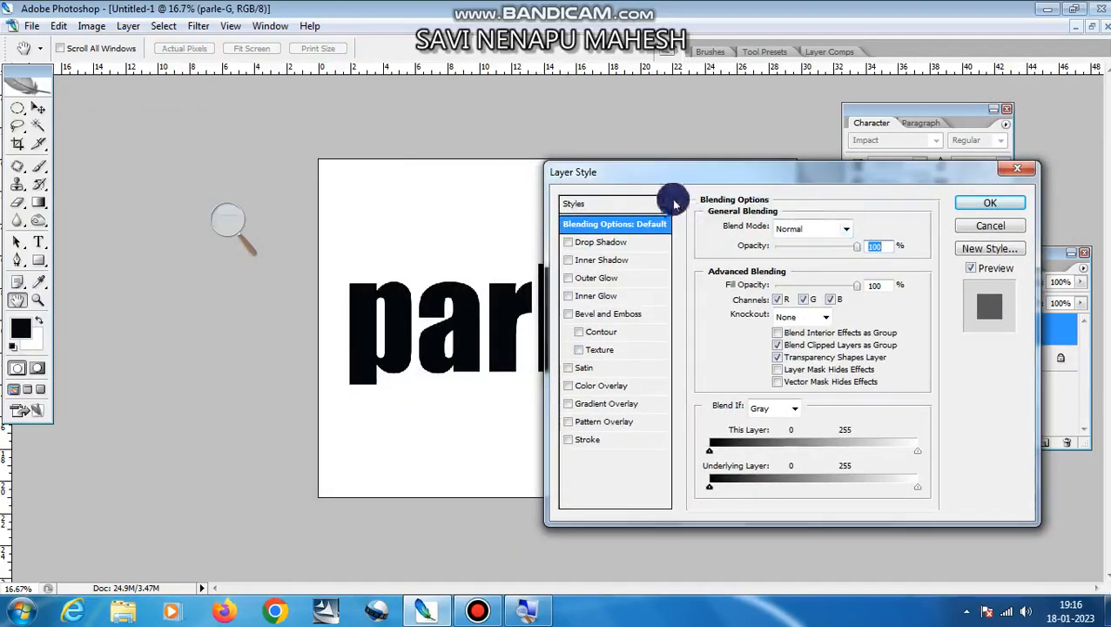
{"action": "left_click_drag", "start_coordinate": [659, 174], "coordinate": [946, 156]}
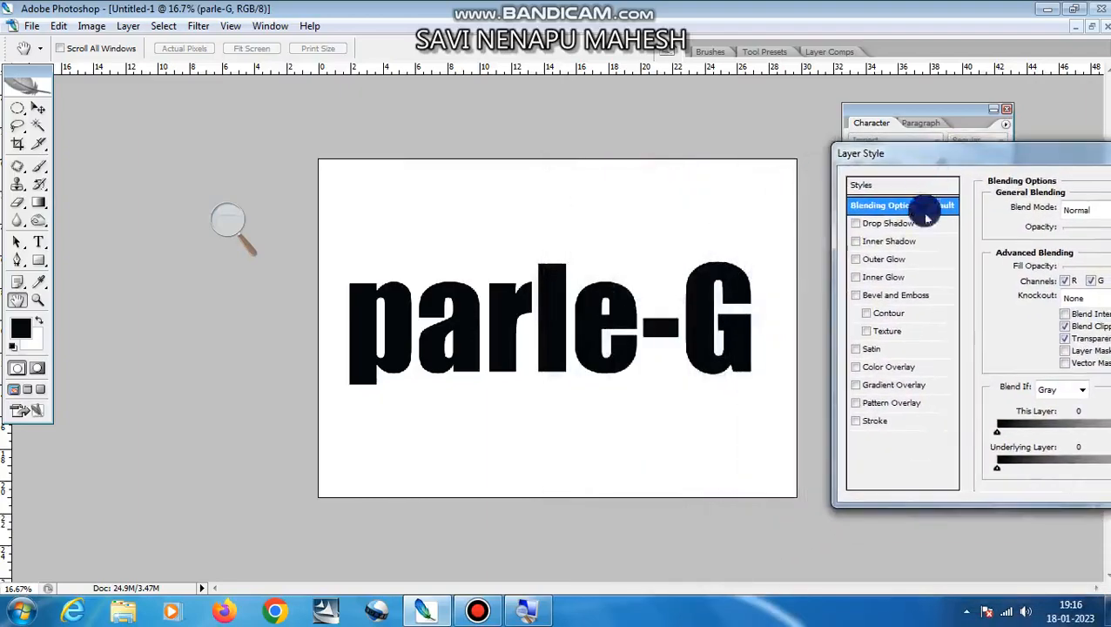
{"action": "left_click", "coordinate": [863, 188]}
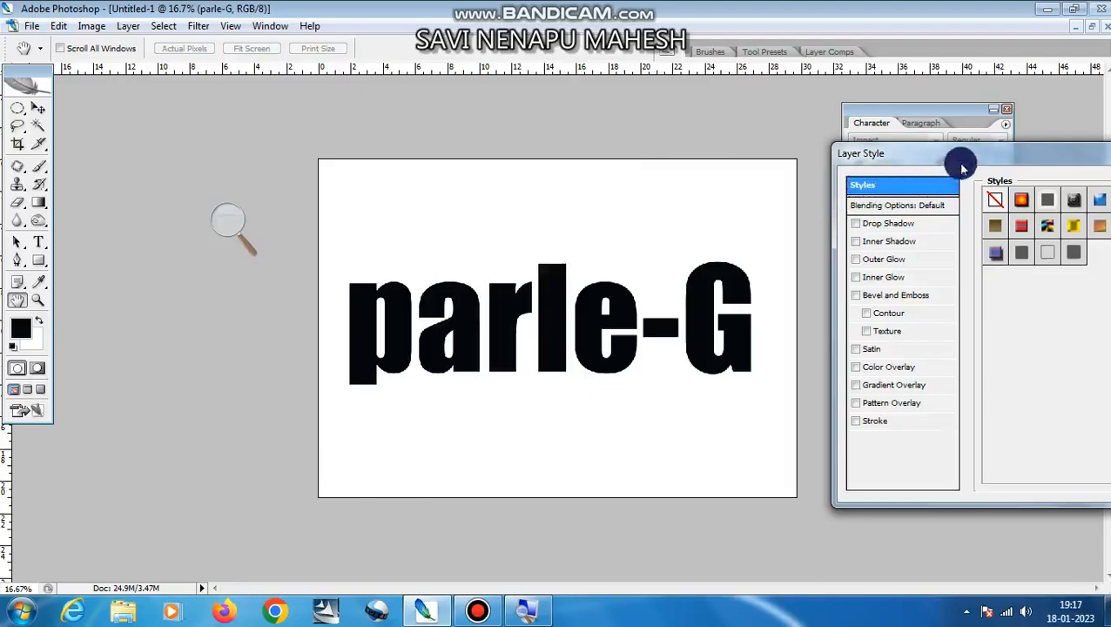
{"action": "left_click_drag", "start_coordinate": [962, 159], "coordinate": [928, 163]}
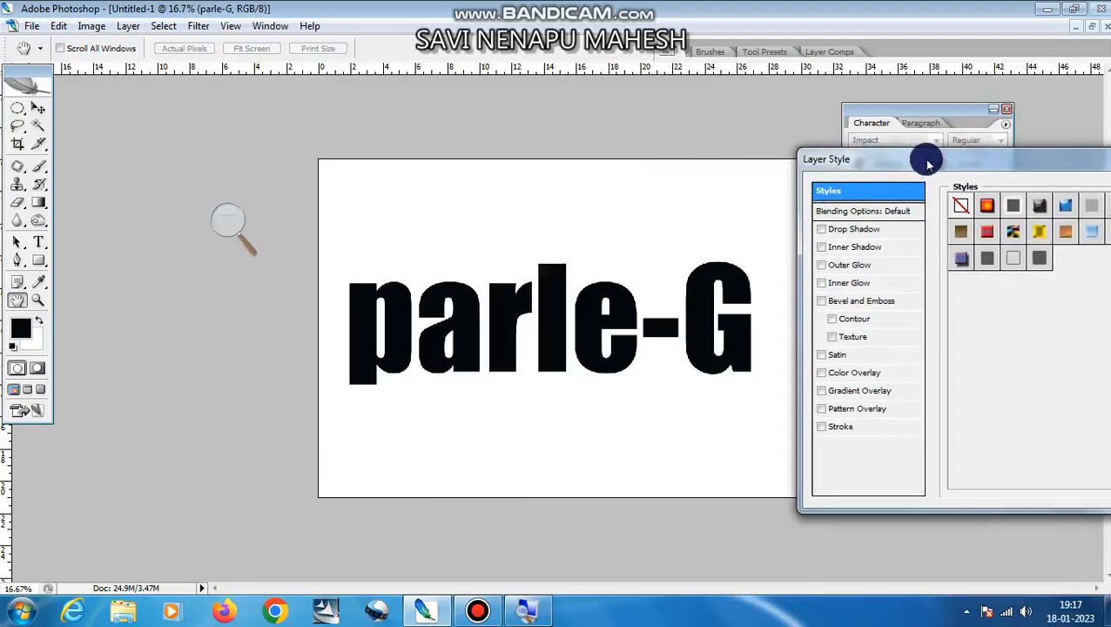
Step: Try various preset styles on the parle-G text, including the thin outline, red striped, jigsaw, purple-blue shadowed, gold and rainbow ones
{"action": "left_click", "coordinate": [1012, 258]}
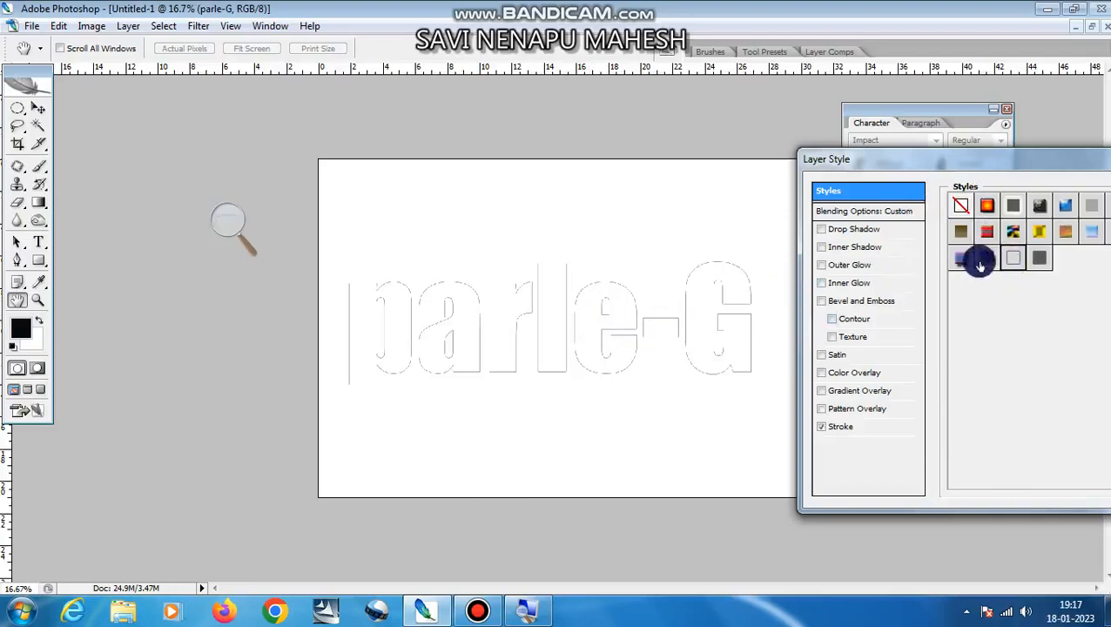
{"action": "left_click", "coordinate": [990, 233]}
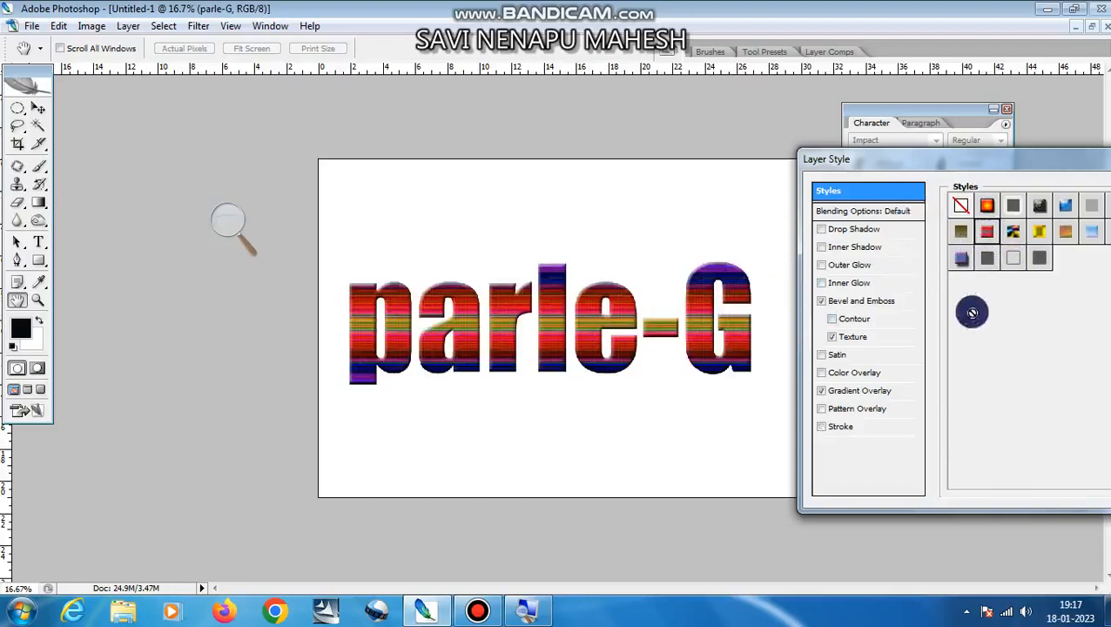
{"action": "left_click_drag", "start_coordinate": [1006, 177], "coordinate": [149, 146]}
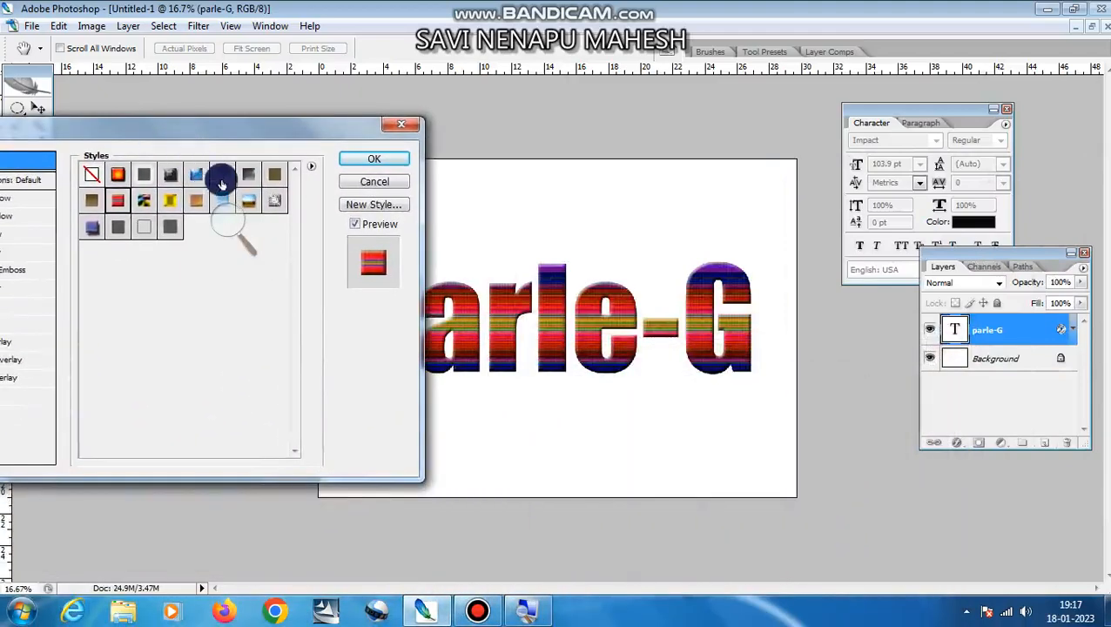
{"action": "left_click", "coordinate": [199, 178]}
{"action": "left_click", "coordinate": [251, 177]}
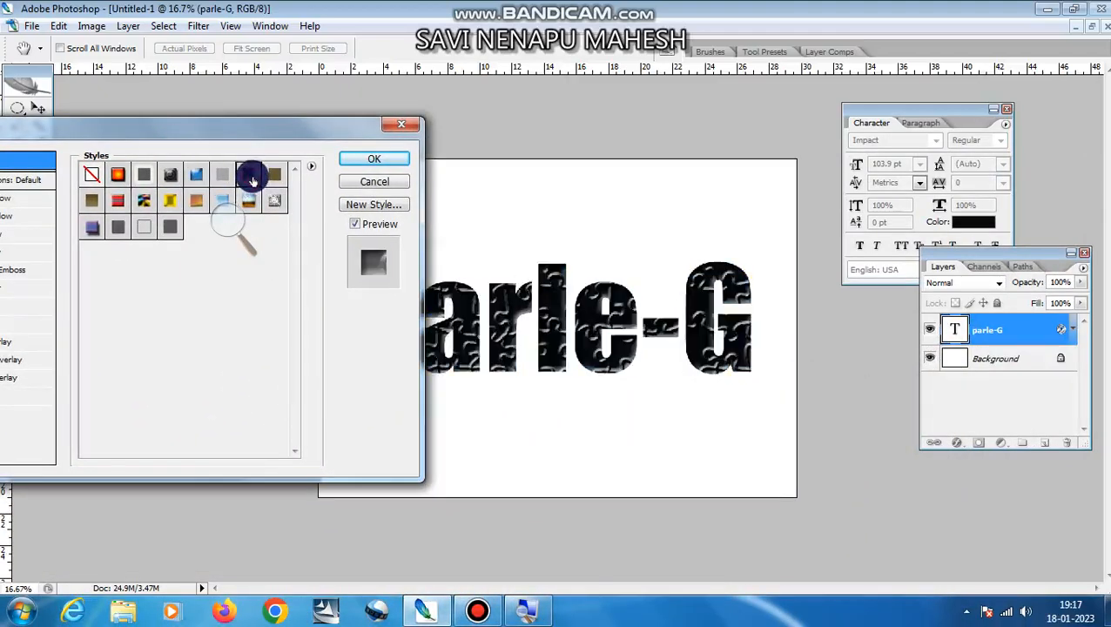
{"action": "left_click", "coordinate": [279, 179]}
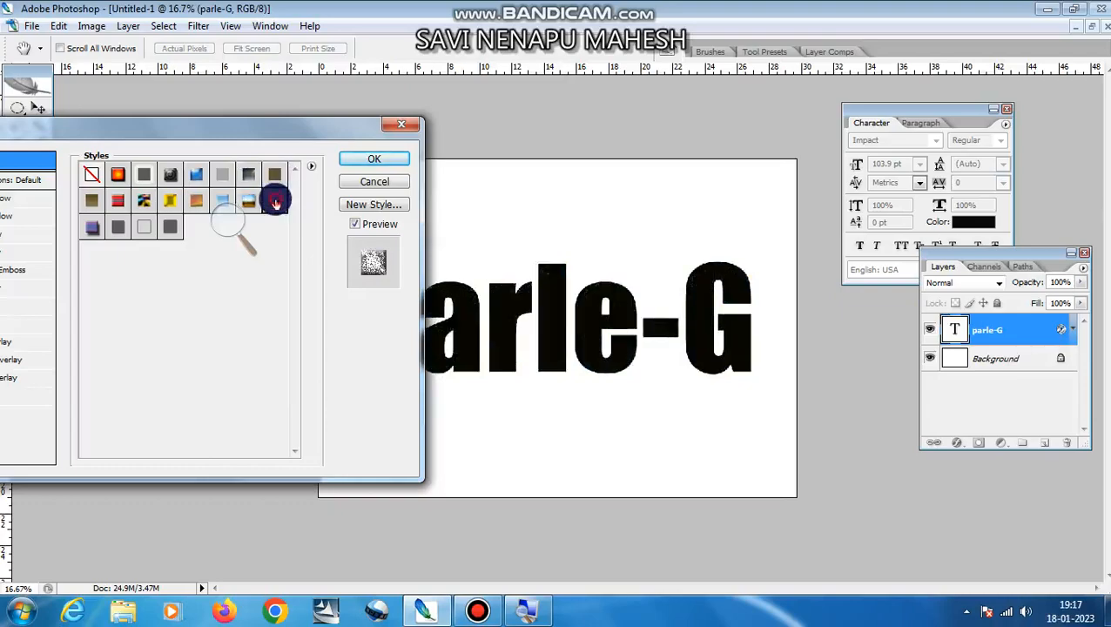
{"action": "left_click", "coordinate": [275, 202]}
{"action": "left_click_drag", "start_coordinate": [273, 129], "coordinate": [228, 115]}
{"action": "left_click", "coordinate": [70, 198]}
{"action": "left_click", "coordinate": [23, 228]}
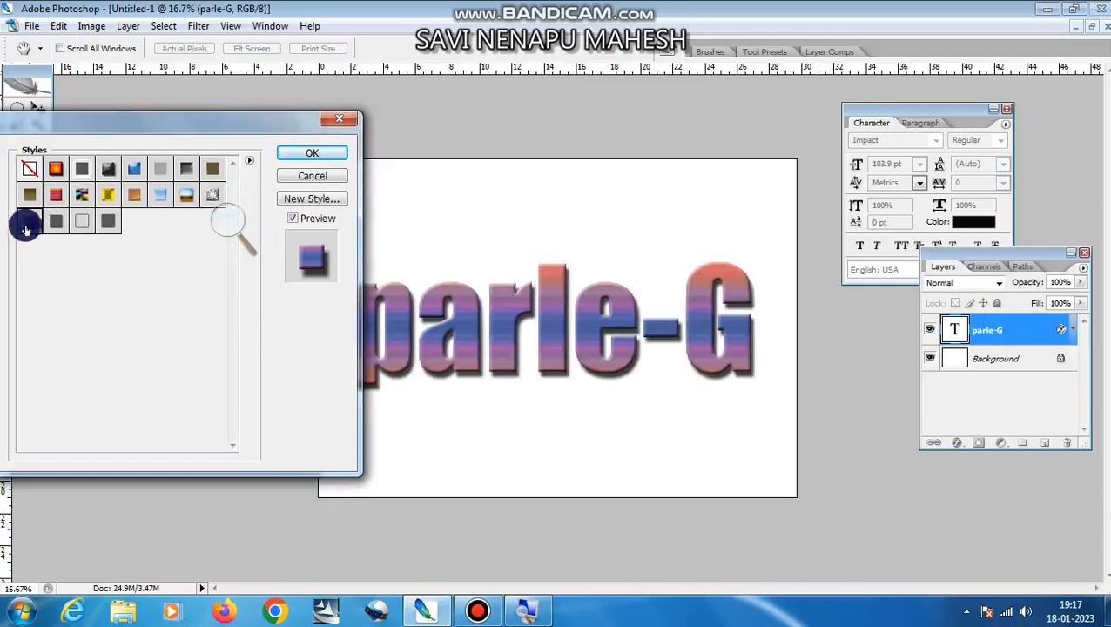
{"action": "left_click", "coordinate": [110, 199]}
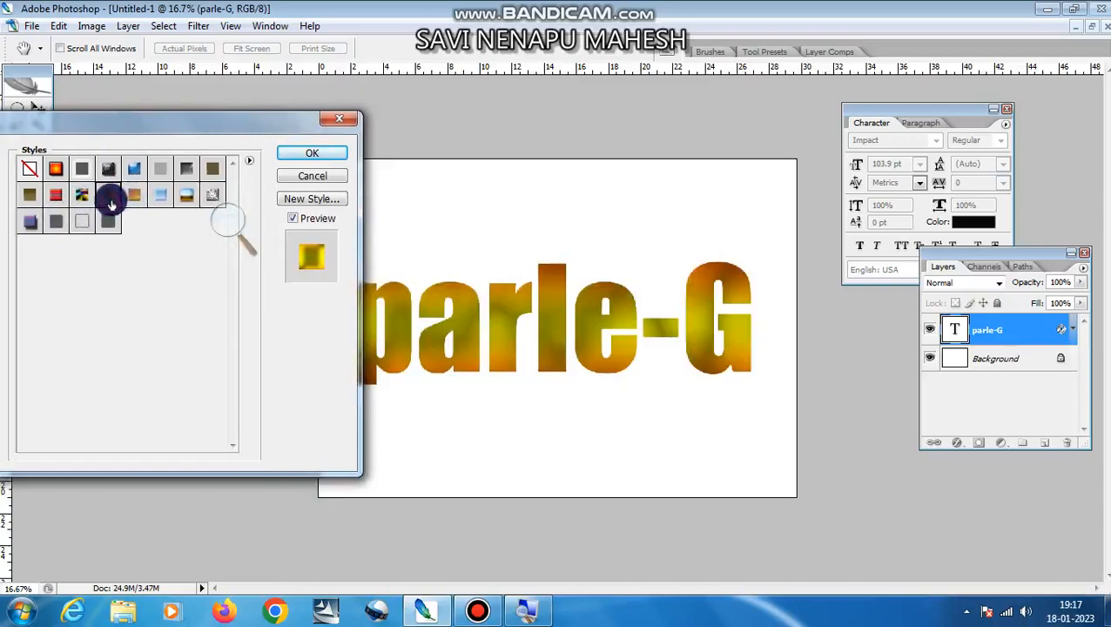
{"action": "left_click", "coordinate": [137, 199]}
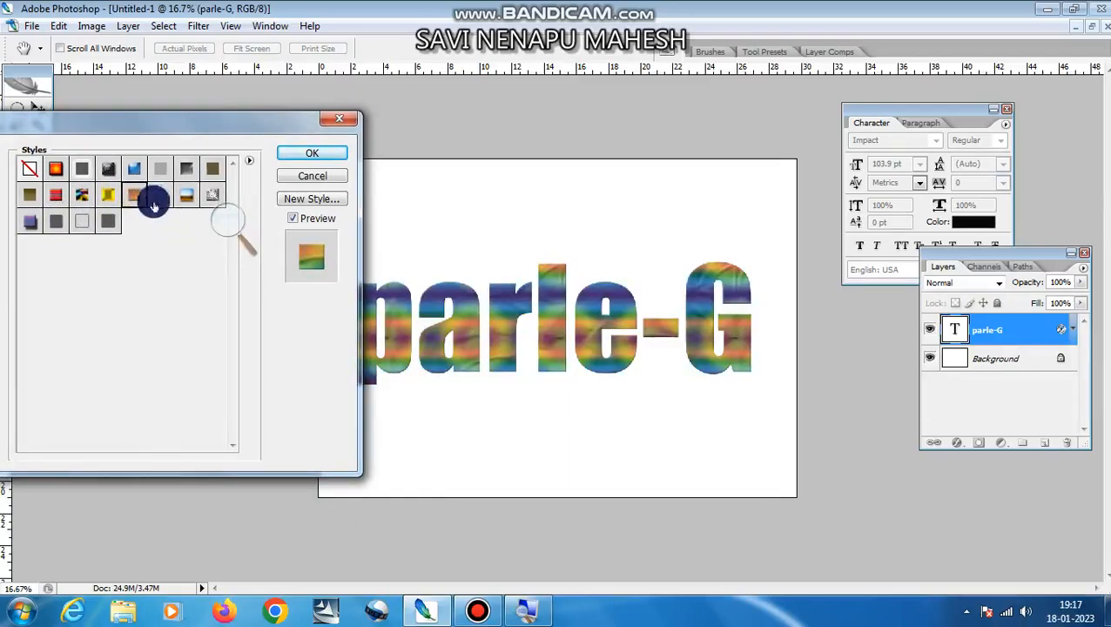
Step: Apply the light-blue preset style with Bevel and Emboss and Gradient Overlay to the parle-G text
{"action": "left_click", "coordinate": [163, 196]}
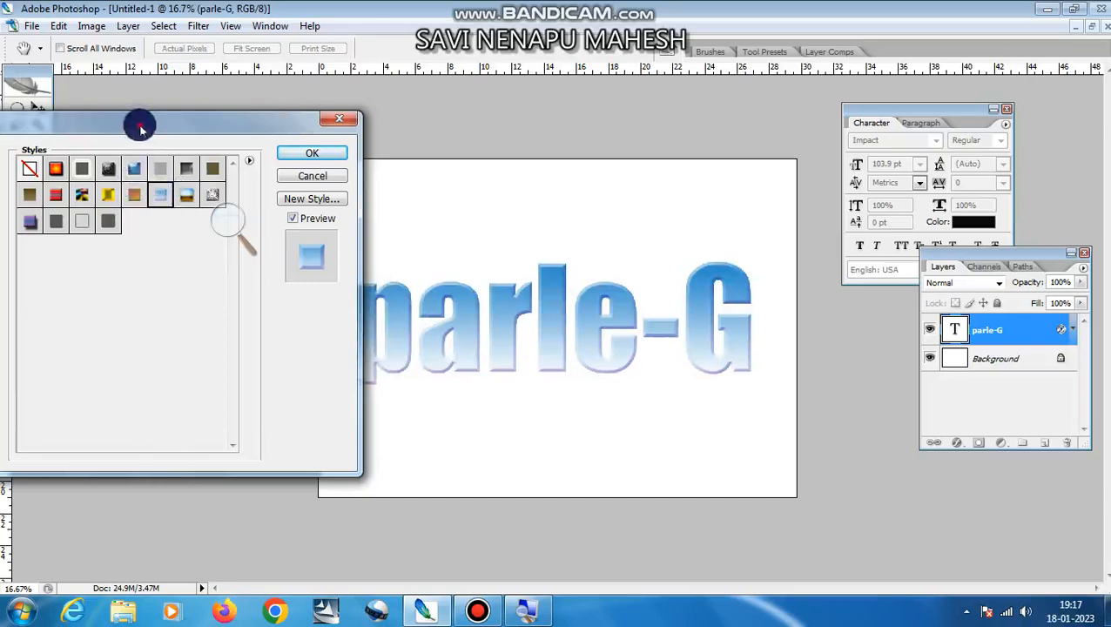
{"action": "left_click_drag", "start_coordinate": [142, 119], "coordinate": [897, 141]}
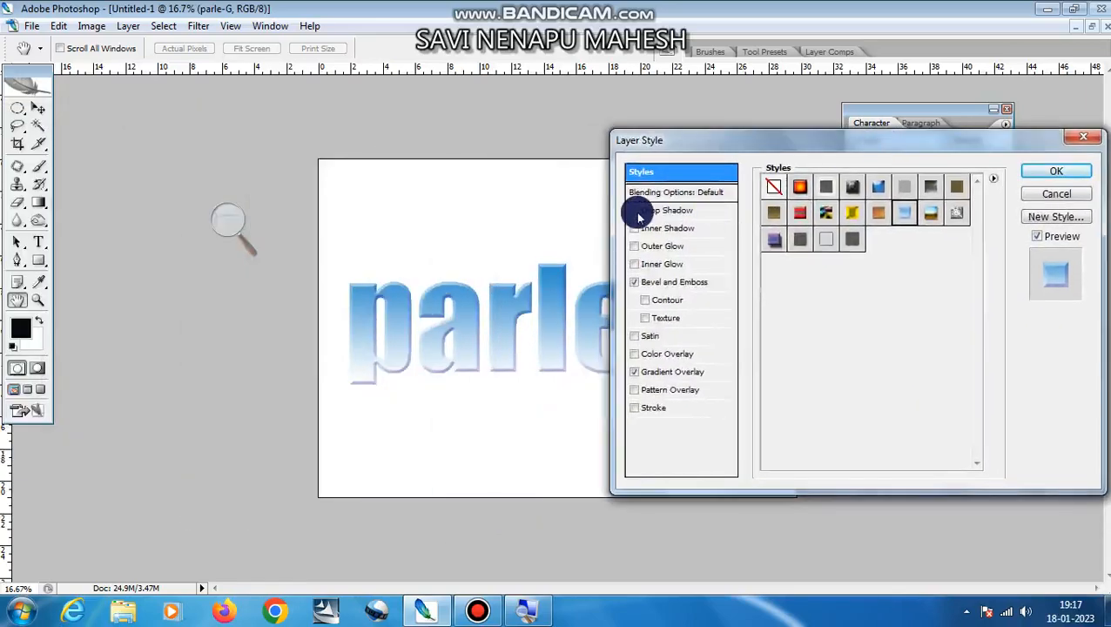
Step: Add a stroke to the parle-G text with a gradient fill using the Violet, Orange preset
{"action": "left_click", "coordinate": [653, 408]}
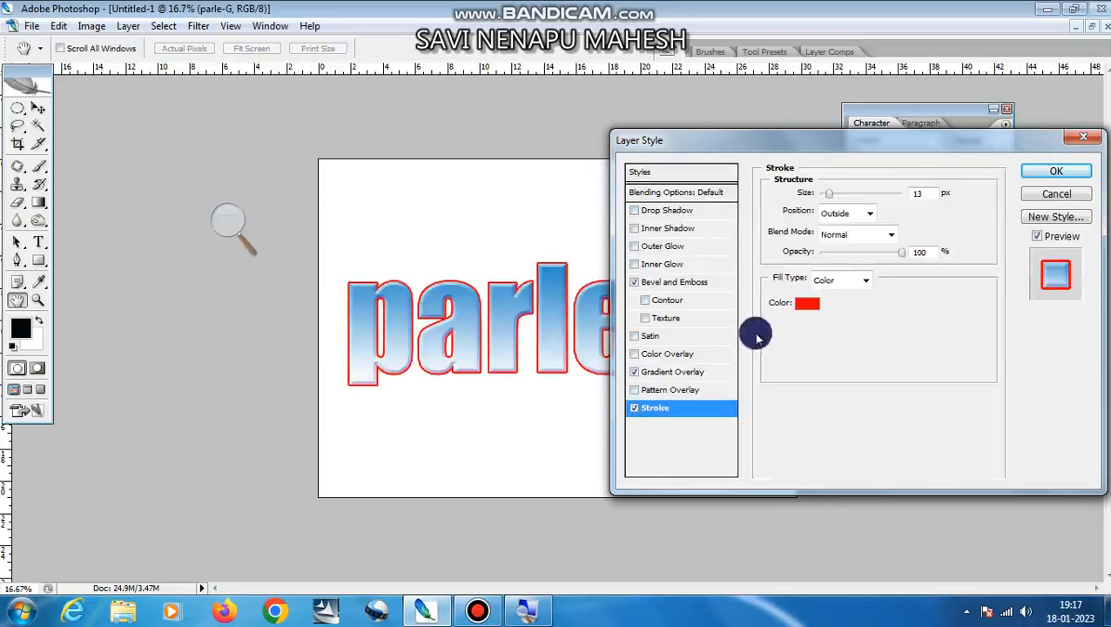
{"action": "left_click", "coordinate": [865, 281]}
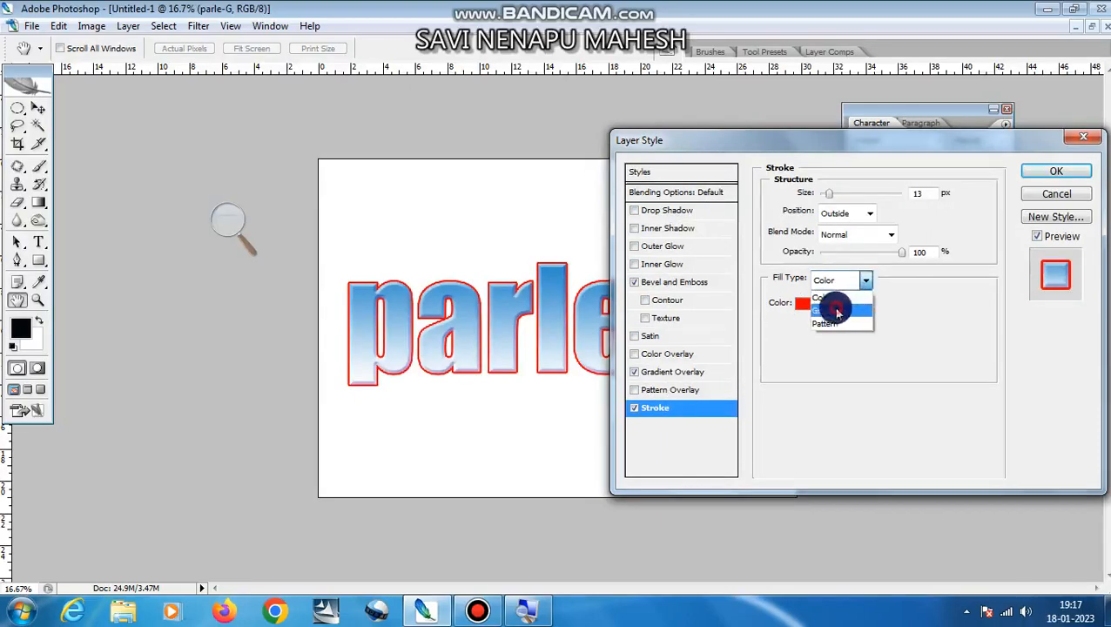
{"action": "left_click", "coordinate": [839, 310]}
{"action": "left_click", "coordinate": [855, 308]}
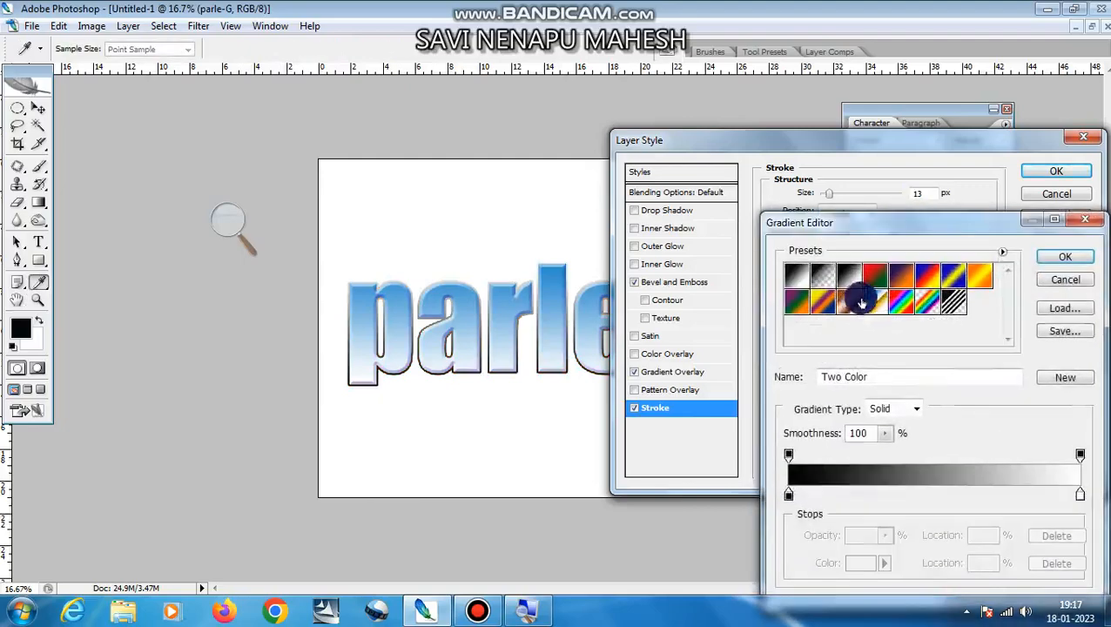
{"action": "left_click", "coordinate": [908, 282]}
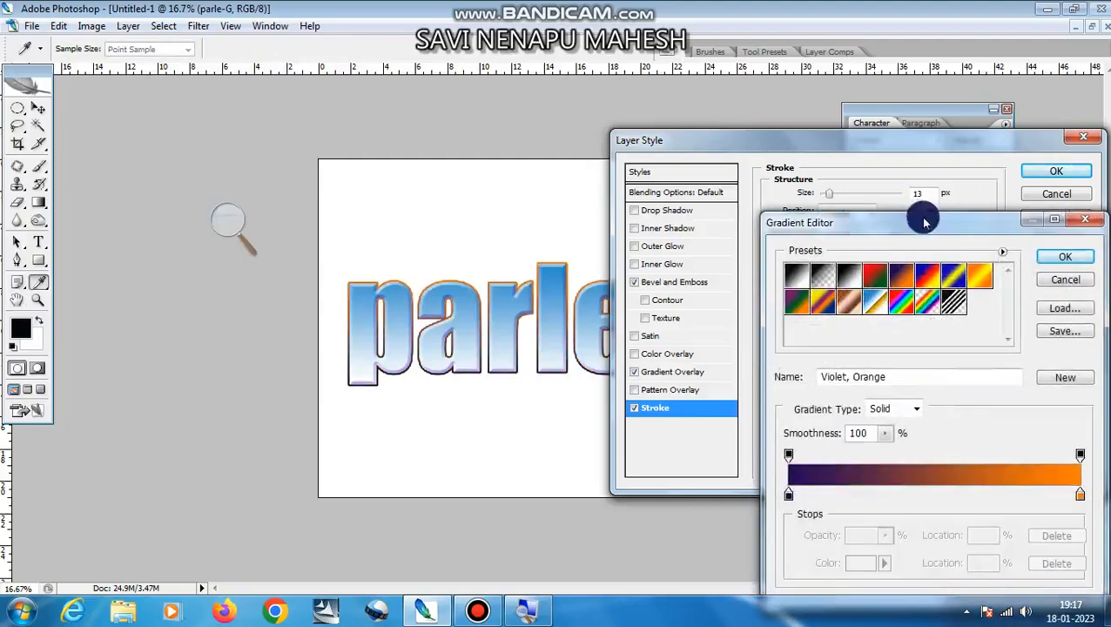
Step: Try several gradient presets on the stroke, including Chrome and Blue, Red, Yellow, and apply Violet, Green, Orange
{"action": "left_click_drag", "start_coordinate": [914, 230], "coordinate": [969, 165]}
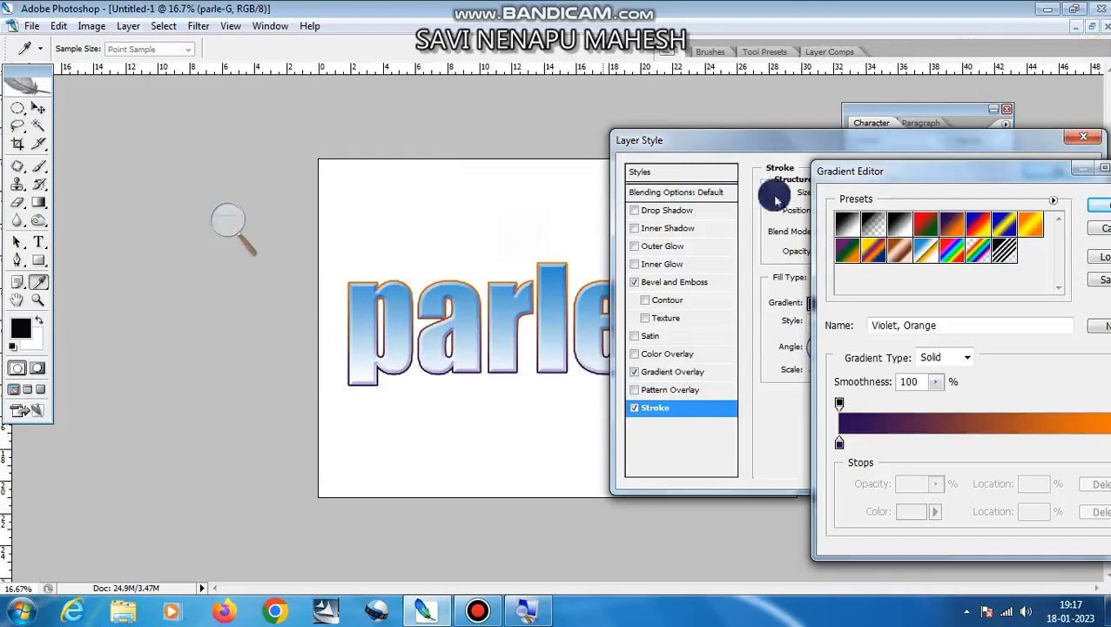
{"action": "left_click", "coordinate": [916, 252]}
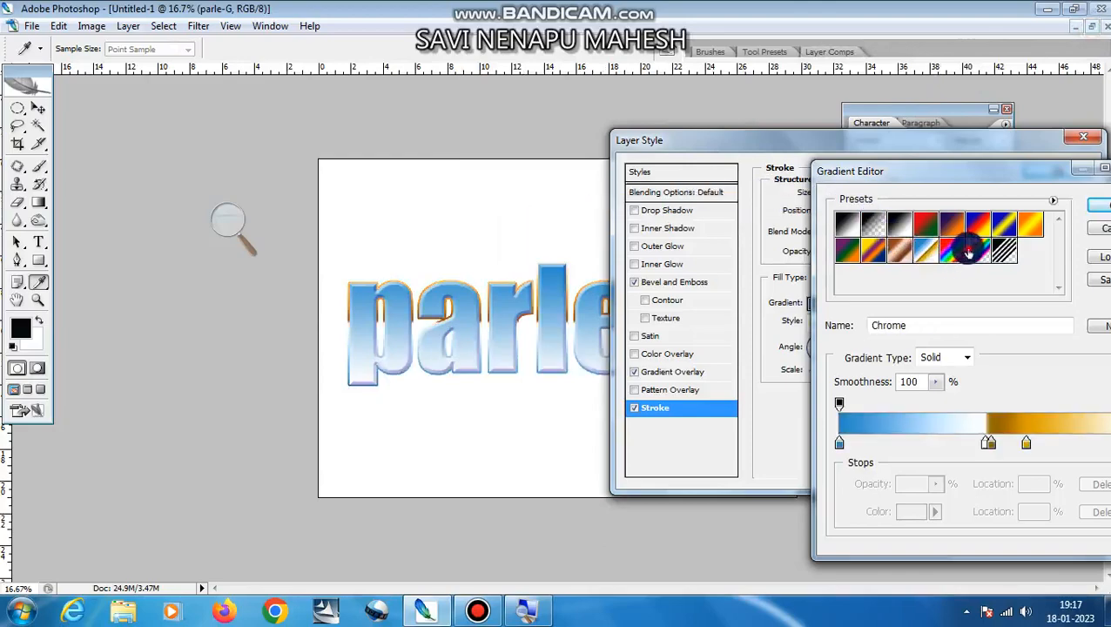
{"action": "left_click", "coordinate": [968, 253]}
{"action": "left_click", "coordinate": [978, 227]}
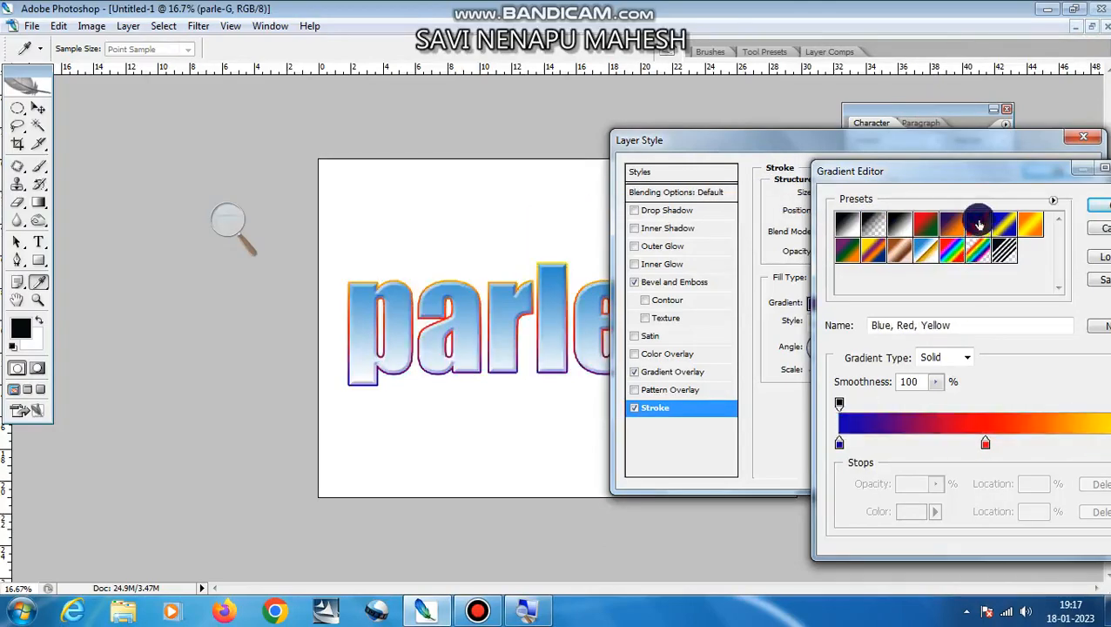
{"action": "left_click", "coordinate": [959, 231]}
{"action": "left_click", "coordinate": [1030, 229]}
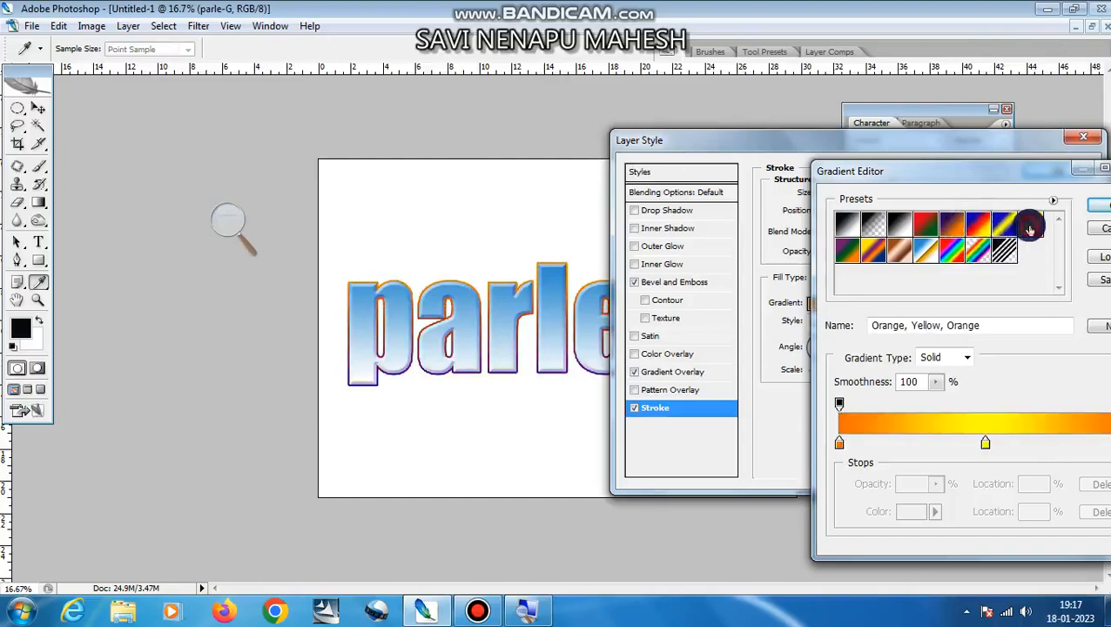
{"action": "left_click", "coordinate": [861, 253]}
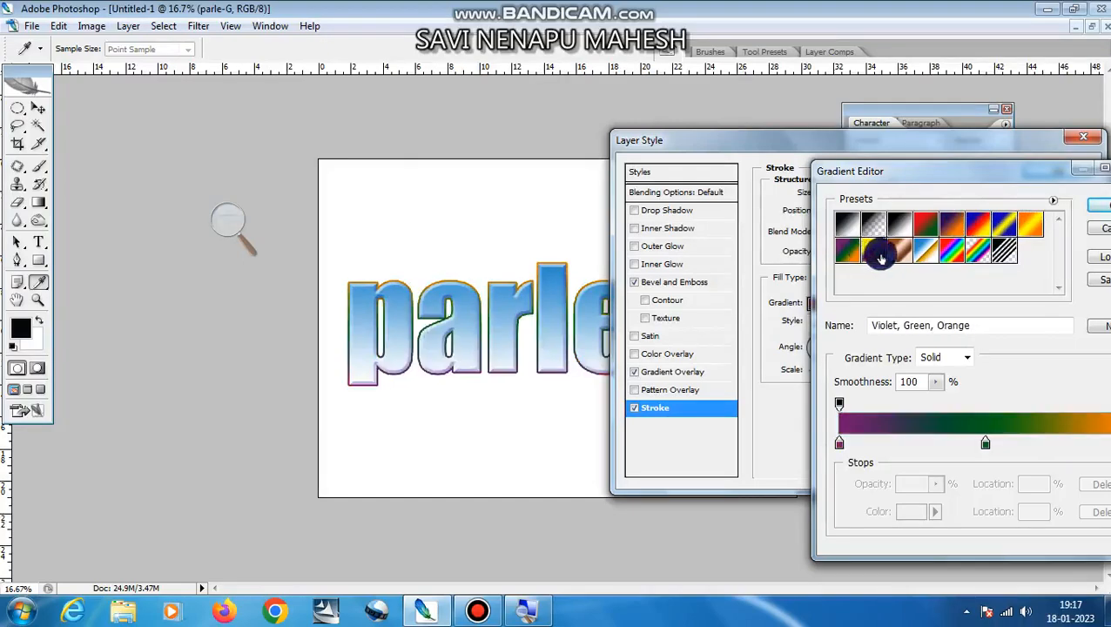
{"action": "left_click", "coordinate": [1093, 203]}
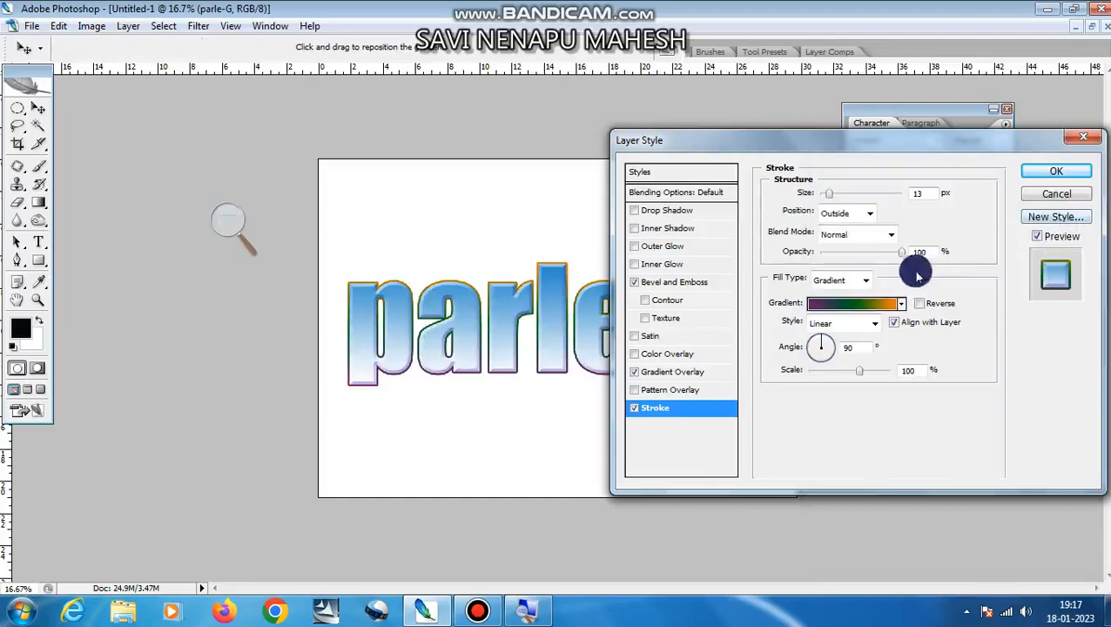
Step: Set the stroke size to 21 px and change its fill type to Pattern at 162% scale
{"action": "left_click_drag", "start_coordinate": [834, 144], "coordinate": [992, 146]}
{"action": "left_click_drag", "start_coordinate": [991, 202], "coordinate": [991, 202]}
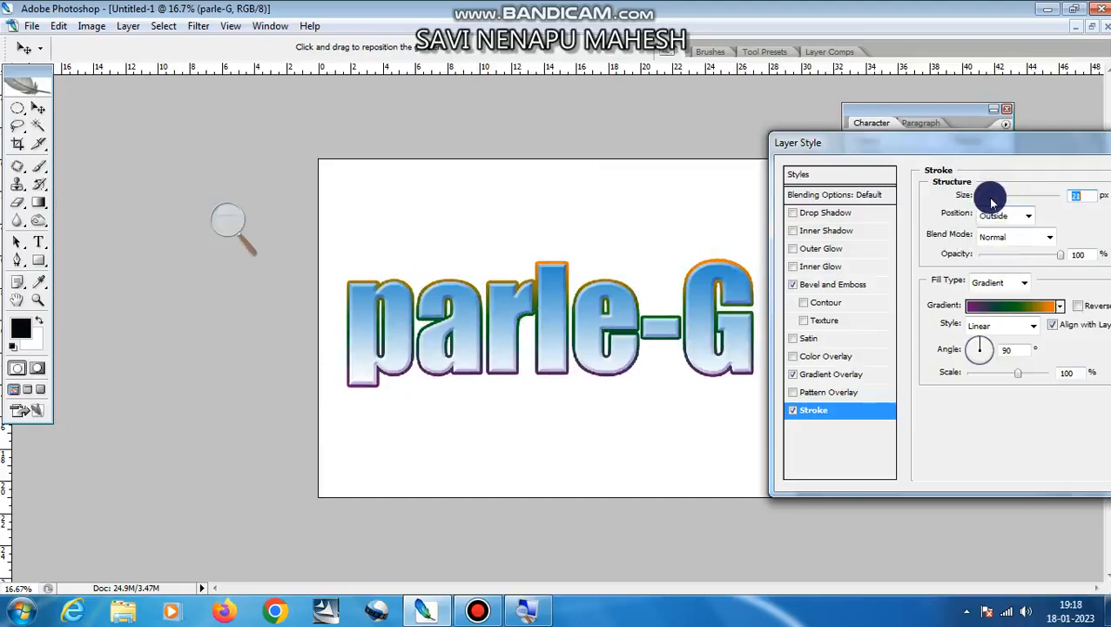
{"action": "left_click", "coordinate": [995, 282]}
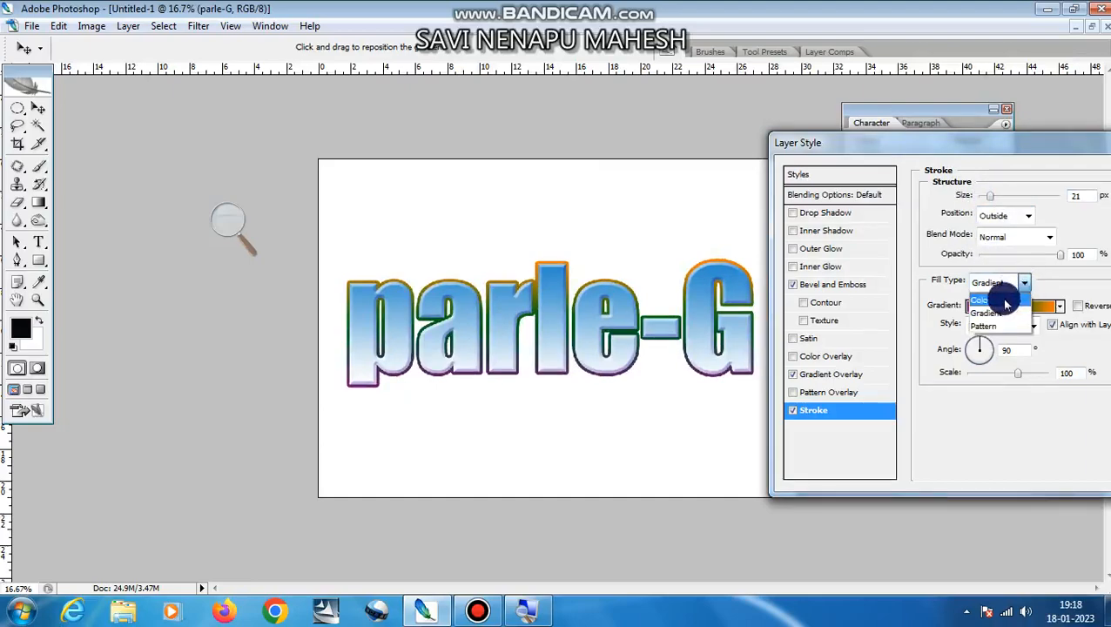
{"action": "left_click", "coordinate": [993, 325]}
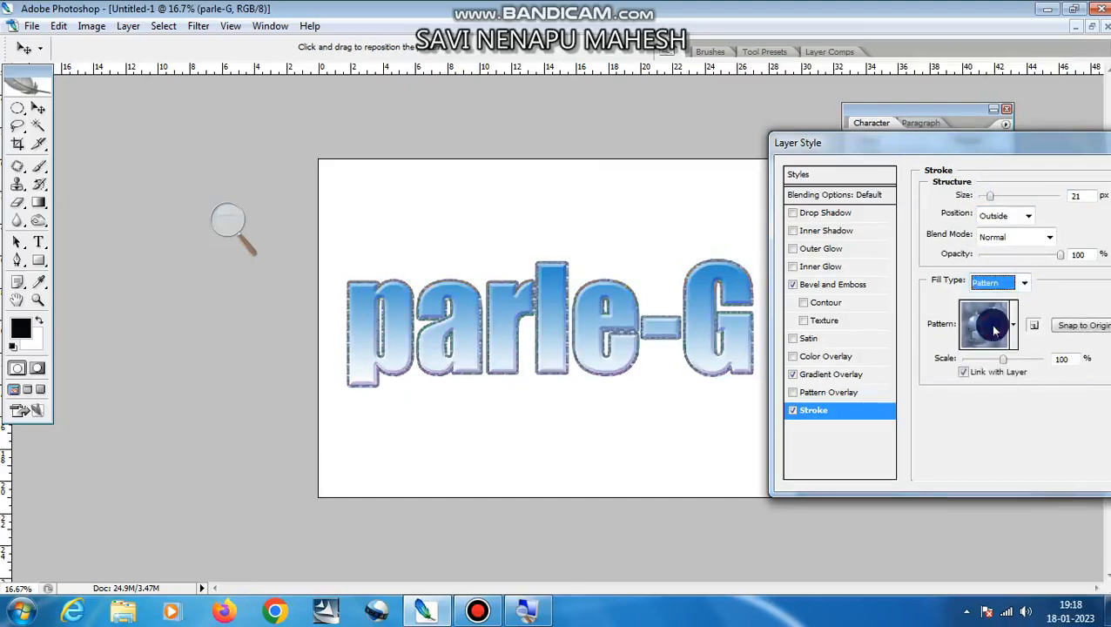
{"action": "left_click_drag", "start_coordinate": [1062, 152], "coordinate": [810, 106]}
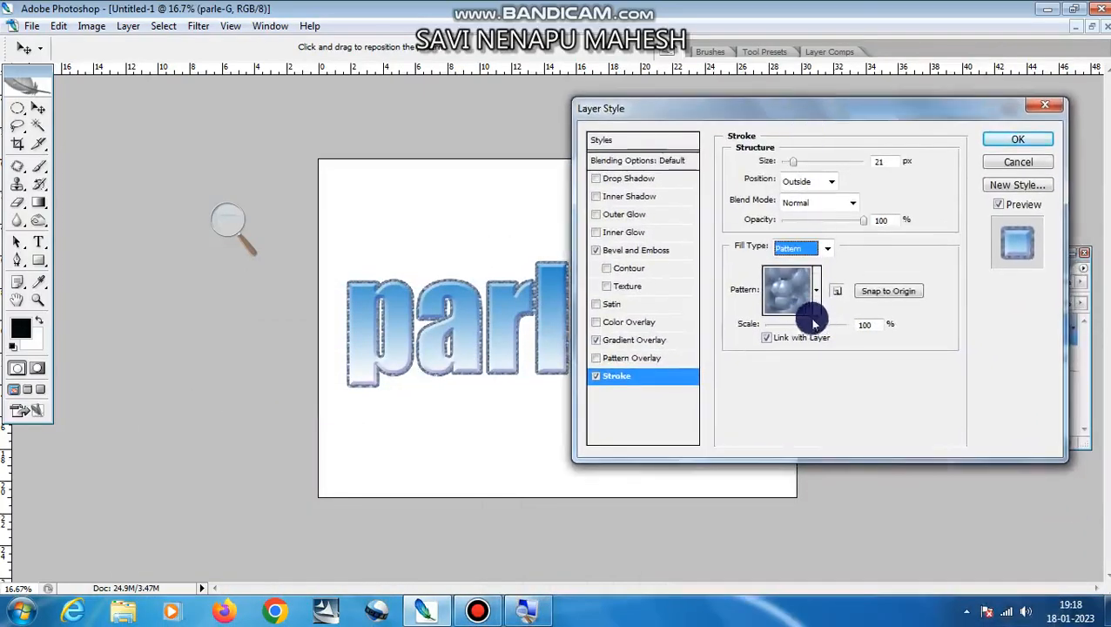
{"action": "left_click_drag", "start_coordinate": [806, 325], "coordinate": [796, 333]}
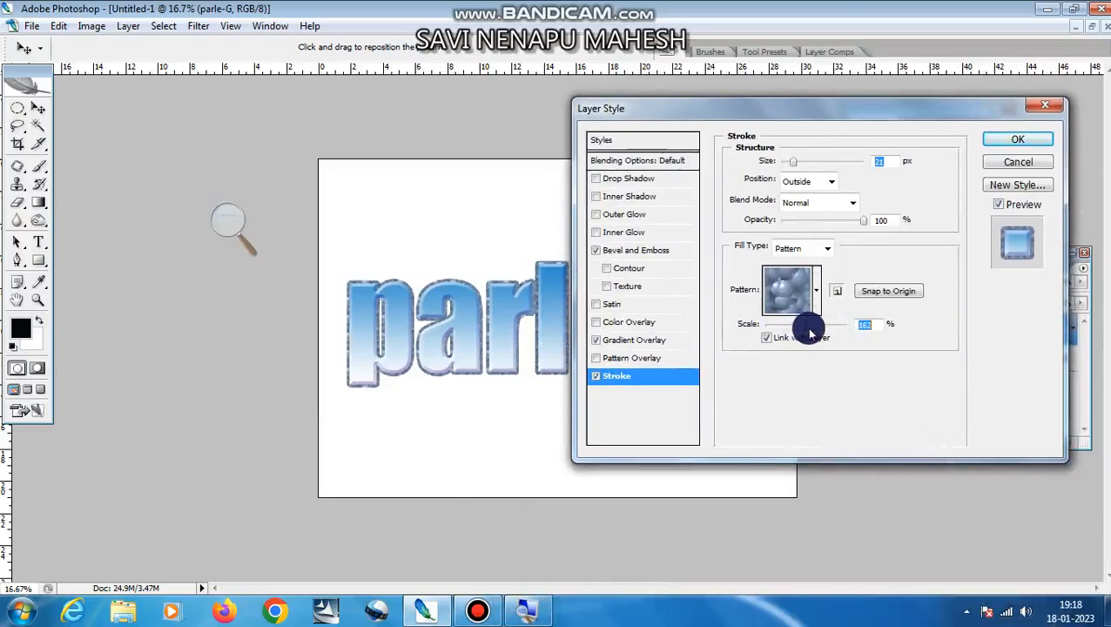
Step: Try the black chevron, dark grainy, grey mottled and black-and-white crackle patterns on the text's stroke
{"action": "left_click", "coordinate": [815, 297]}
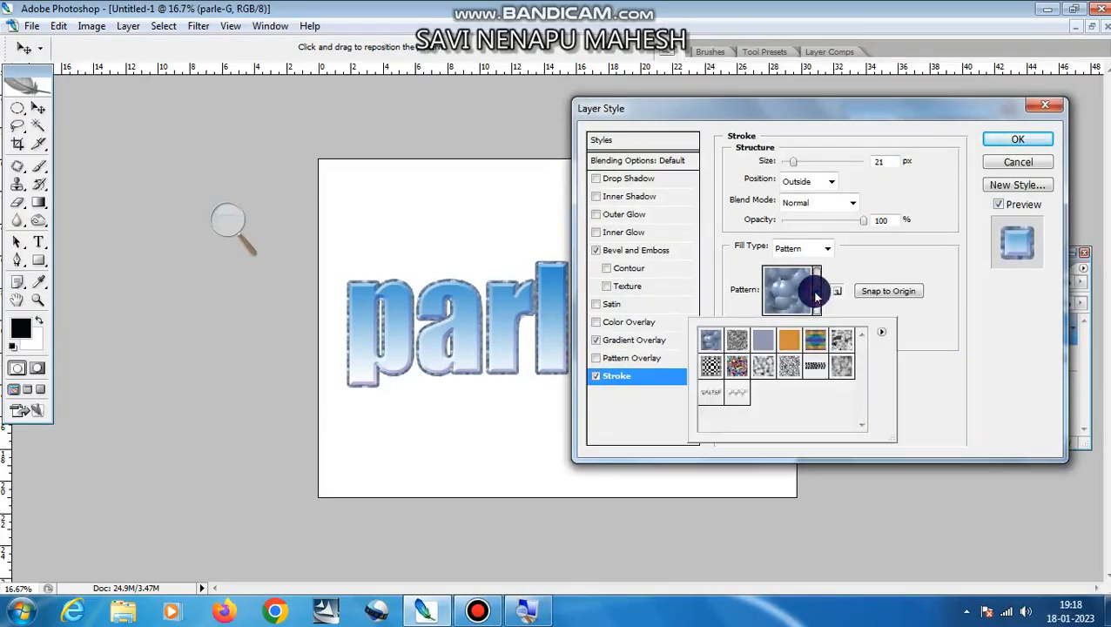
{"action": "left_click", "coordinate": [815, 365]}
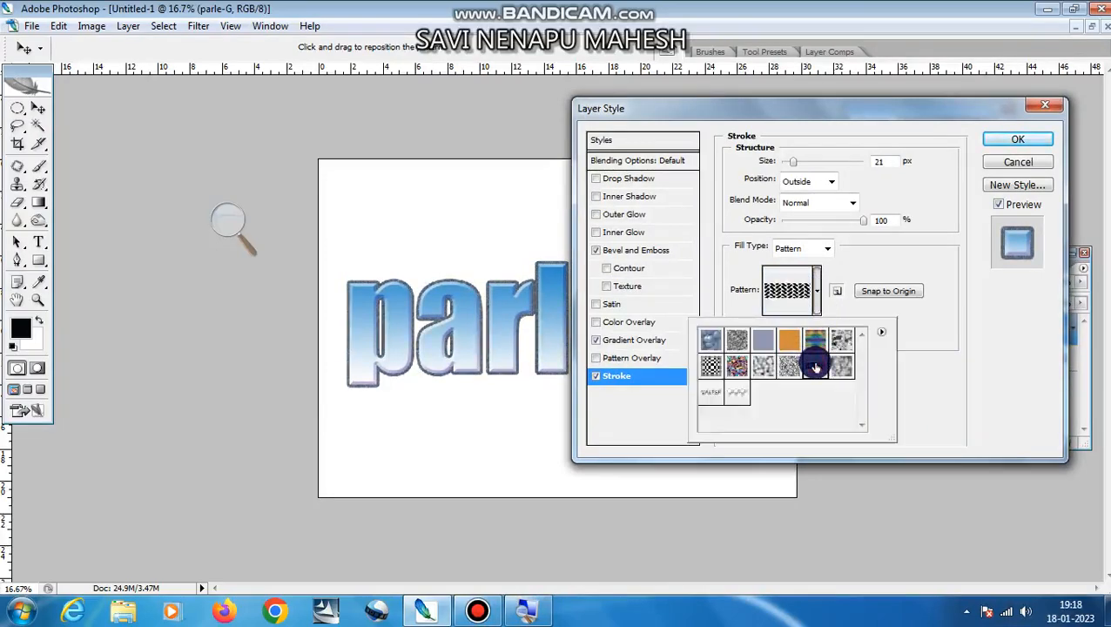
{"action": "left_click", "coordinate": [734, 344]}
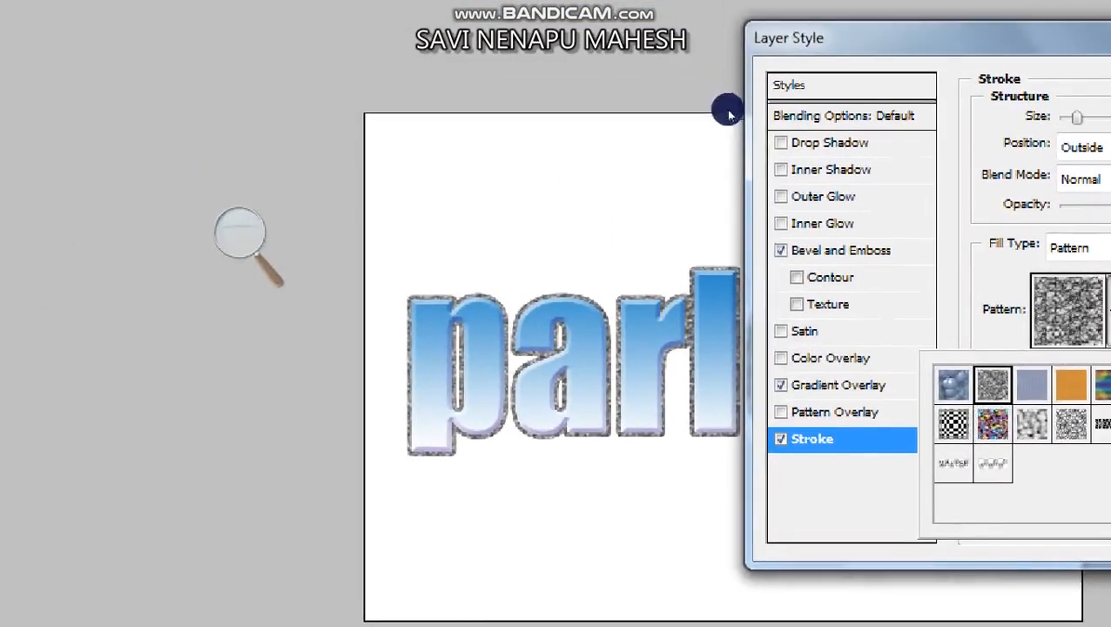
{"action": "left_click", "coordinate": [777, 385]}
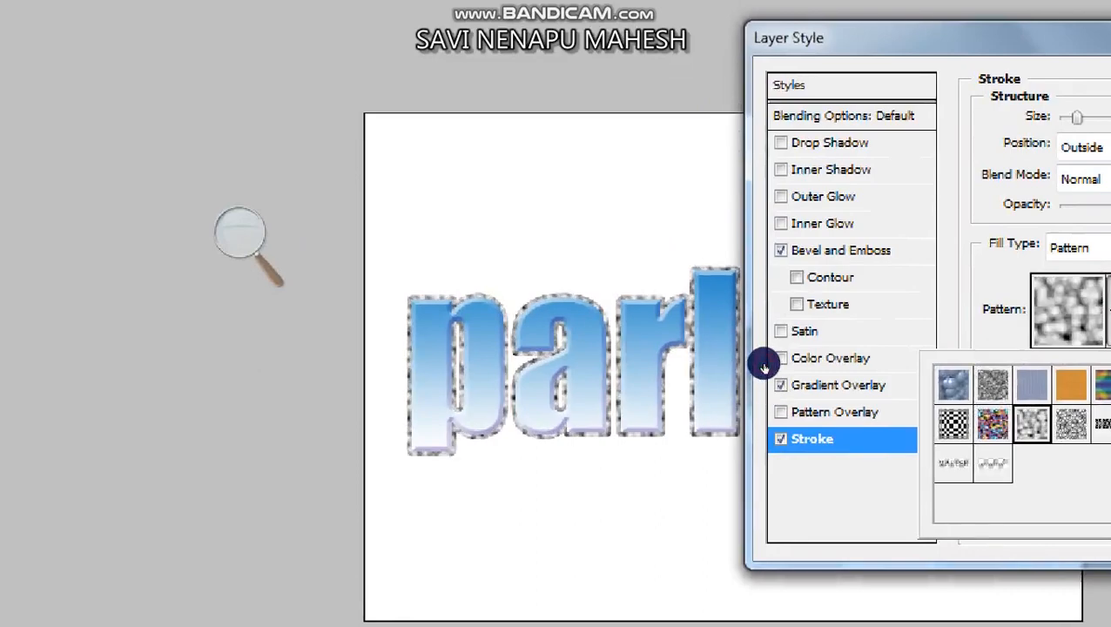
{"action": "left_click", "coordinate": [1071, 424]}
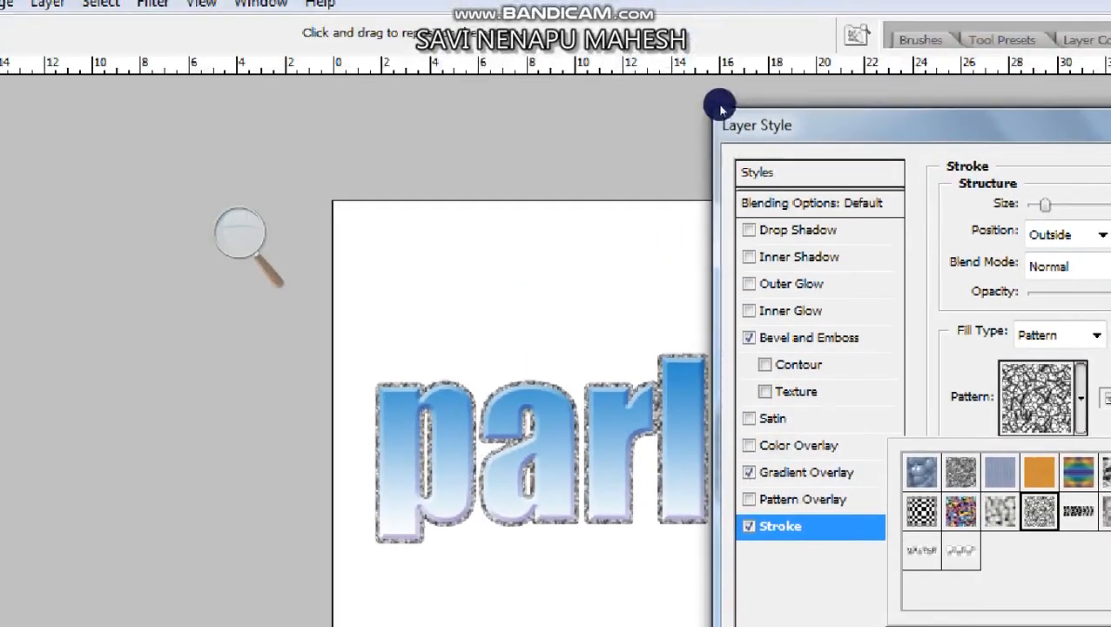
{"action": "left_click_drag", "start_coordinate": [804, 28], "coordinate": [544, 87]}
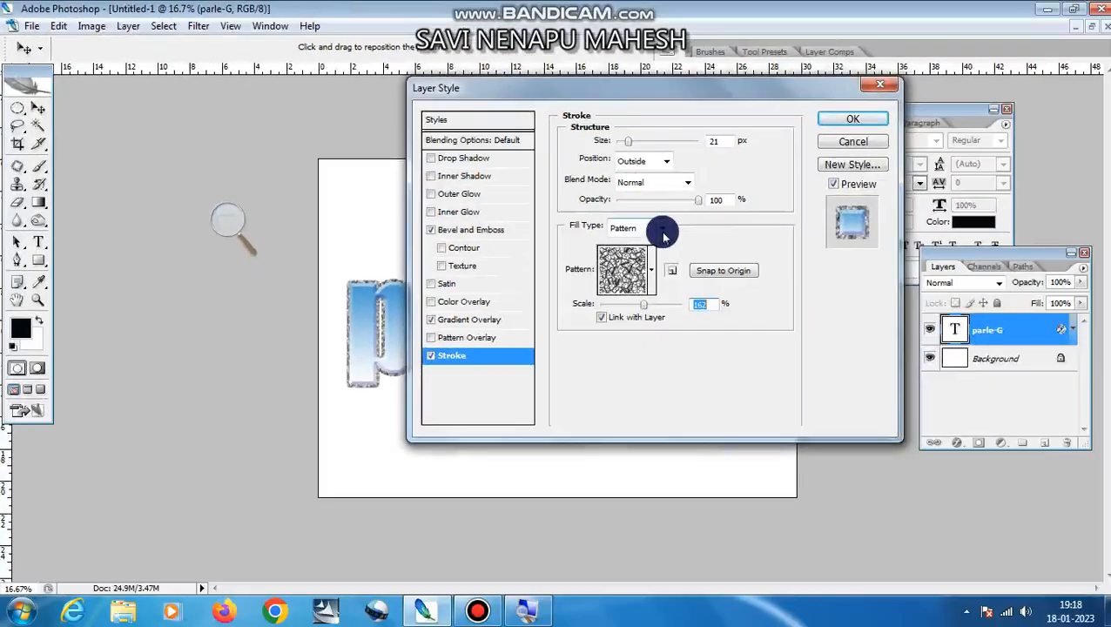
Step: Preview more stroke patterns, including the orange one, then apply the handwritten-name pattern and set its scale to 67%
{"action": "left_click_drag", "start_coordinate": [724, 86], "coordinate": [981, 155]}
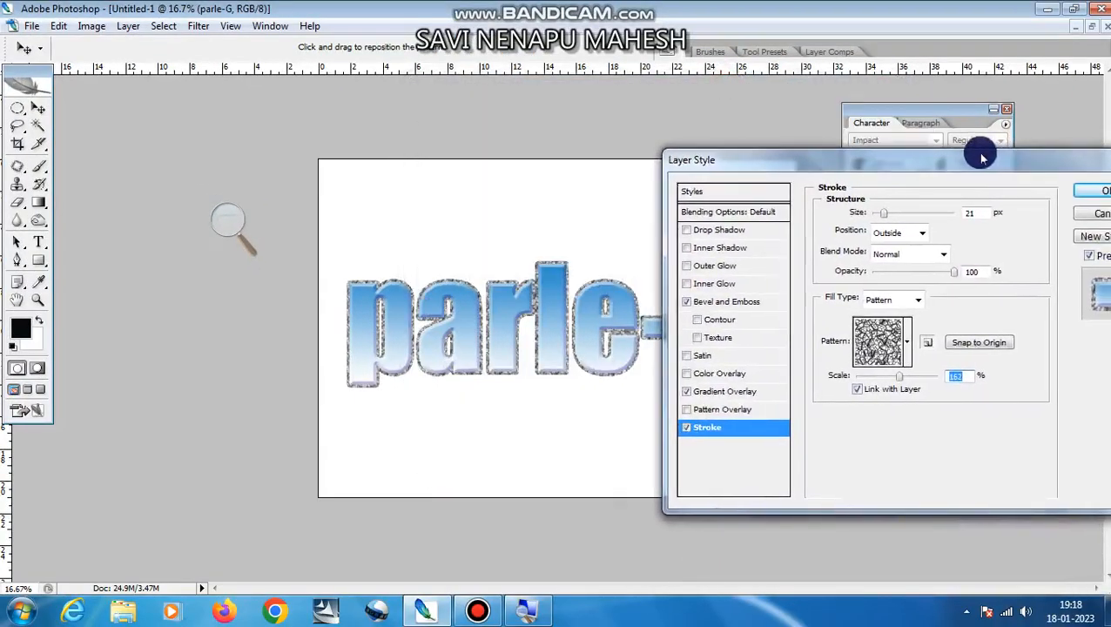
{"action": "left_click", "coordinate": [906, 344]}
{"action": "left_click", "coordinate": [884, 391]}
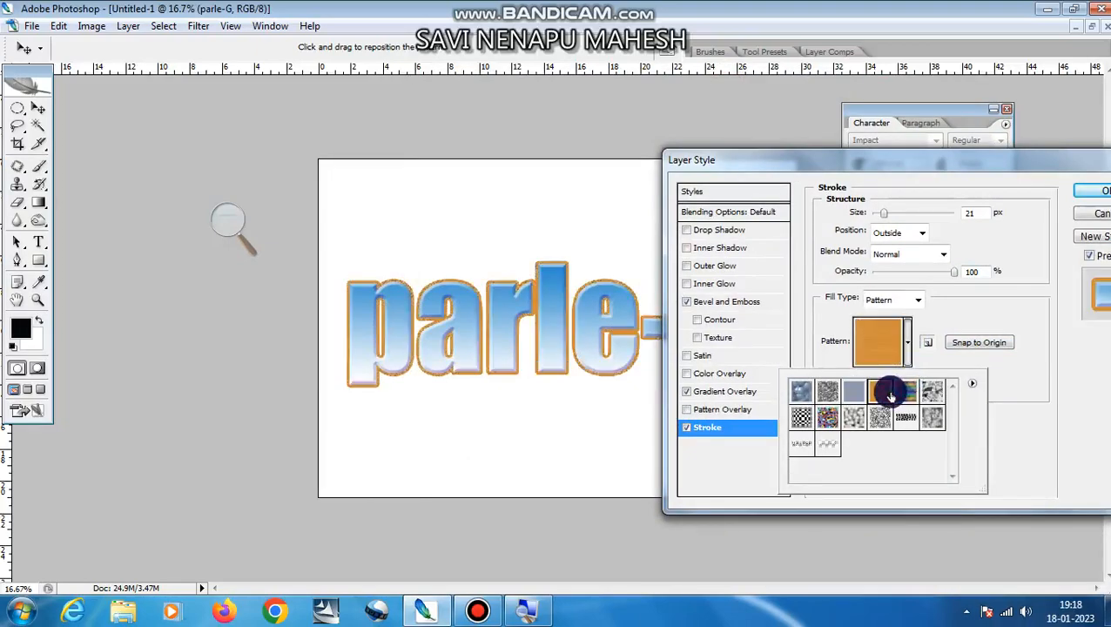
{"action": "left_click", "coordinate": [932, 396]}
{"action": "left_click", "coordinate": [908, 417]}
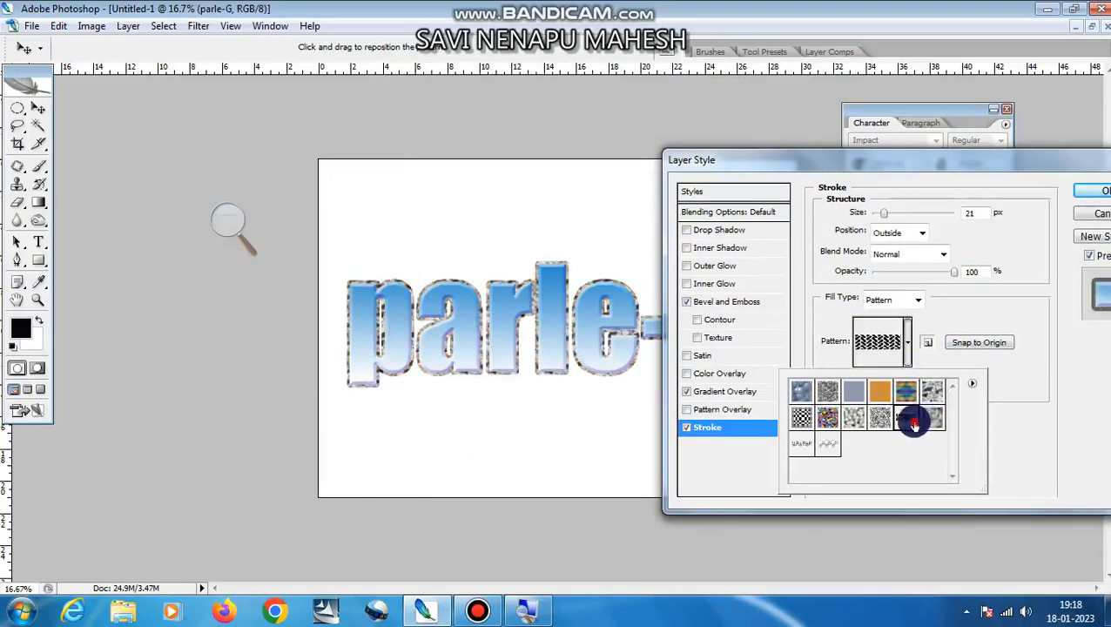
{"action": "left_click", "coordinate": [822, 444]}
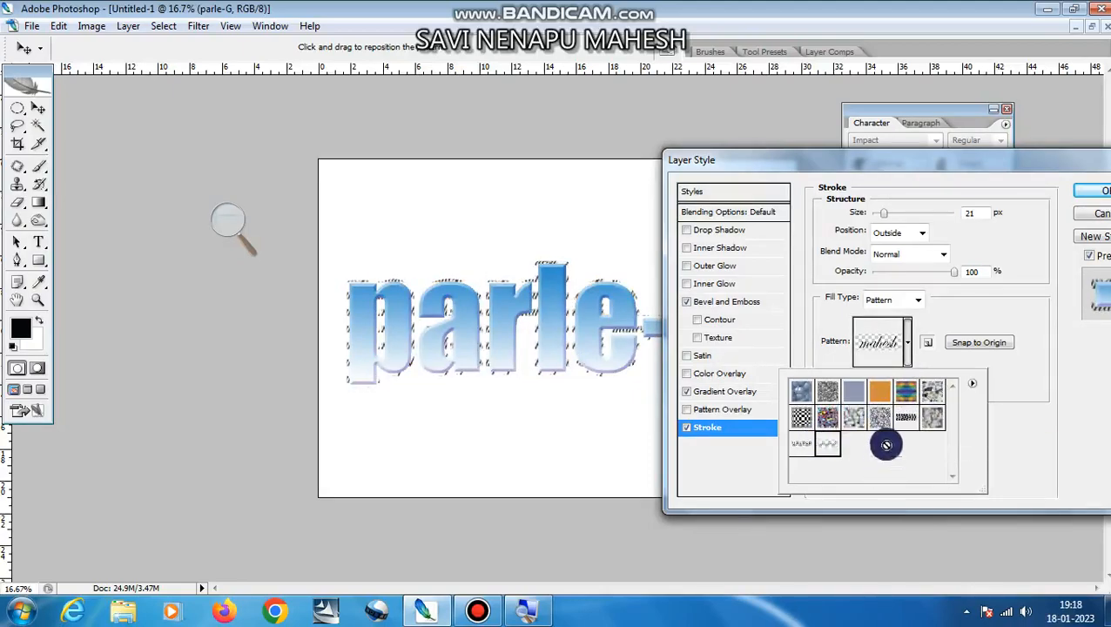
{"action": "left_click", "coordinate": [906, 347]}
{"action": "left_click_drag", "start_coordinate": [902, 376], "coordinate": [882, 381]}
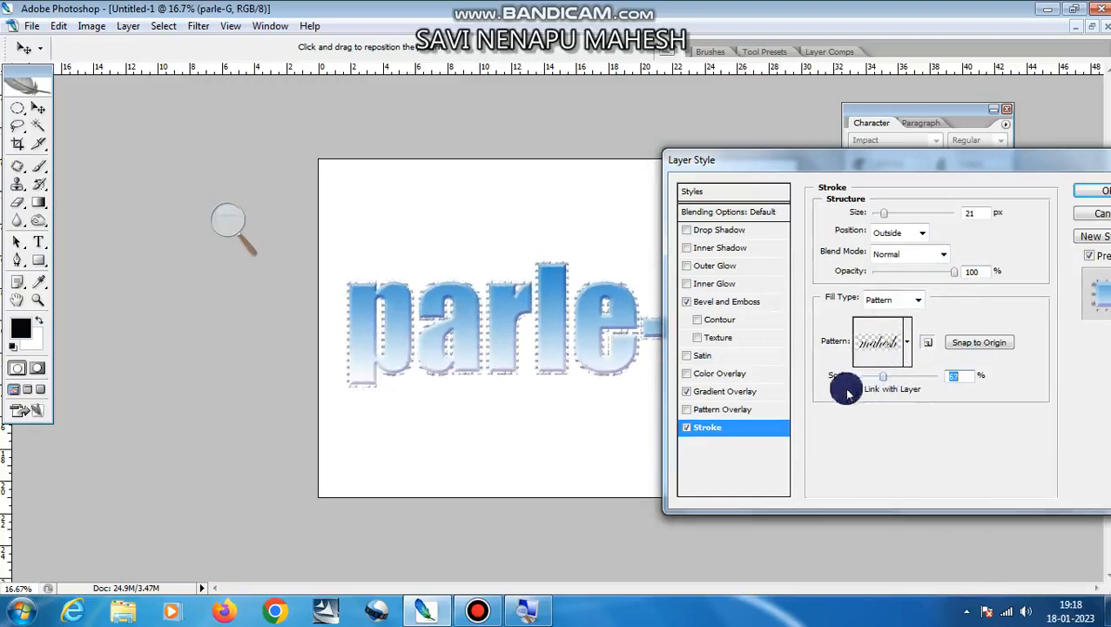
Step: Try the Inside position for the stroke, restore Outside, and view the blend modes while keeping Normal
{"action": "left_click", "coordinate": [900, 255]}
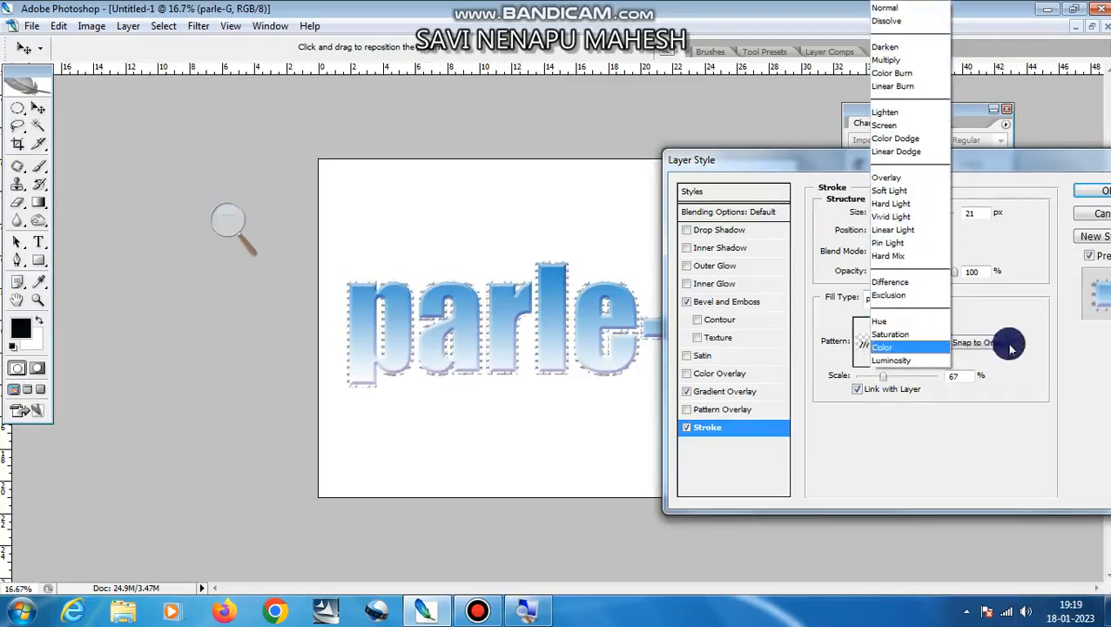
{"action": "left_click", "coordinate": [1044, 344]}
{"action": "left_click", "coordinate": [916, 232]}
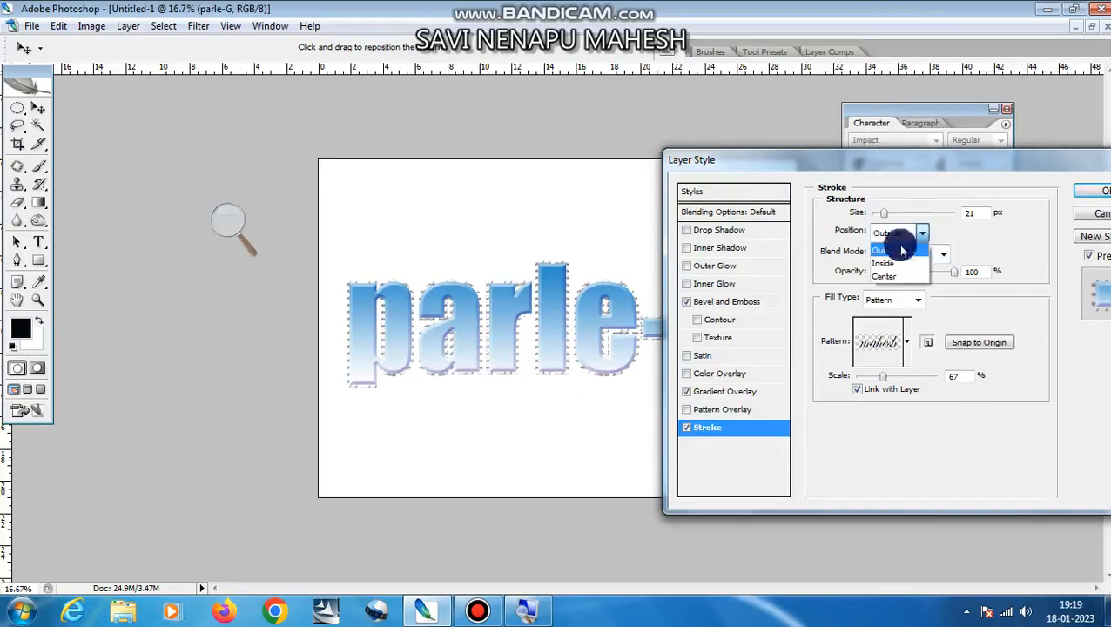
{"action": "left_click", "coordinate": [889, 265]}
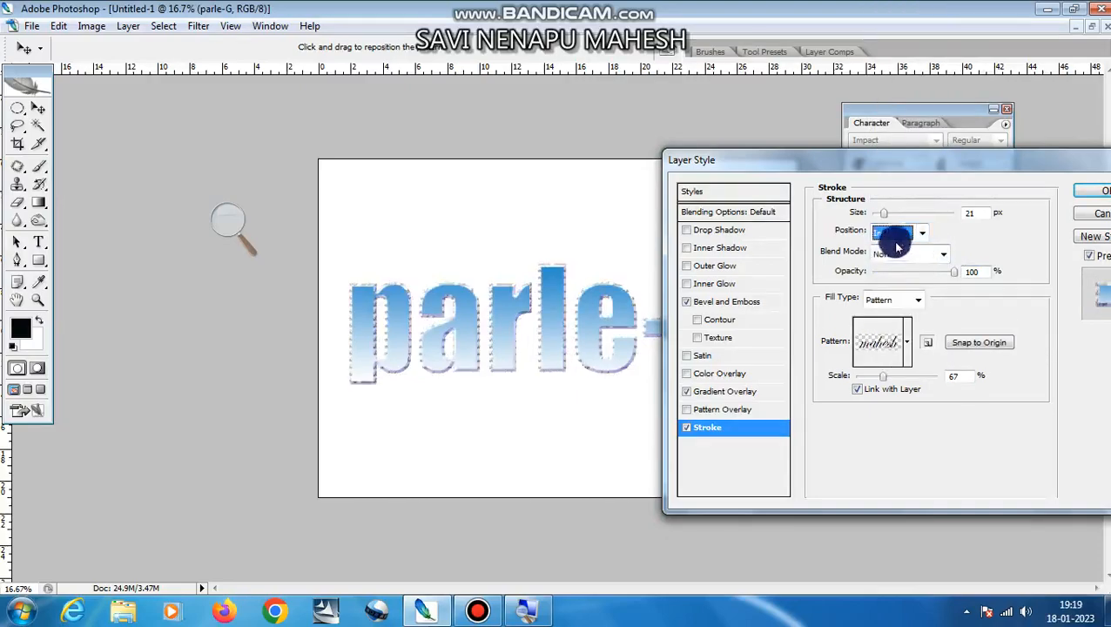
{"action": "left_click", "coordinate": [894, 231]}
{"action": "left_click", "coordinate": [891, 254]}
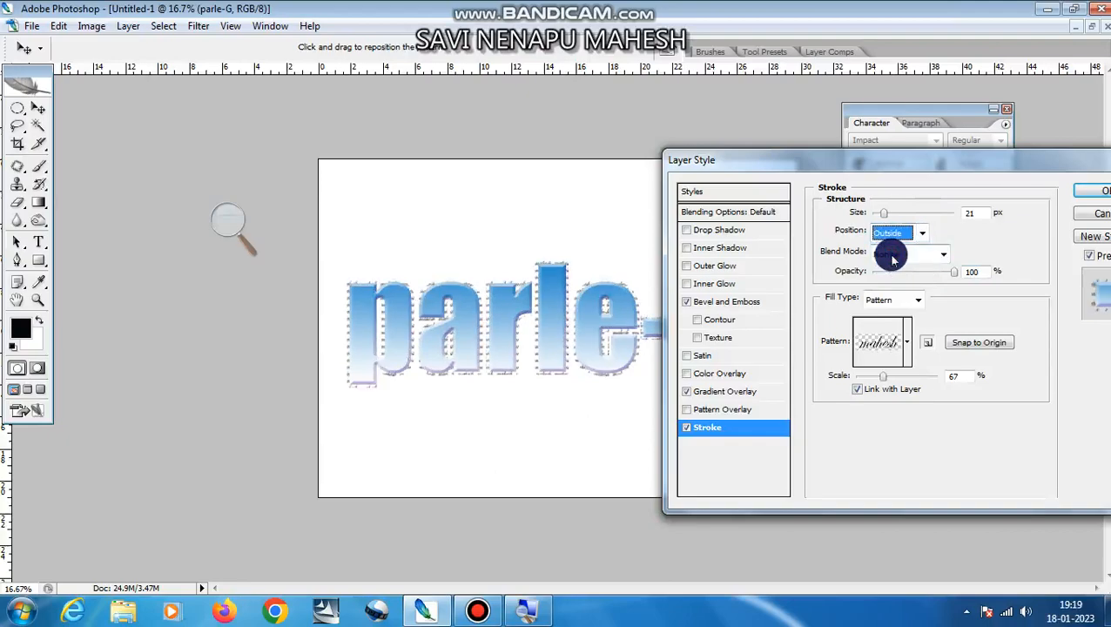
{"action": "left_click", "coordinate": [891, 258]}
{"action": "left_click", "coordinate": [965, 252]}
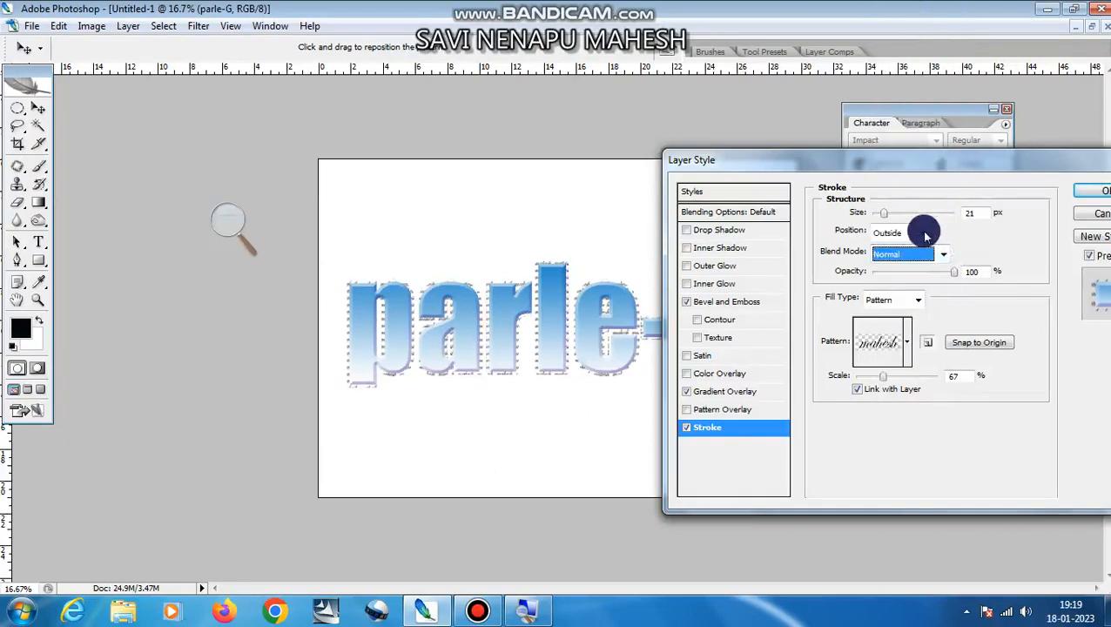
Step: Increase the stroke size to 250 px and set the pattern scale to 43%, keeping the page in view
{"action": "left_click_drag", "start_coordinate": [886, 215], "coordinate": [965, 215]}
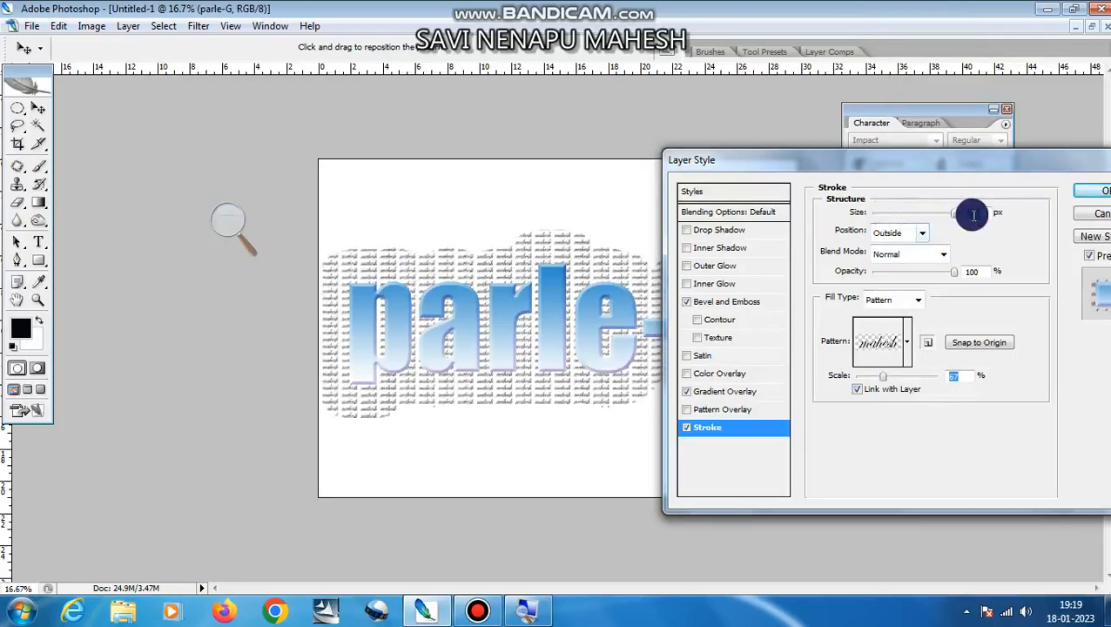
{"action": "mouse_move", "coordinate": [980, 163]}
{"action": "left_mouse_down"}
{"action": "mouse_move", "coordinate": [918, 456]}
{"action": "mouse_move", "coordinate": [1008, 272]}
{"action": "left_mouse_up"}
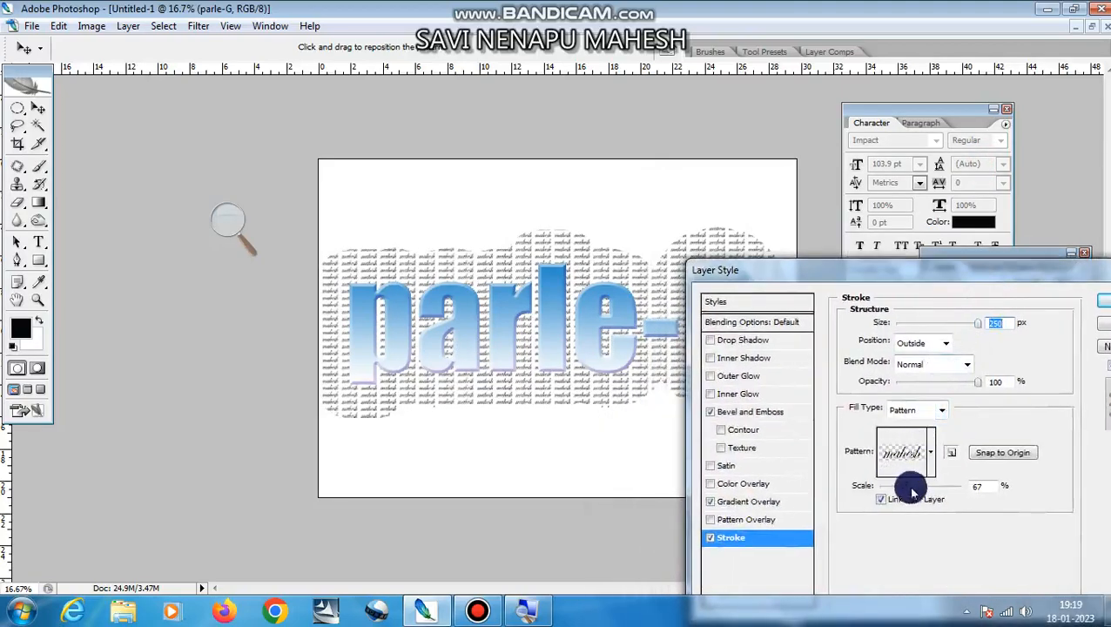
{"action": "left_click_drag", "start_coordinate": [911, 493], "coordinate": [883, 492]}
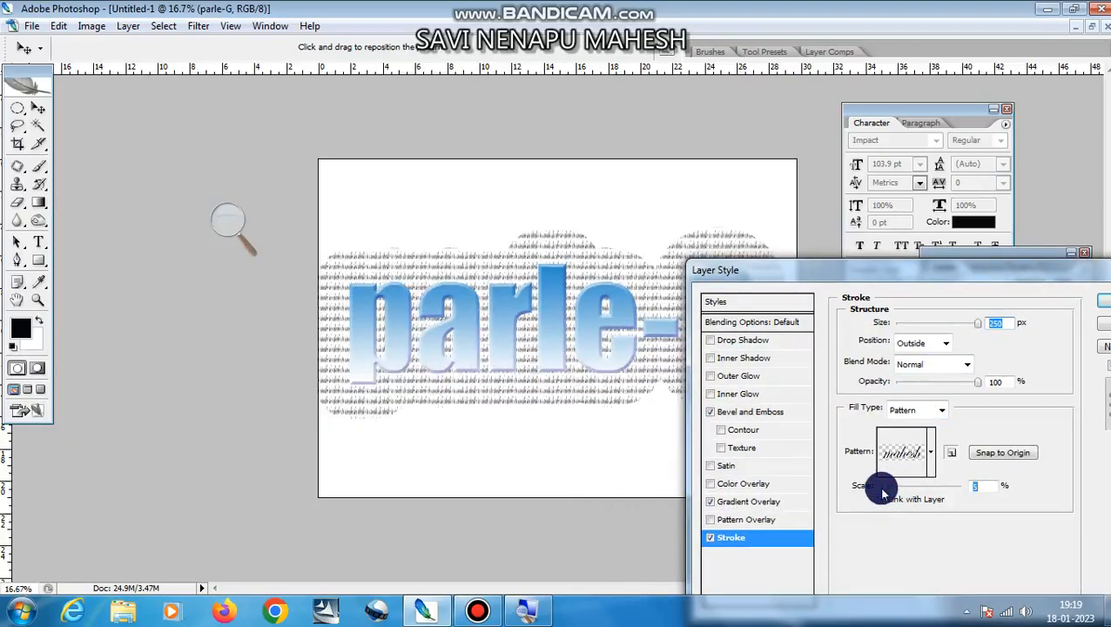
{"action": "left_click_drag", "start_coordinate": [871, 490], "coordinate": [897, 493]}
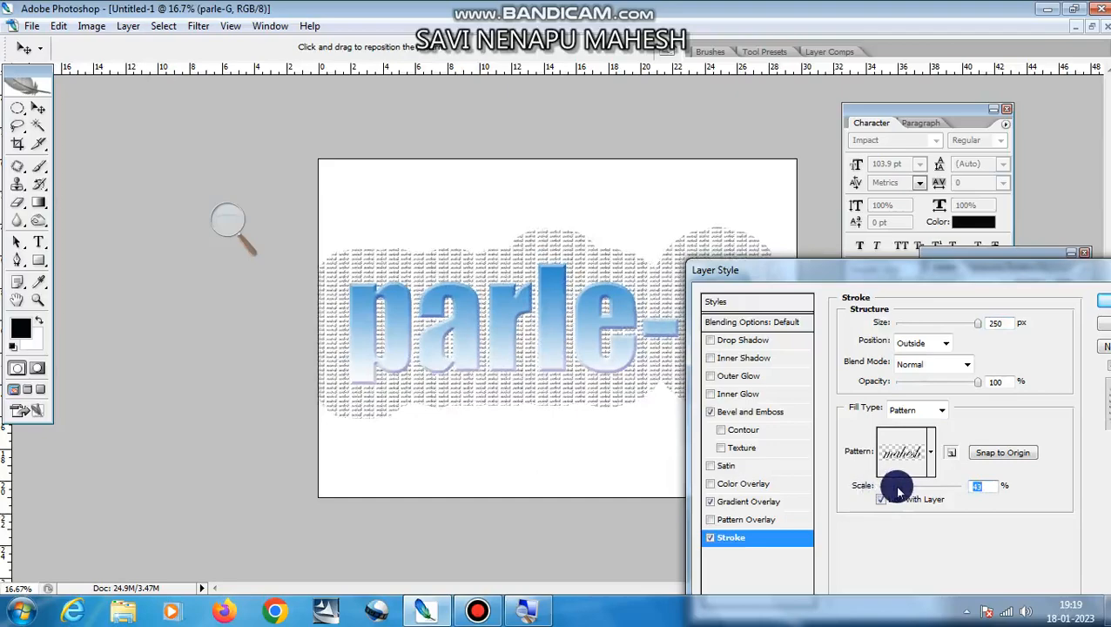
Step: Add a Color Overlay to the parle-G text, try near-black and off-white, and set its color to bright blue #2306fe
{"action": "left_click", "coordinate": [734, 503]}
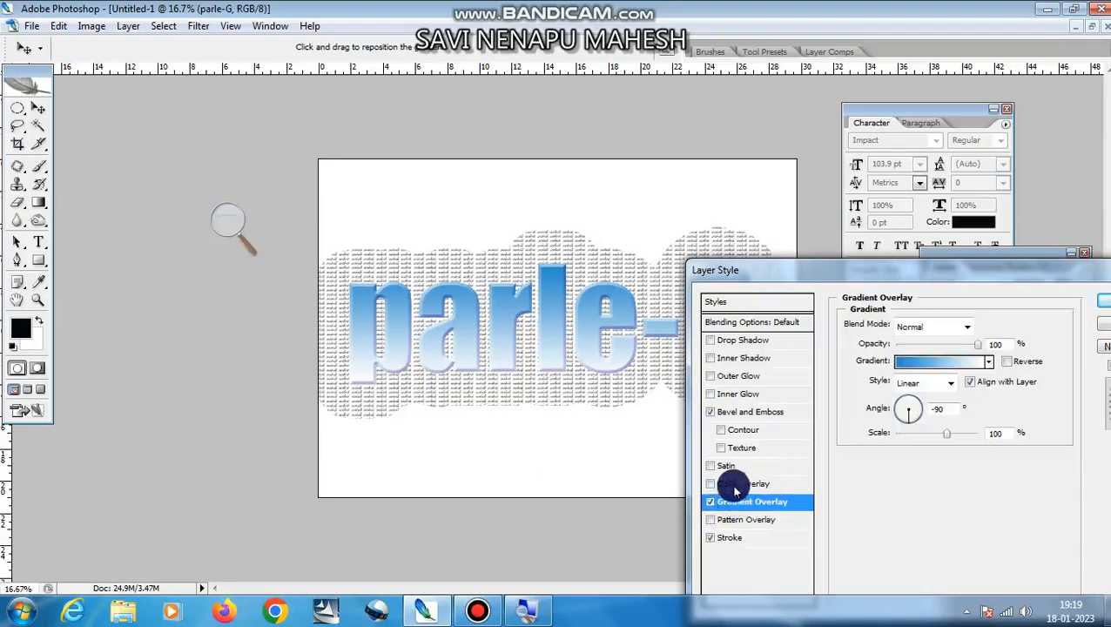
{"action": "left_click", "coordinate": [734, 484]}
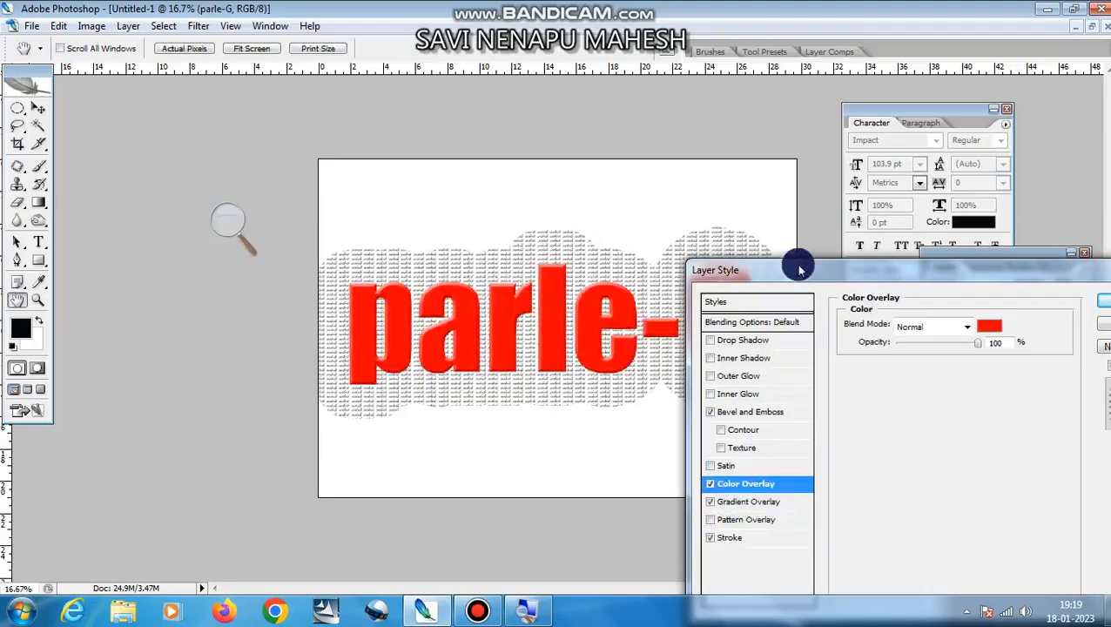
{"action": "left_click_drag", "start_coordinate": [795, 268], "coordinate": [854, 268]}
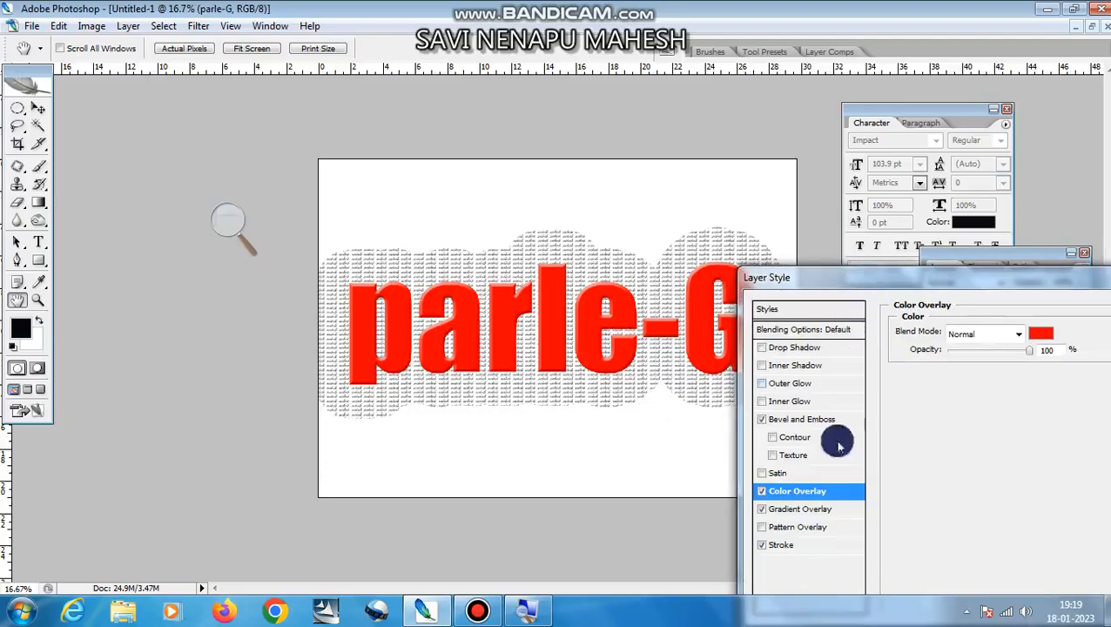
{"action": "left_click", "coordinate": [1036, 335]}
{"action": "left_click", "coordinate": [675, 442]}
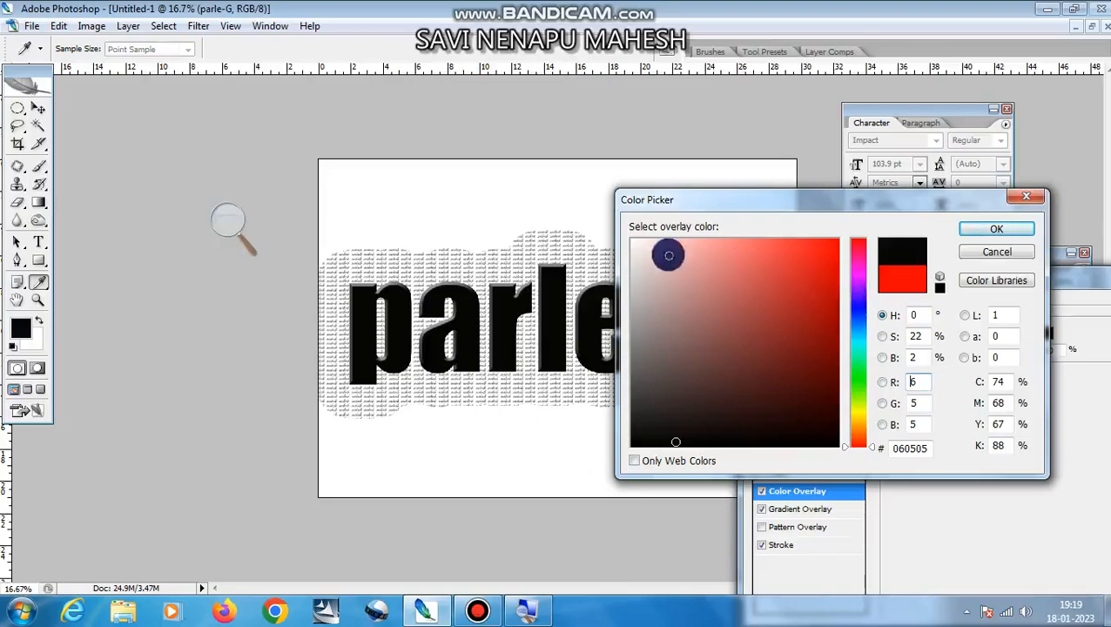
{"action": "left_click", "coordinate": [633, 243]}
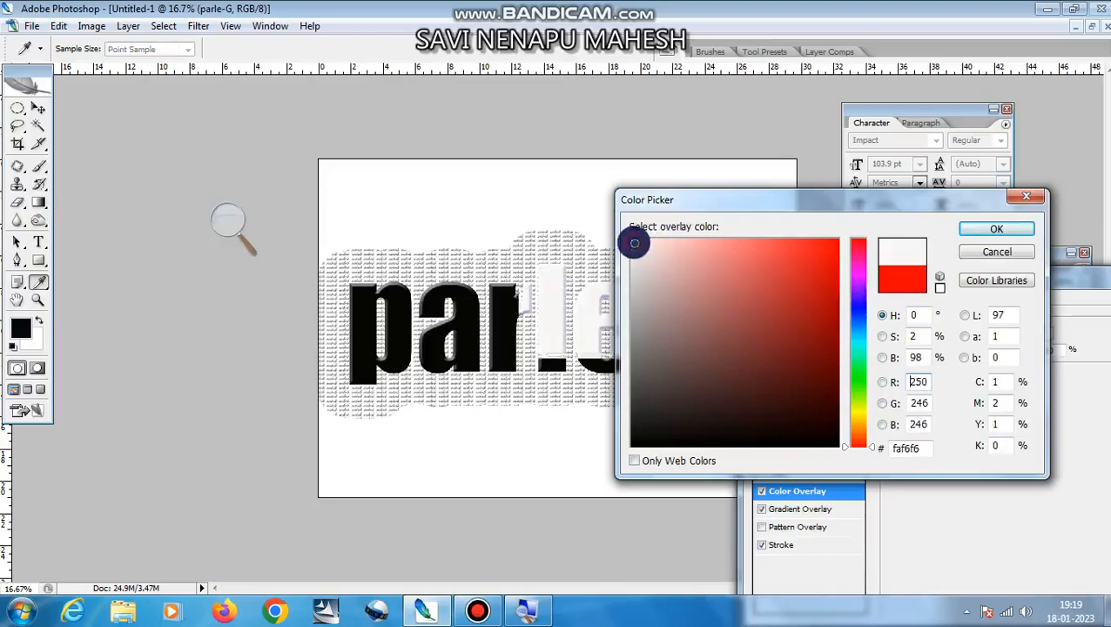
{"action": "left_click", "coordinate": [860, 306]}
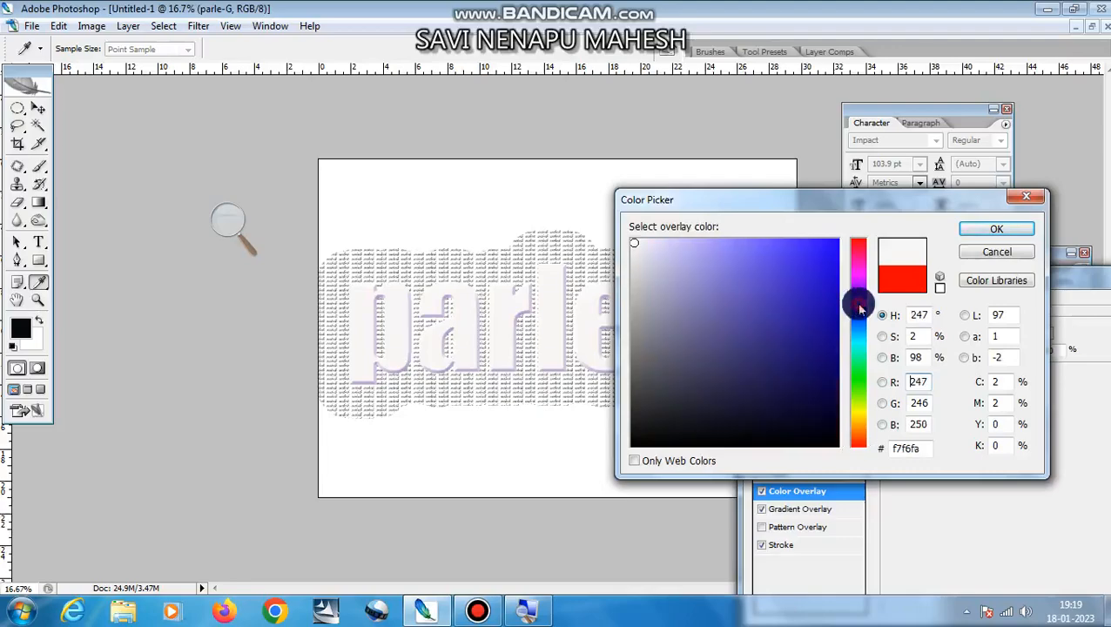
{"action": "left_click", "coordinate": [833, 241]}
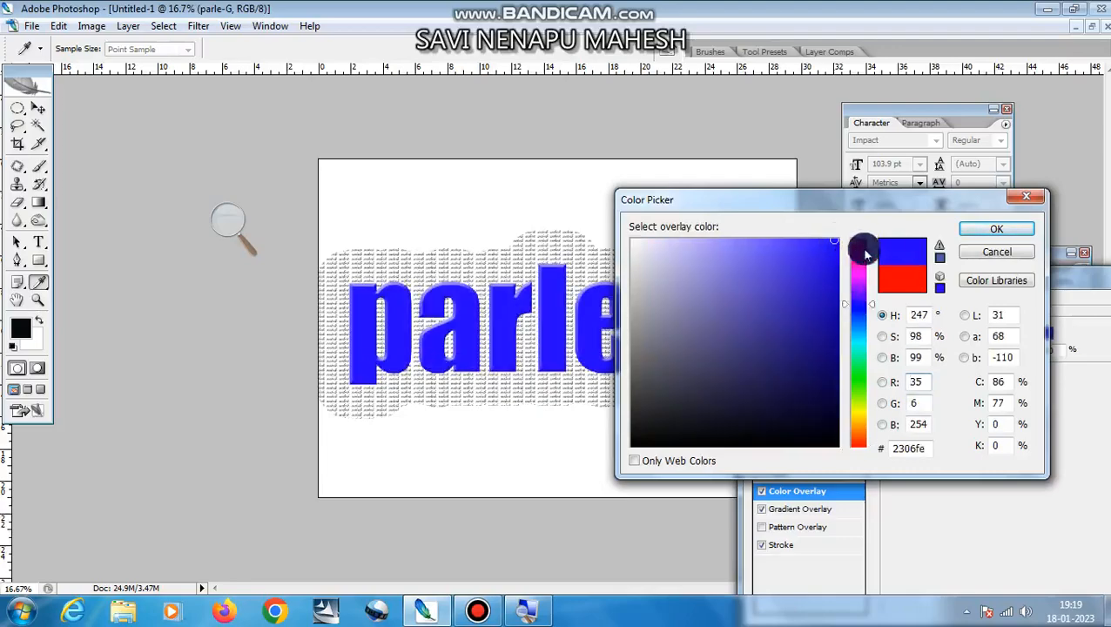
{"action": "left_click", "coordinate": [987, 231]}
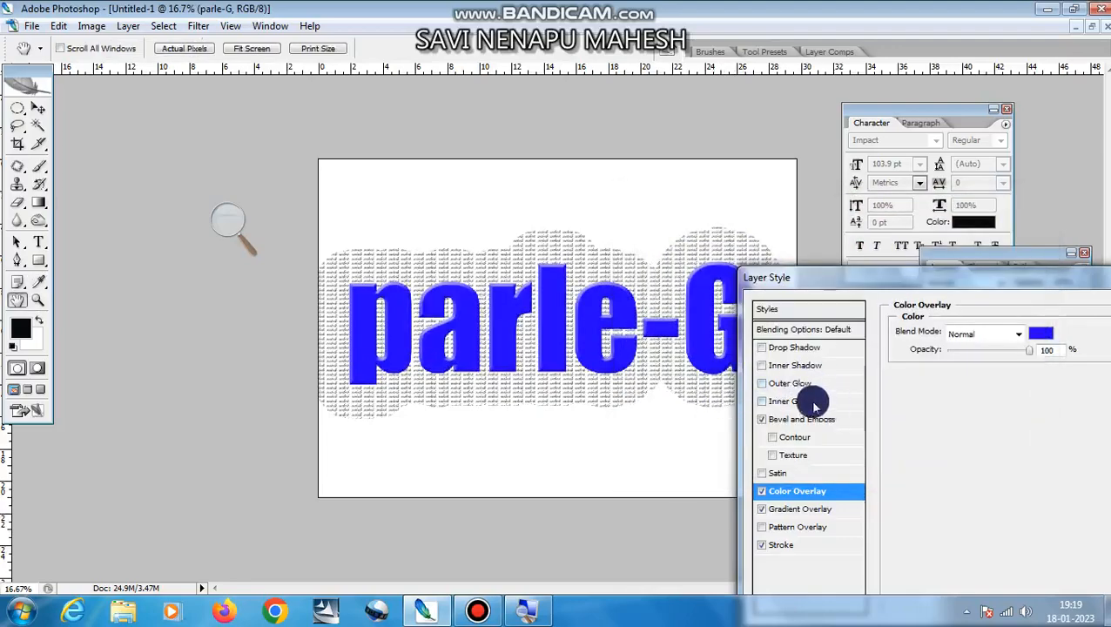
Step: Enable Drop Shadow, Inner Shadow, Outer Glow, Inner Glow and Pattern Overlay on the text, and set the color overlay's opacity to 96%
{"action": "left_click", "coordinate": [765, 352]}
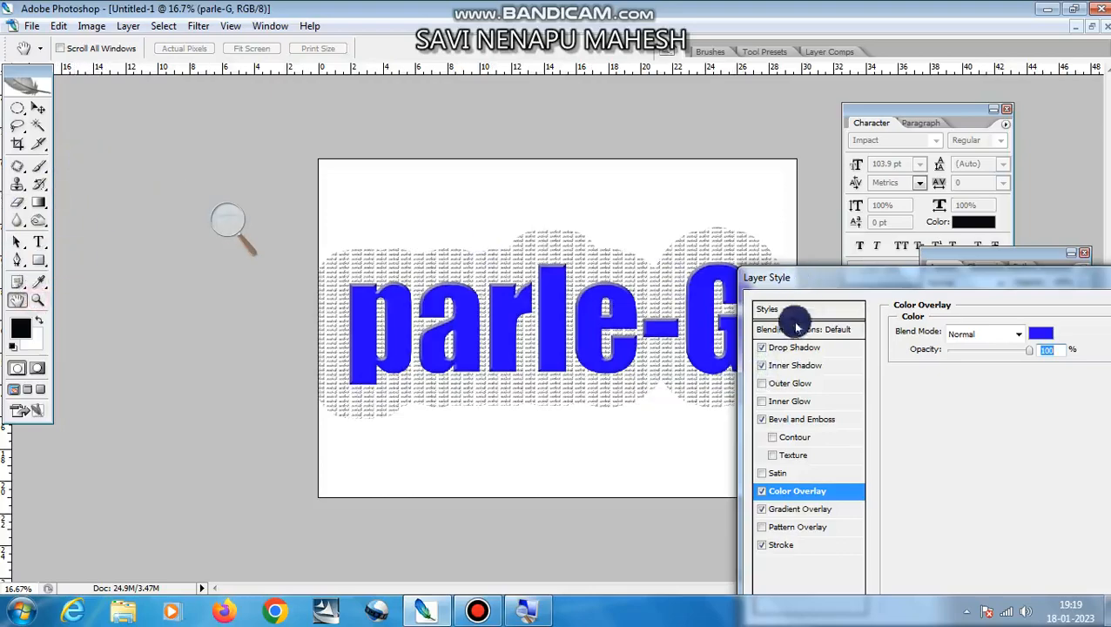
{"action": "left_click", "coordinate": [763, 384]}
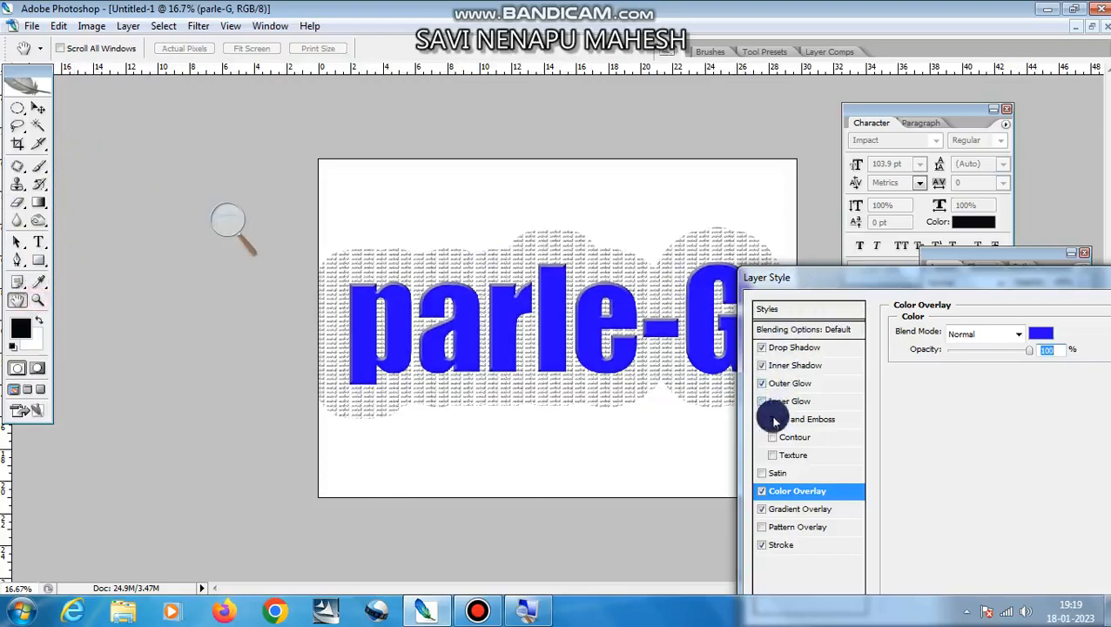
{"action": "scroll", "coordinate": [766, 407], "scroll_direction": "down", "scroll_amount": 4}
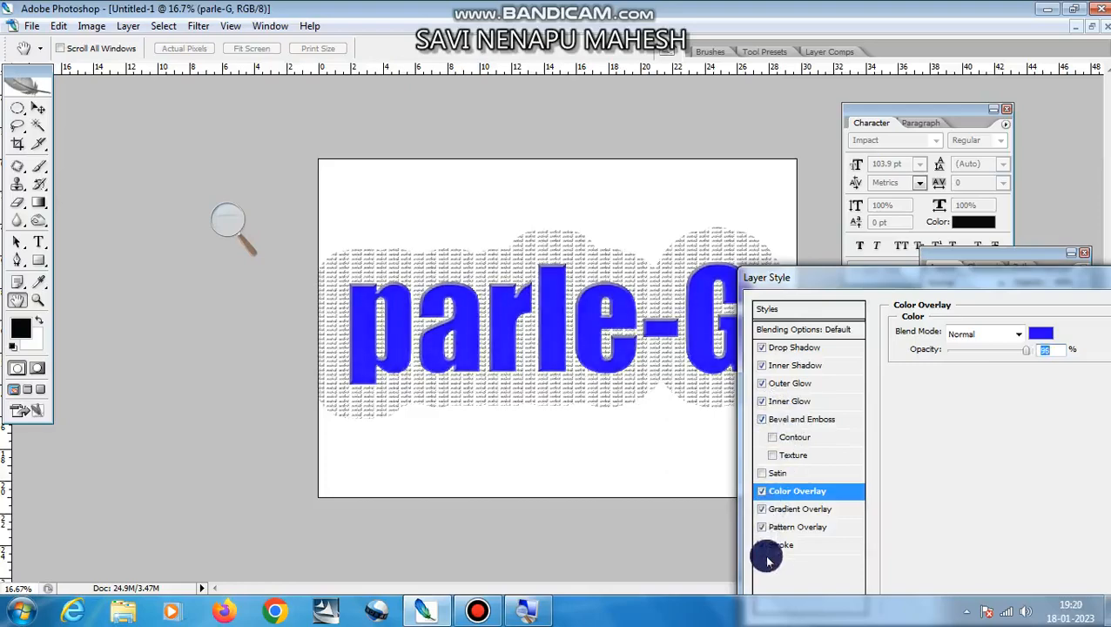
Step: Try the Difference and Hard Mix blend modes on the text's color overlay
{"action": "left_click", "coordinate": [1001, 334]}
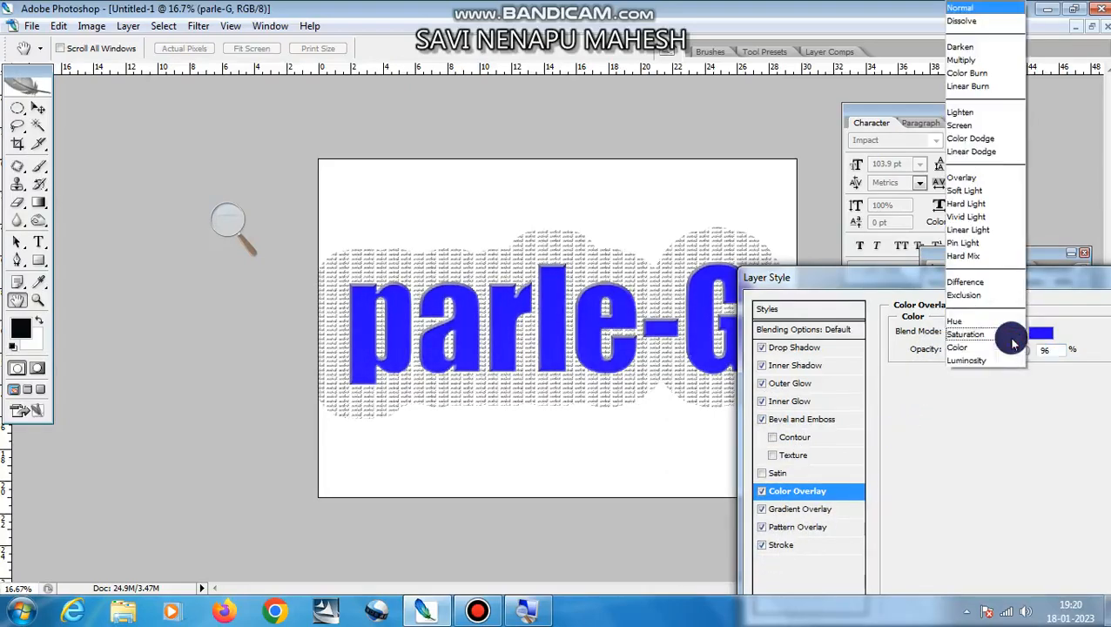
{"action": "left_click", "coordinate": [965, 282]}
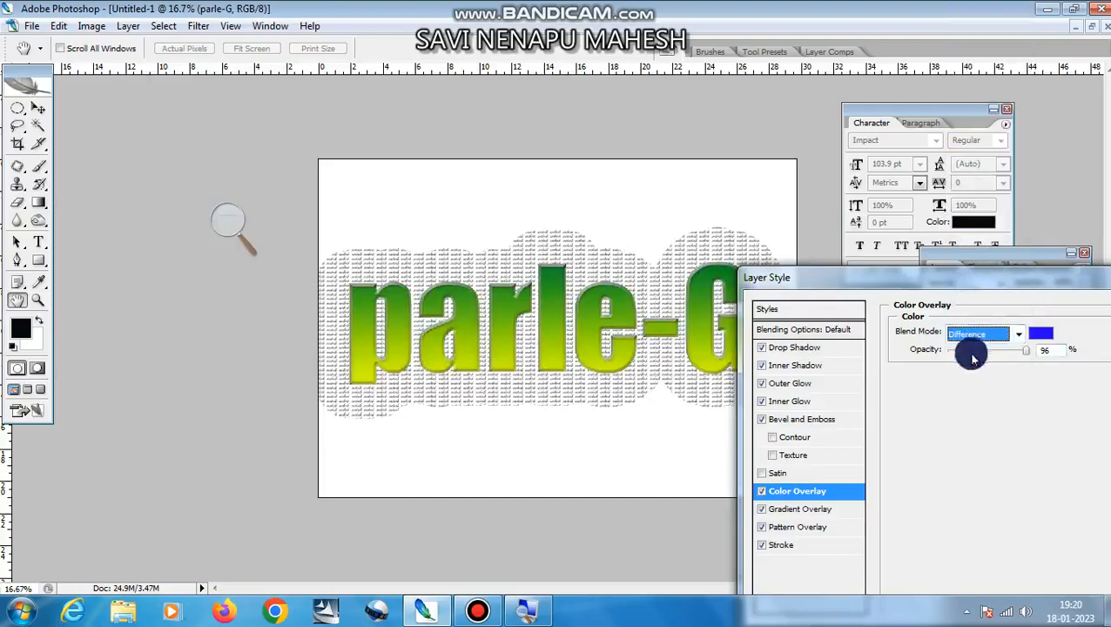
{"action": "left_click_drag", "start_coordinate": [848, 280], "coordinate": [843, 213]}
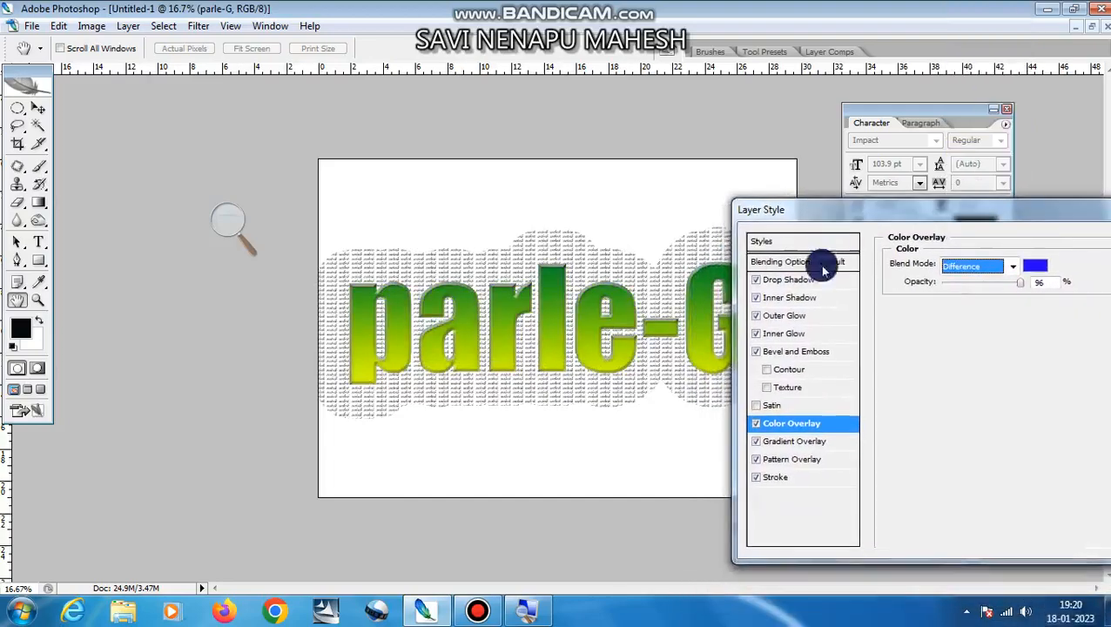
{"action": "key", "text": "Up"}
{"action": "key", "text": "Up"}
{"action": "key", "text": "Down"}
{"action": "key", "text": "Down"}
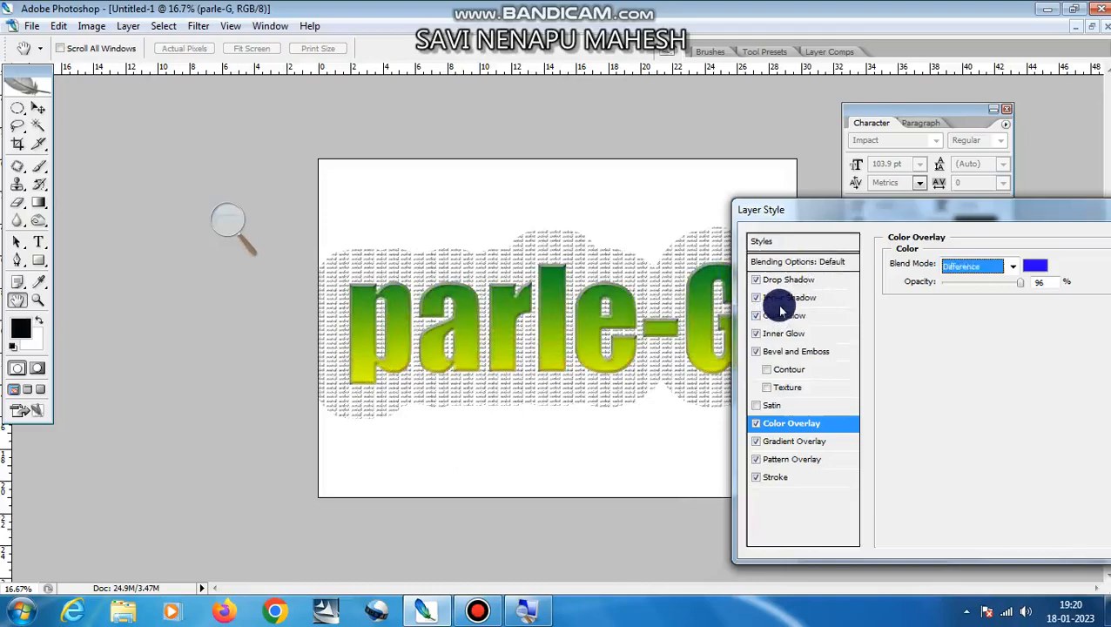
{"action": "key", "text": "Up"}
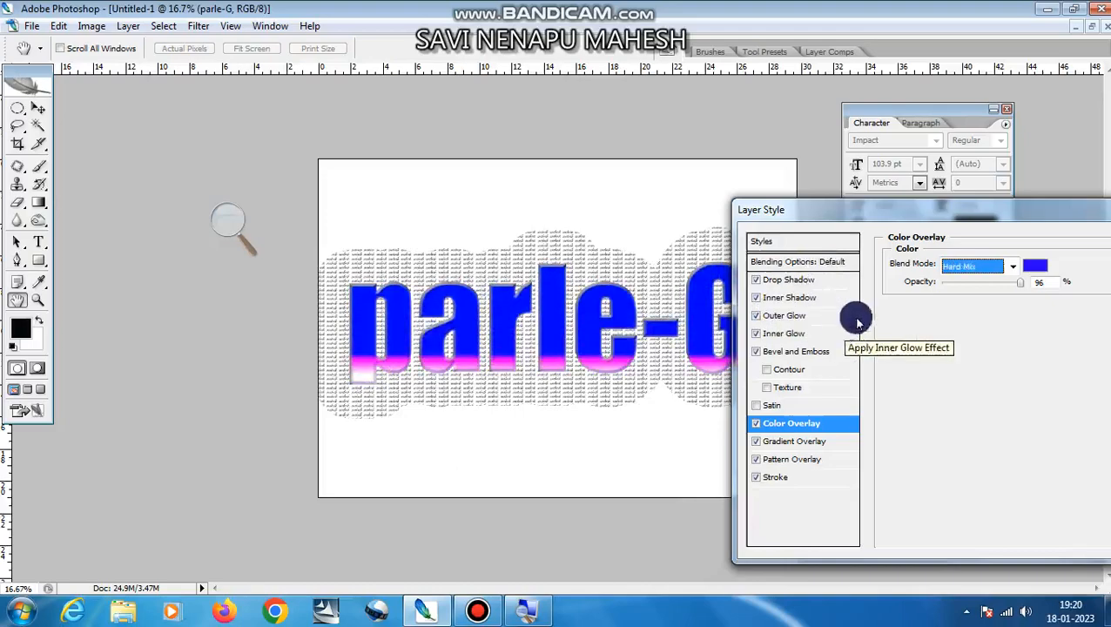
Step: Raise the Hard Mix color overlay's opacity to 100% and toggle the drop shadow off and on again
{"action": "left_click_drag", "start_coordinate": [1015, 281], "coordinate": [1041, 287]}
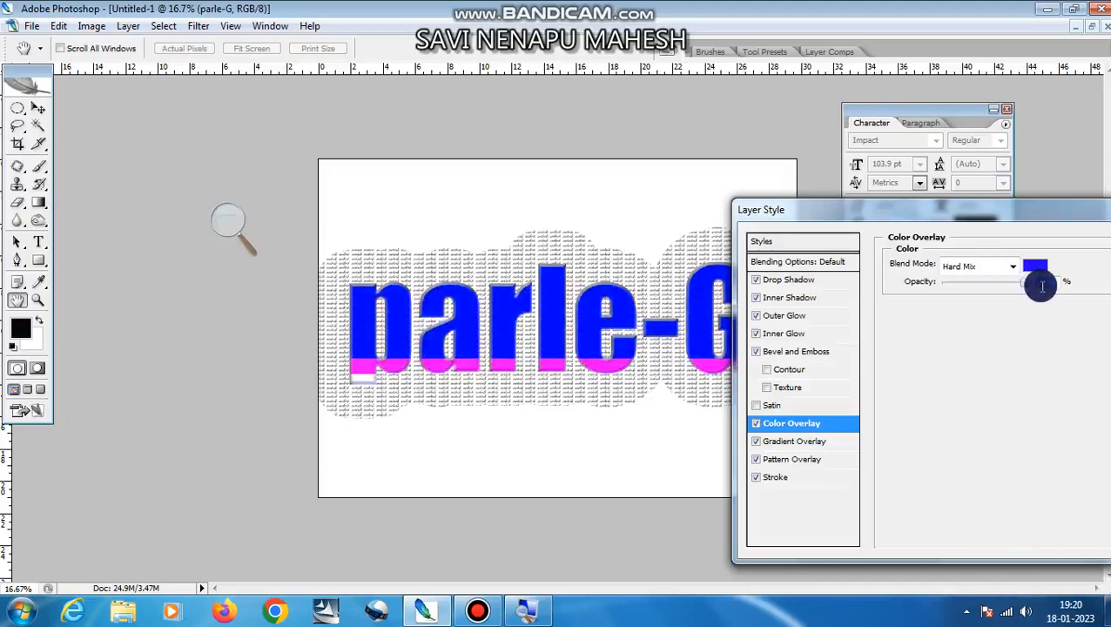
{"action": "left_click_drag", "start_coordinate": [992, 209], "coordinate": [962, 413]}
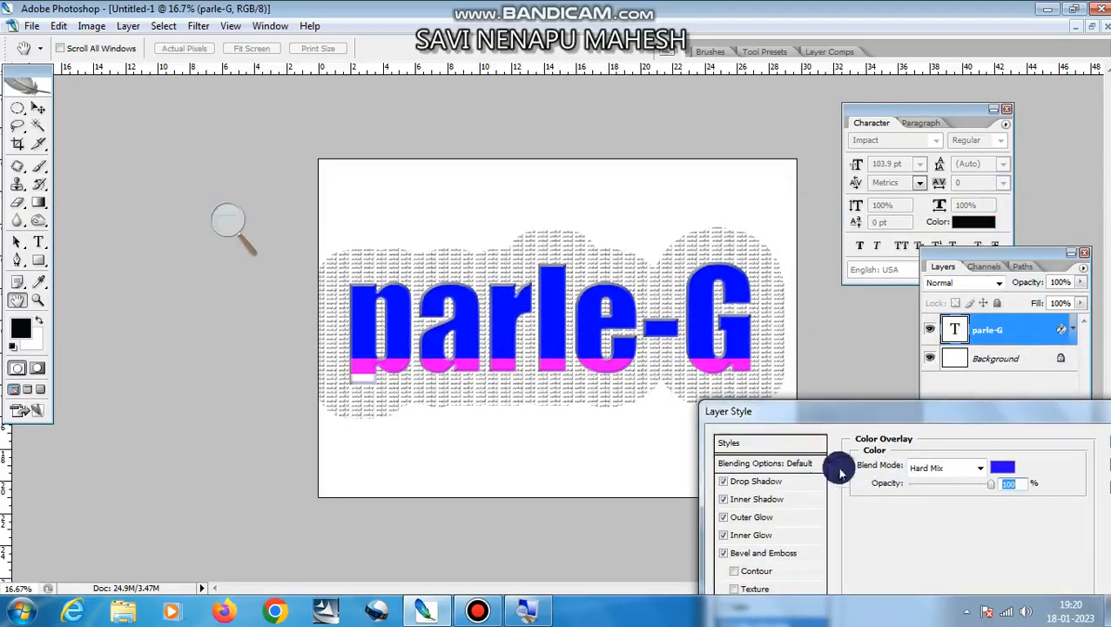
{"action": "left_click", "coordinate": [724, 483]}
{"action": "left_click", "coordinate": [725, 483]}
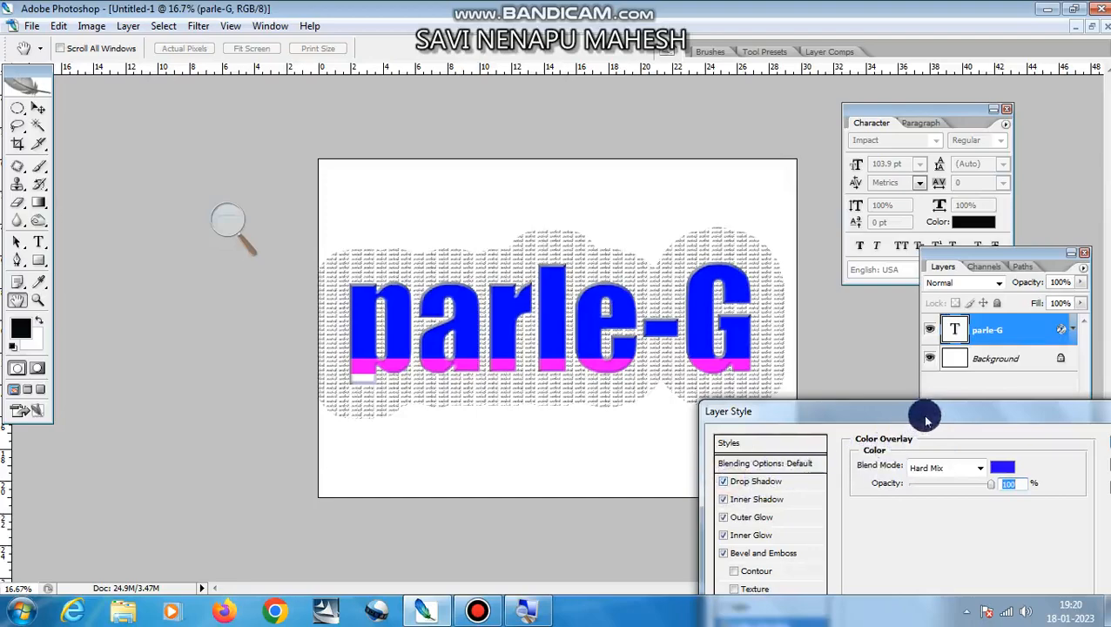
Step: Try the Exclusion, Color Dodge and Pin Light blend modes on the color overlay, lowering the opacity to 28% with Pin Light
{"action": "left_click_drag", "start_coordinate": [925, 420], "coordinate": [949, 369]}
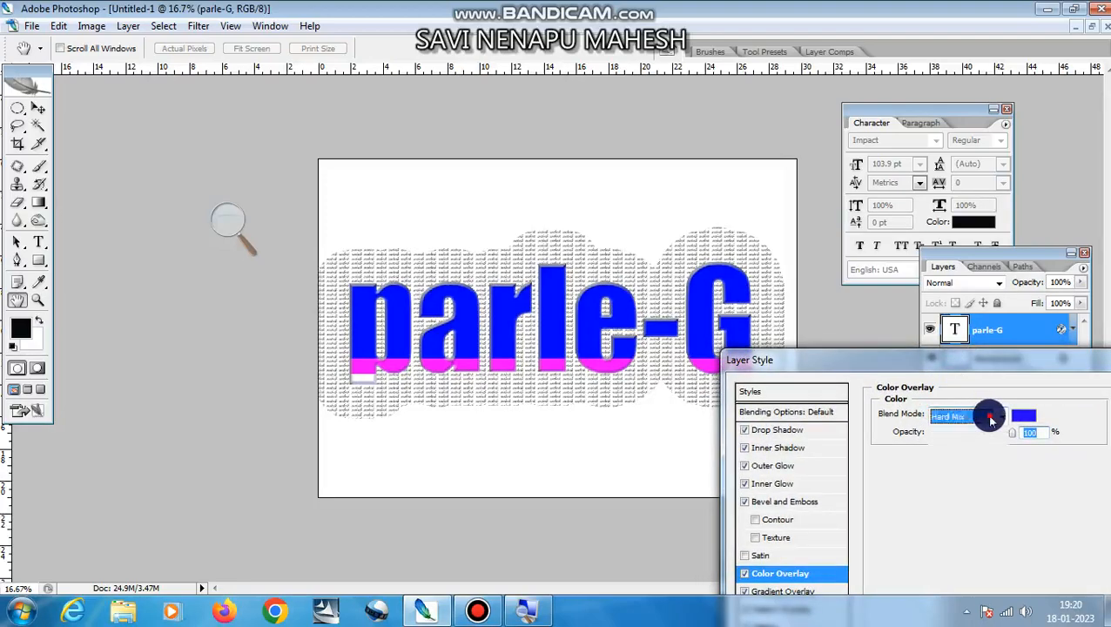
{"action": "left_click", "coordinate": [990, 418]}
{"action": "left_click", "coordinate": [953, 333]}
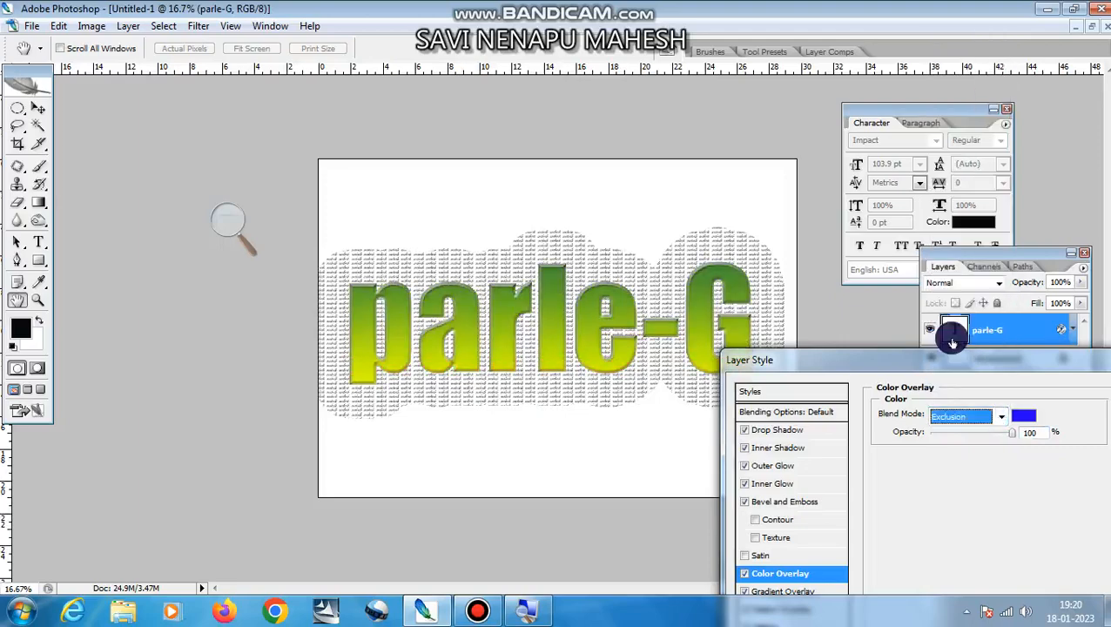
{"action": "left_click", "coordinate": [987, 419]}
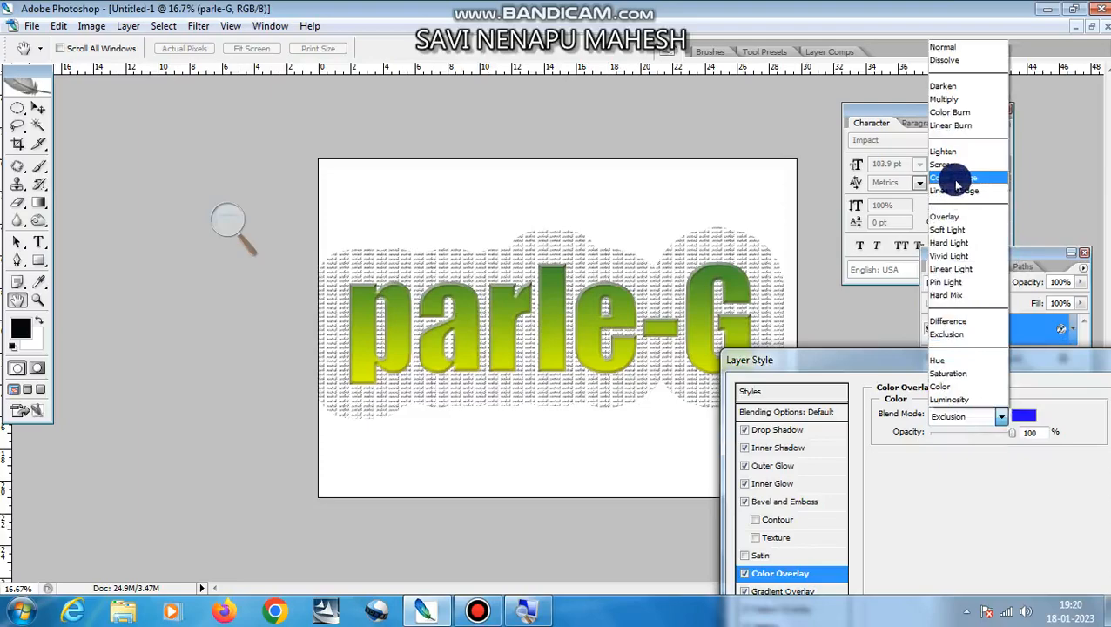
{"action": "left_click", "coordinate": [956, 179]}
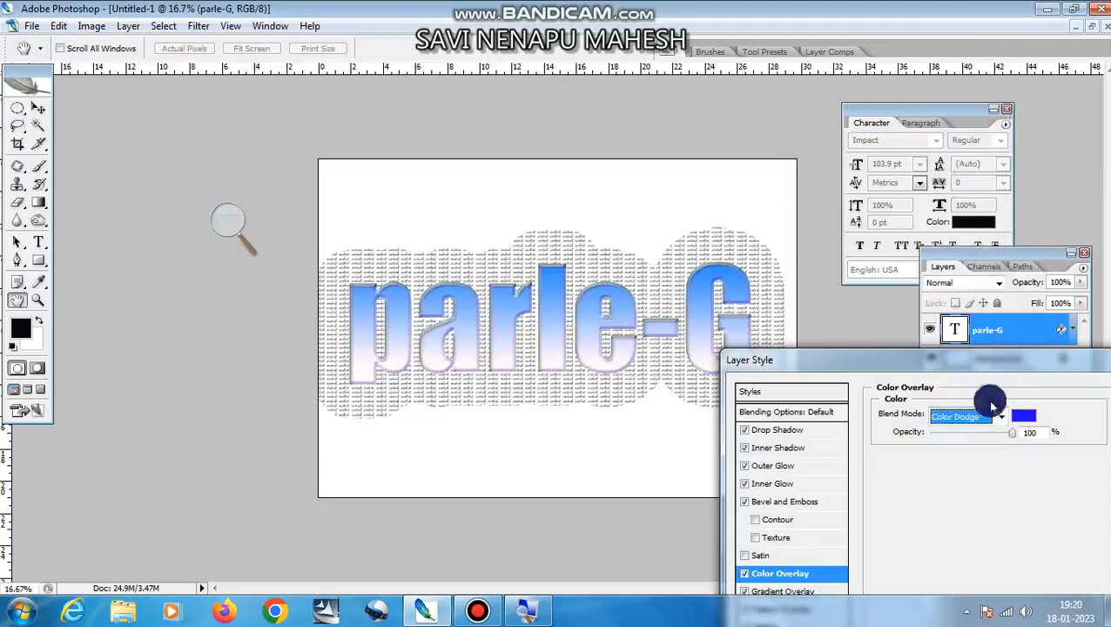
{"action": "left_click", "coordinate": [1004, 419]}
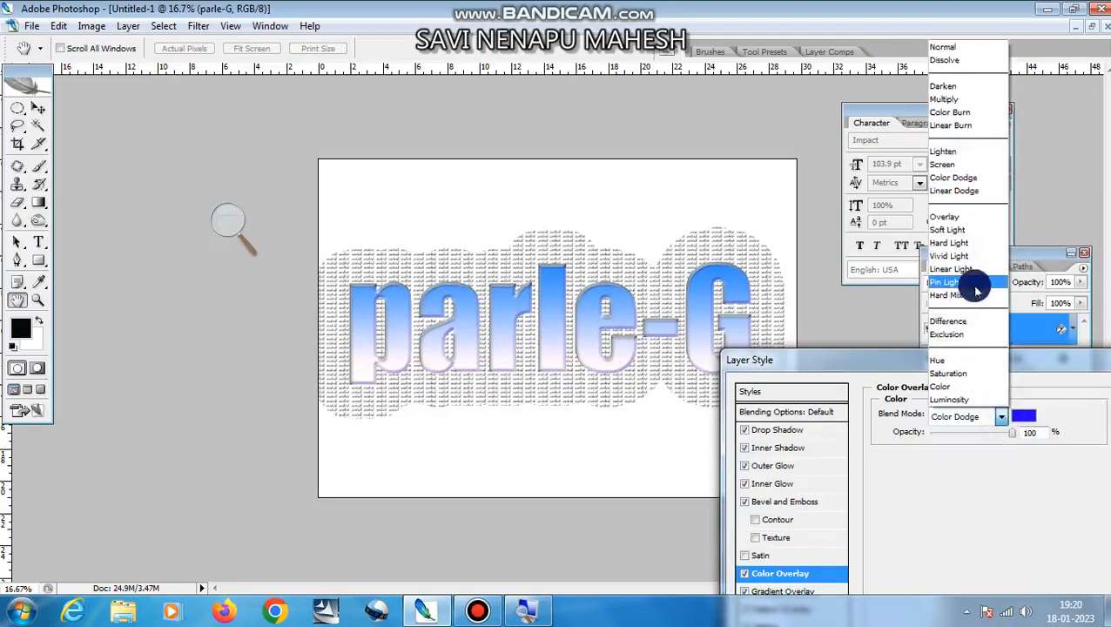
{"action": "left_click", "coordinate": [973, 288]}
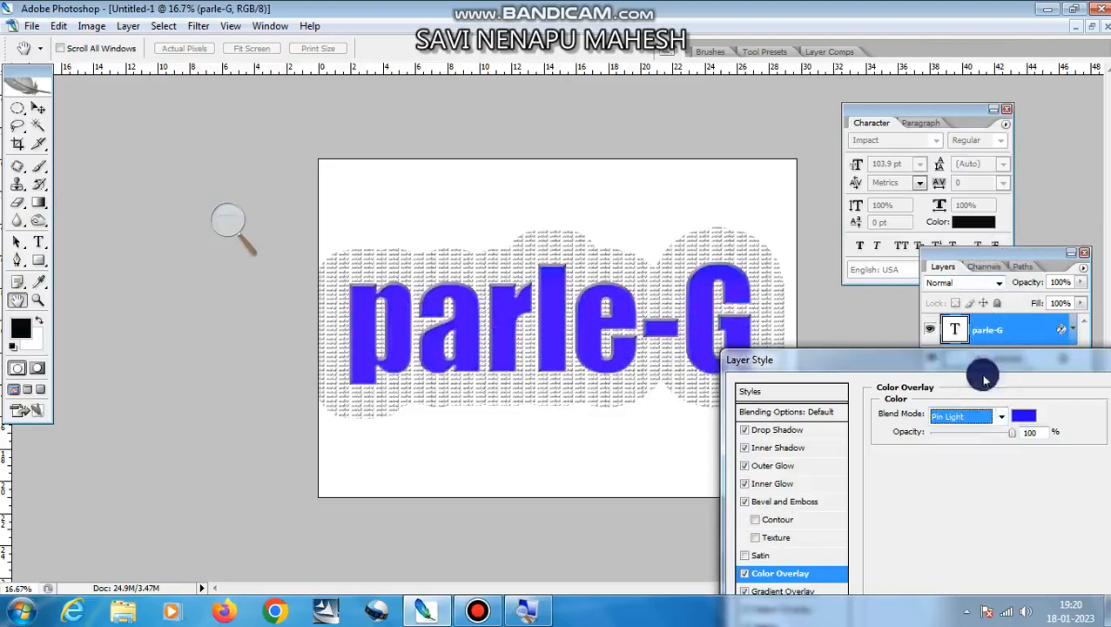
{"action": "left_click_drag", "start_coordinate": [1006, 438], "coordinate": [953, 440]}
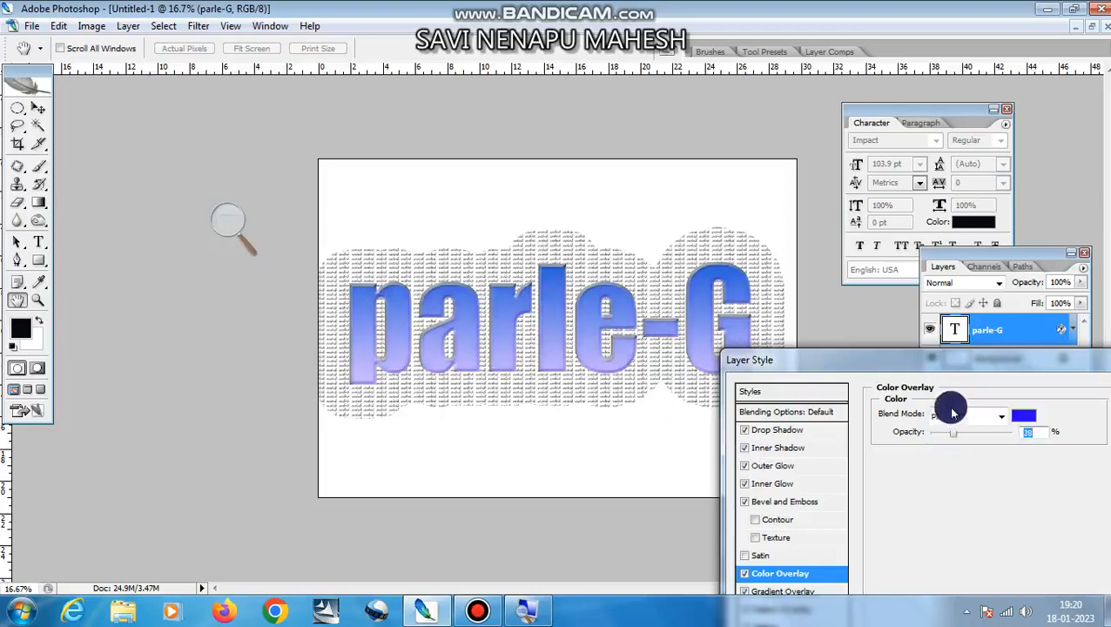
Step: Try the Hue blend mode with the color overlay's opacity reduced to 0%, and switch the mode to Luminosity
{"action": "left_click", "coordinate": [1002, 417]}
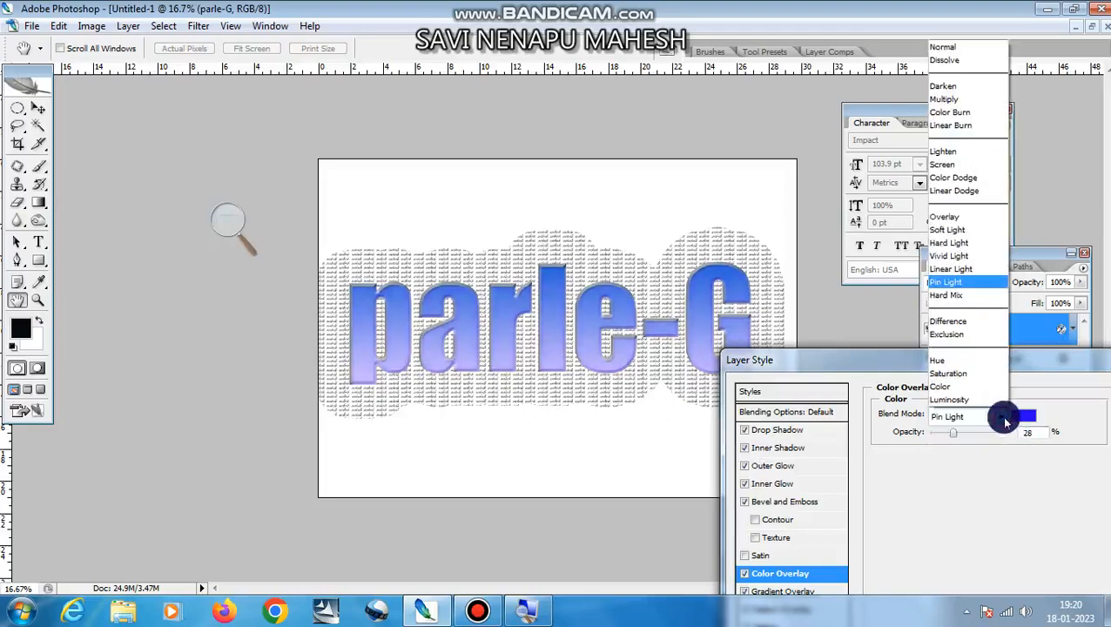
{"action": "left_click", "coordinate": [947, 360]}
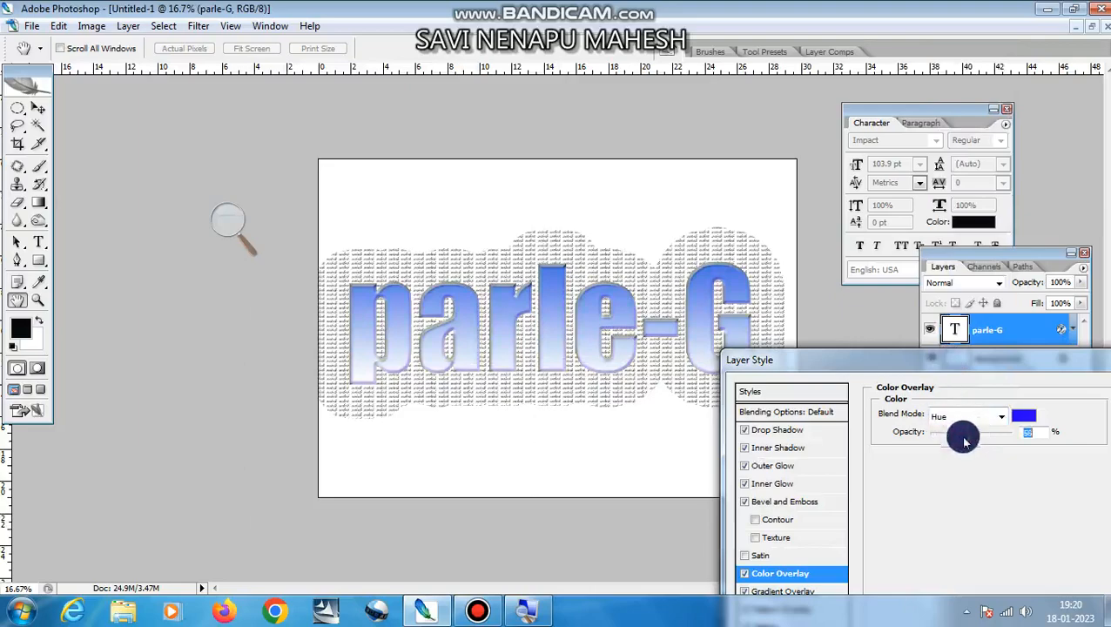
{"action": "left_click", "coordinate": [987, 419]}
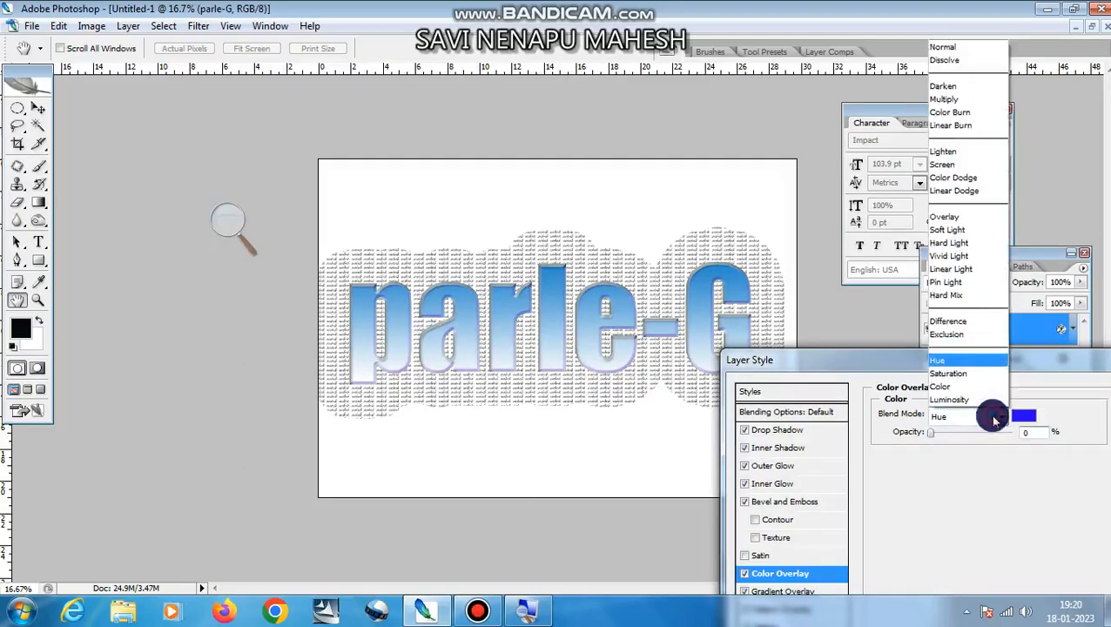
{"action": "left_click", "coordinate": [958, 401]}
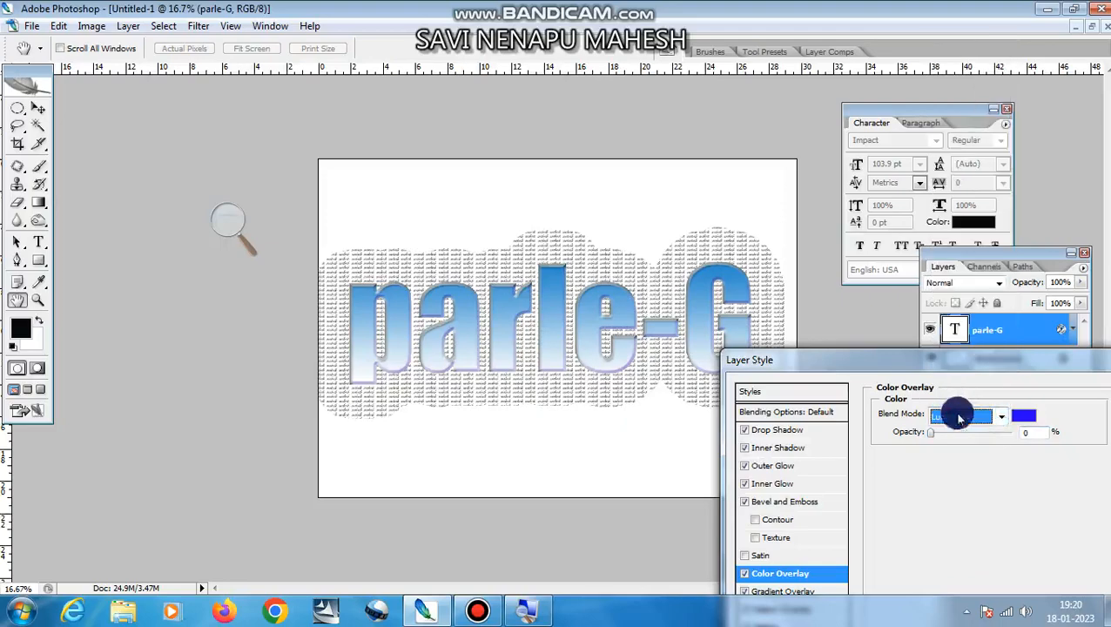
Step: Set the color overlay's opacity to 36%, try Hard Mix, and apply the Multiply blend mode
{"action": "mouse_move", "coordinate": [949, 439]}
{"action": "left_mouse_down"}
{"action": "mouse_move", "coordinate": [1014, 442]}
{"action": "mouse_move", "coordinate": [905, 438]}
{"action": "mouse_move", "coordinate": [1004, 438]}
{"action": "mouse_move", "coordinate": [946, 441]}
{"action": "mouse_move", "coordinate": [988, 438]}
{"action": "mouse_move", "coordinate": [947, 438]}
{"action": "mouse_move", "coordinate": [984, 442]}
{"action": "mouse_move", "coordinate": [962, 441]}
{"action": "left_mouse_up"}
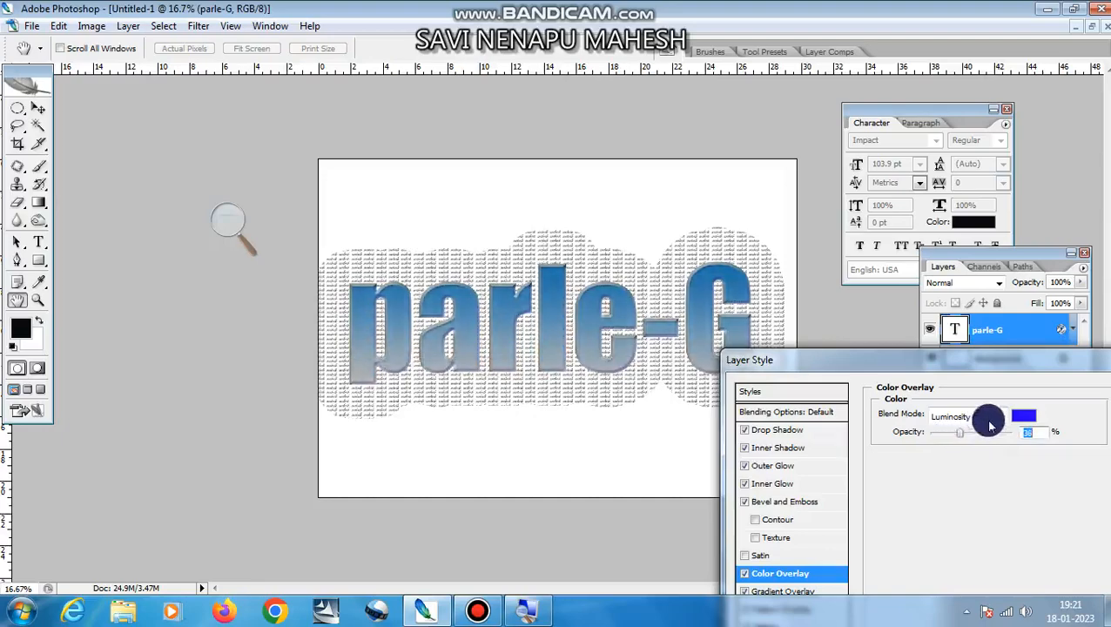
{"action": "left_click", "coordinate": [990, 421]}
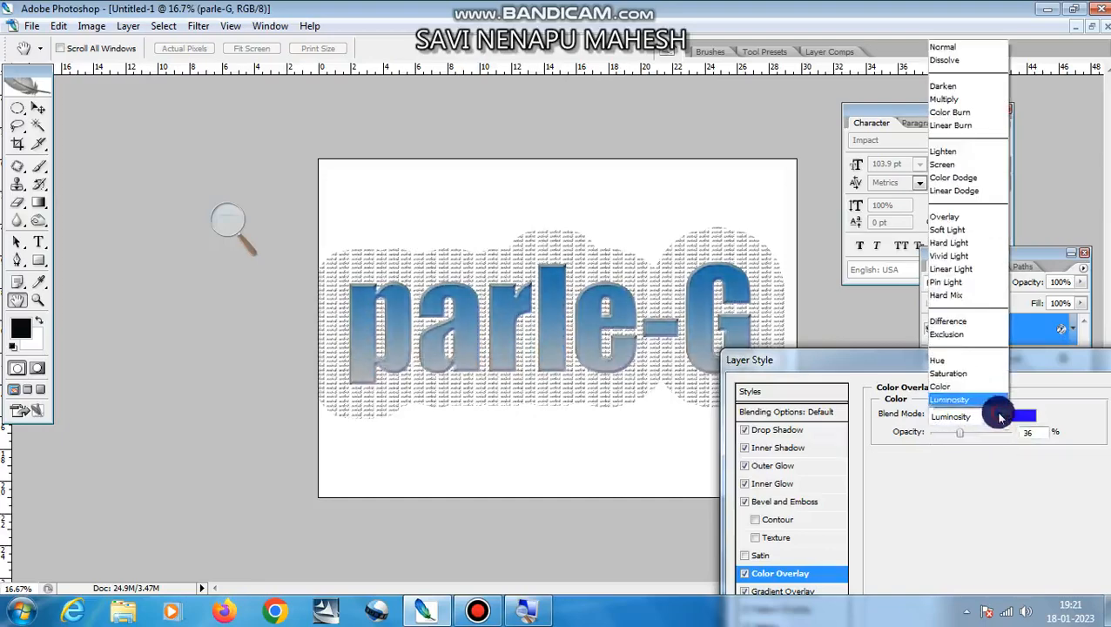
{"action": "left_click", "coordinate": [940, 297]}
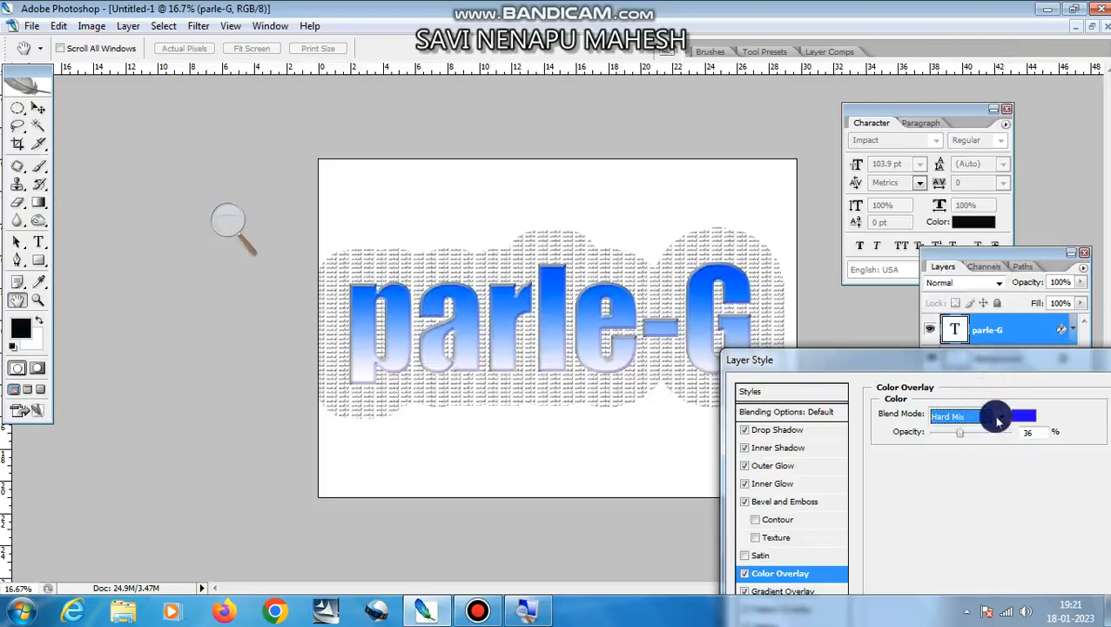
{"action": "left_click", "coordinate": [997, 422]}
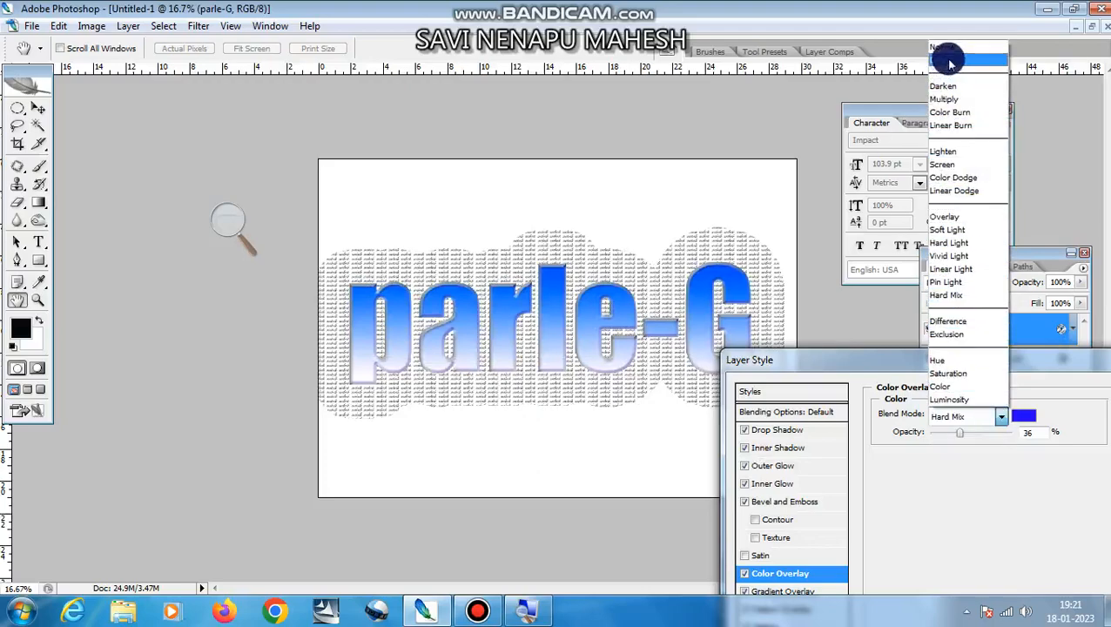
{"action": "left_click", "coordinate": [943, 98]}
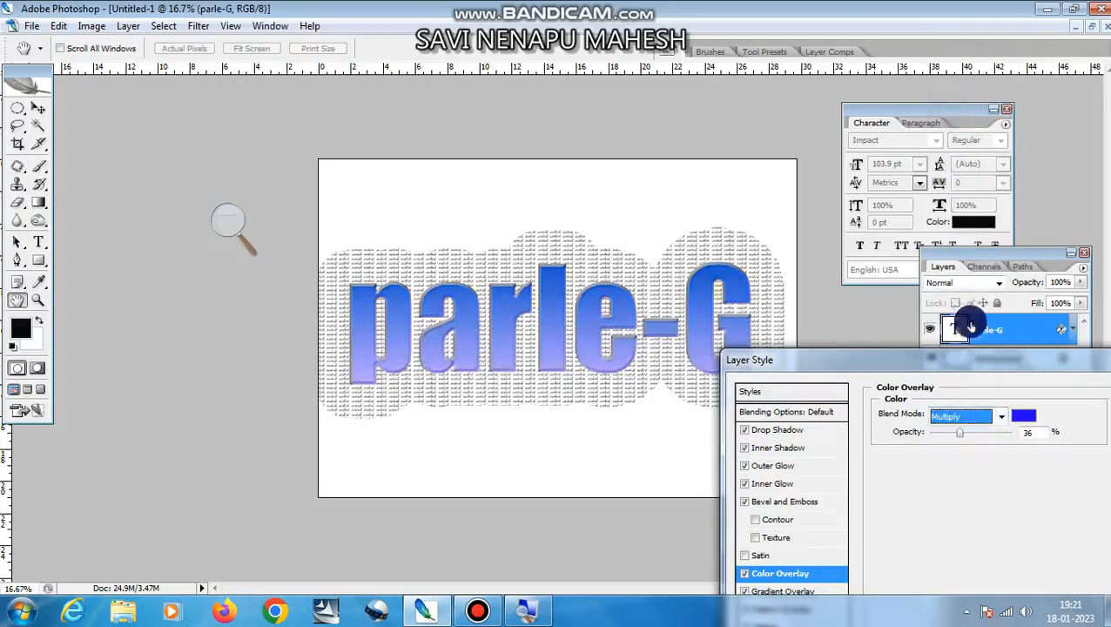
Step: Raise the Multiply color overlay's opacity to 94% and apply the layer style to the parle-G text
{"action": "left_click_drag", "start_coordinate": [962, 442], "coordinate": [1008, 439]}
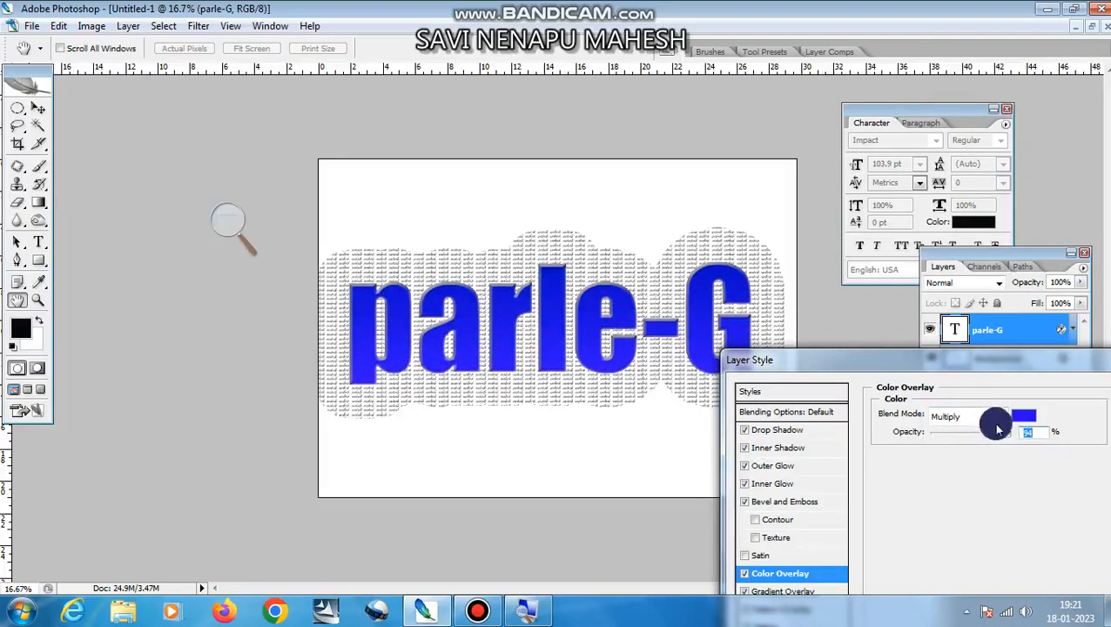
{"action": "left_click_drag", "start_coordinate": [1018, 359], "coordinate": [900, 354]}
{"action": "left_click", "coordinate": [1051, 387]}
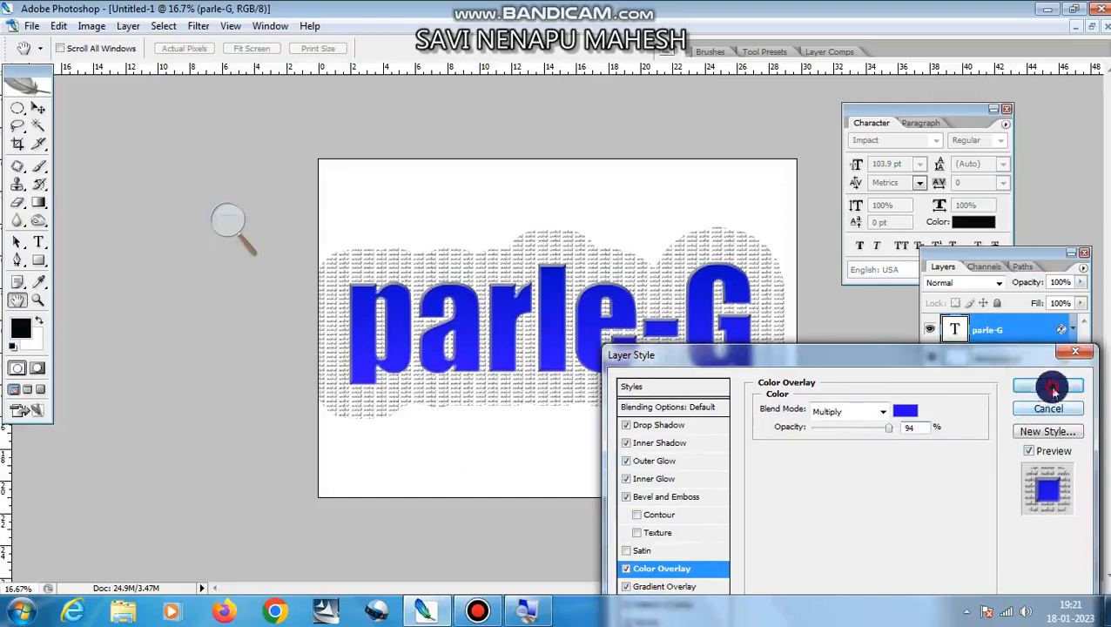
{"action": "left_click", "coordinate": [964, 611]}
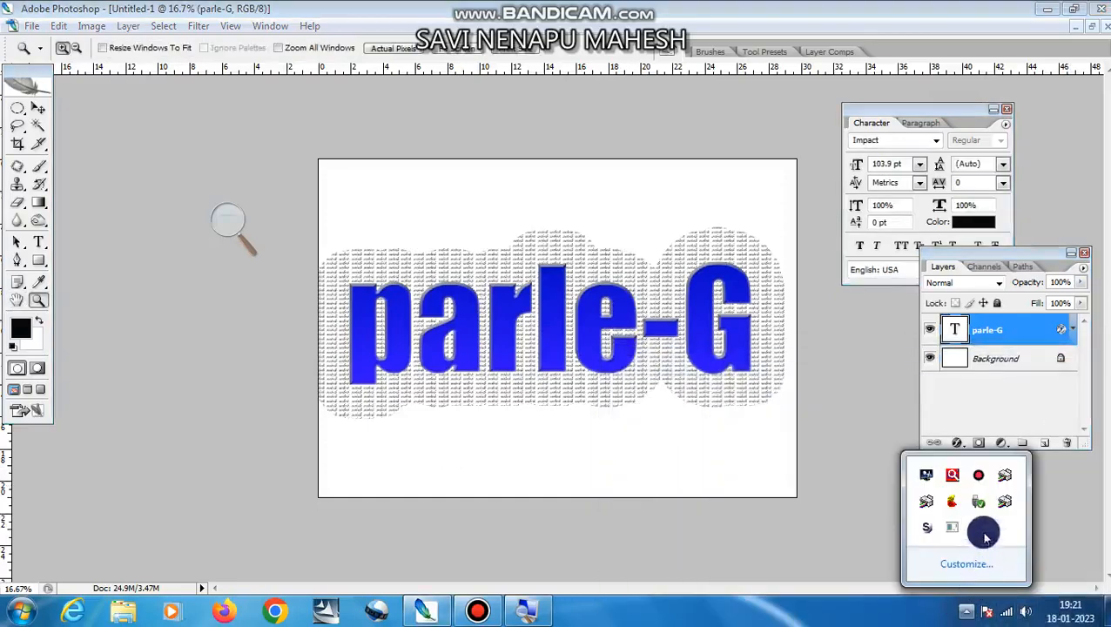
{"action": "left_click", "coordinate": [980, 476]}
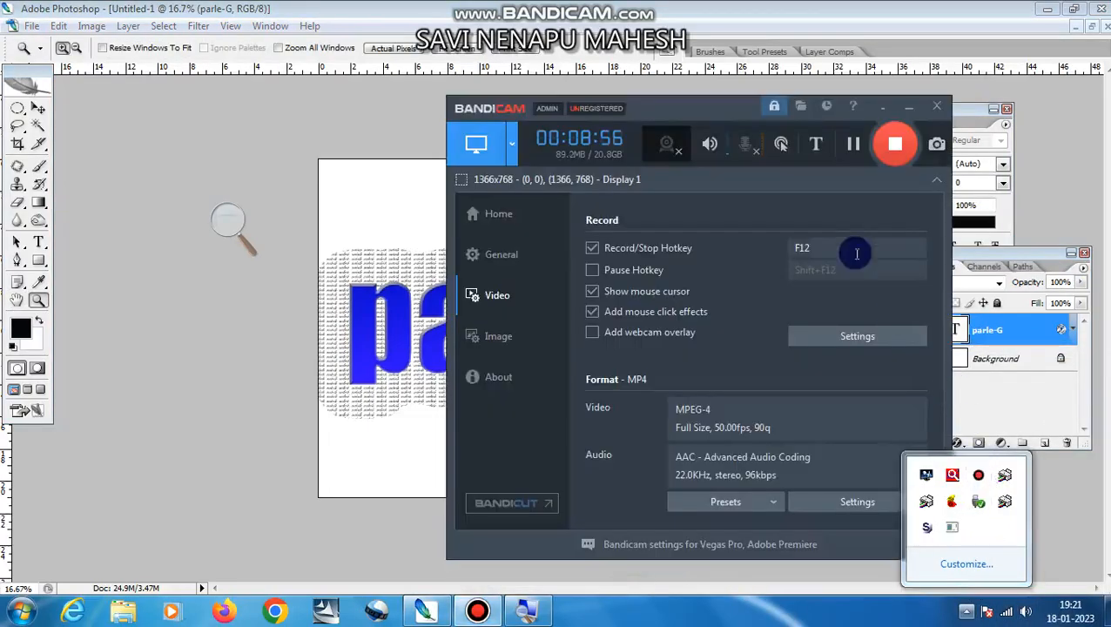
{"action": "left_click", "coordinate": [884, 110]}
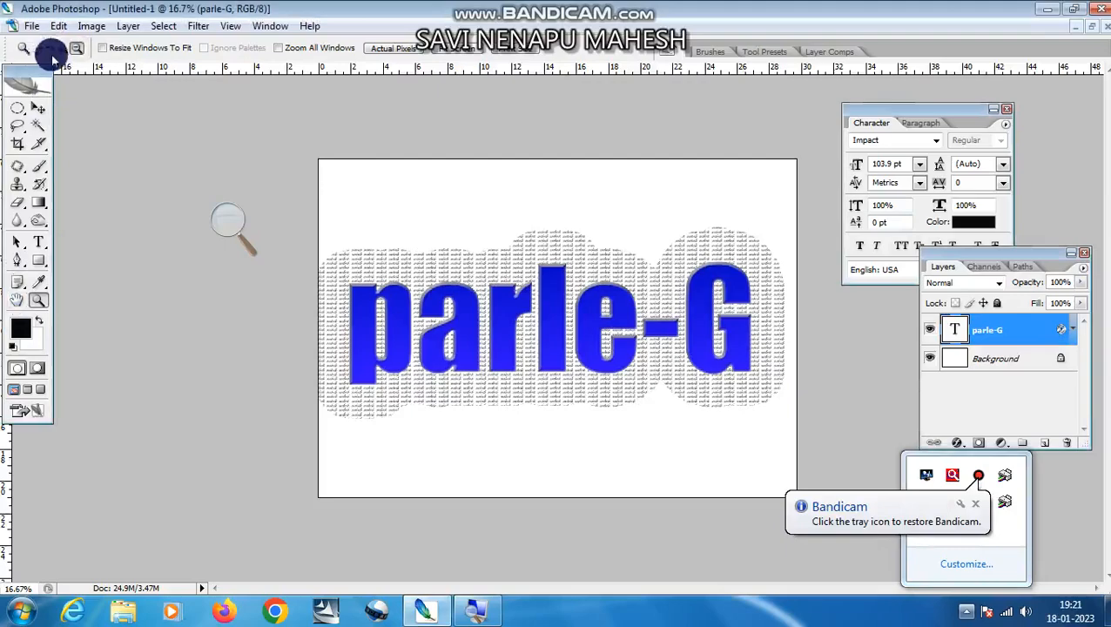
Step: Examine the beveled blue letters and the pattern-filled stroke around them up close, and return to the full-page view
{"action": "left_click", "coordinate": [504, 291]}
{"action": "left_click", "coordinate": [508, 294]}
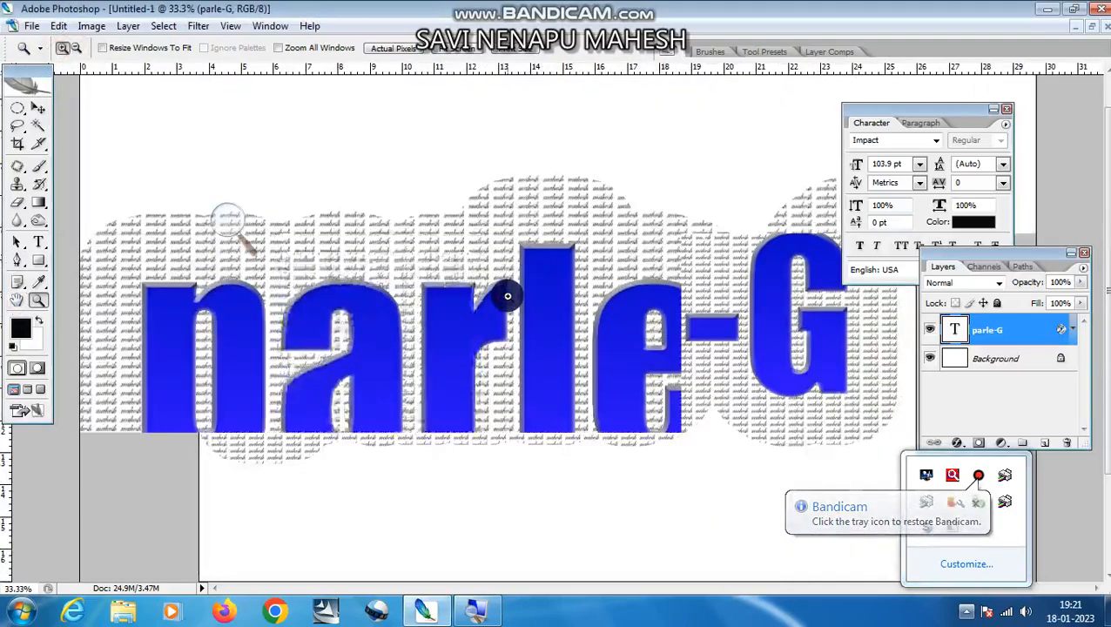
{"action": "left_click", "coordinate": [507, 296]}
{"action": "left_click_drag", "start_coordinate": [511, 404], "coordinate": [486, 234]}
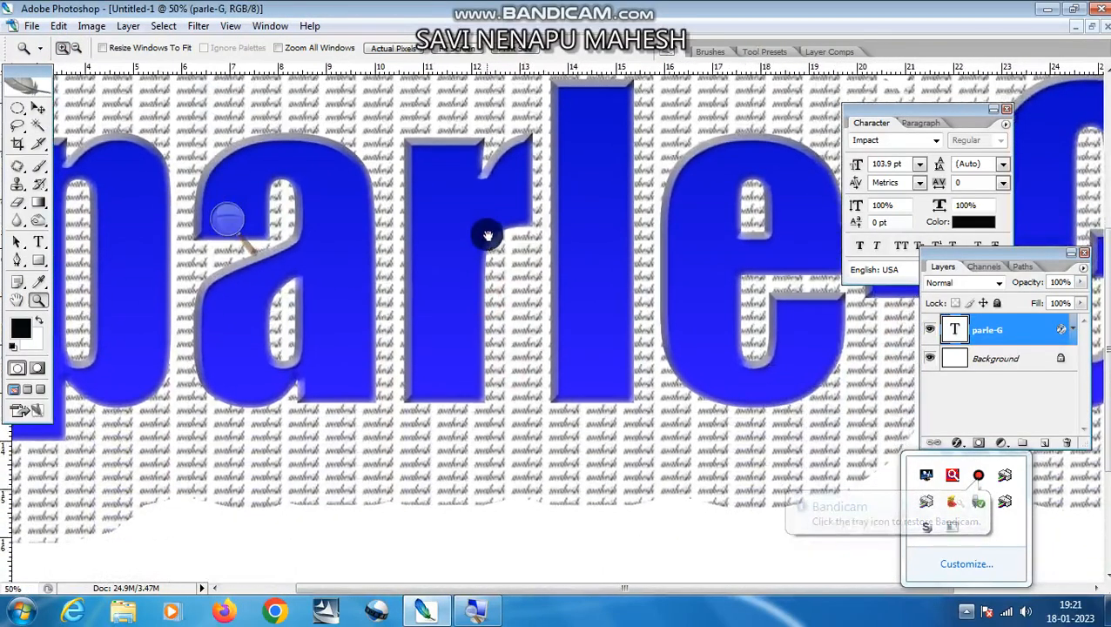
{"action": "left_click", "coordinate": [407, 437]}
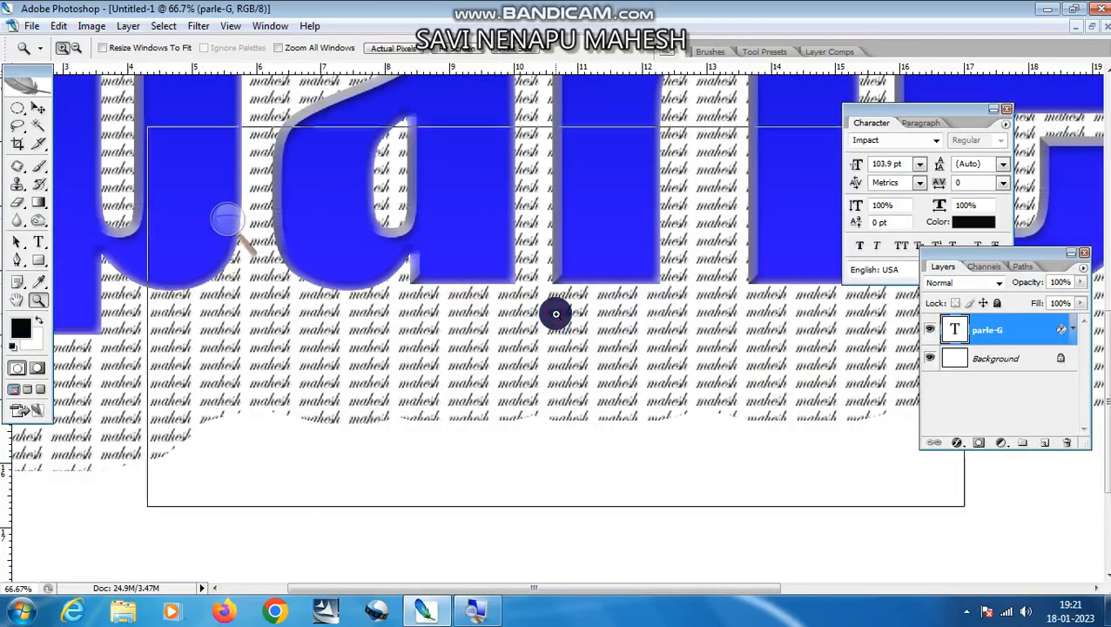
{"action": "left_click", "coordinate": [555, 313]}
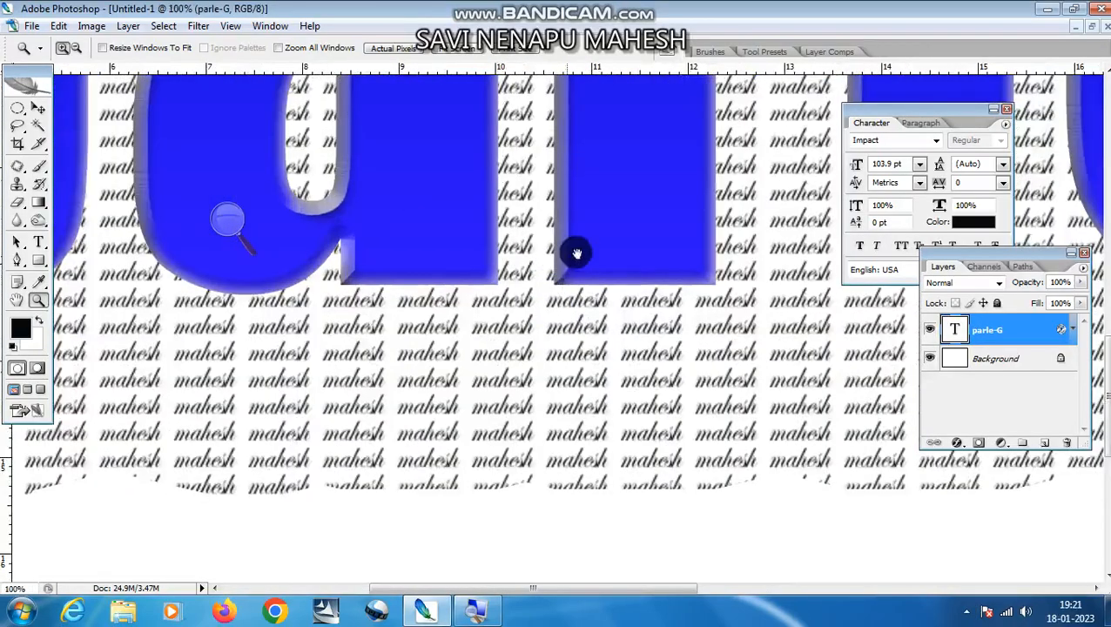
{"action": "left_click_drag", "start_coordinate": [575, 251], "coordinate": [529, 471]}
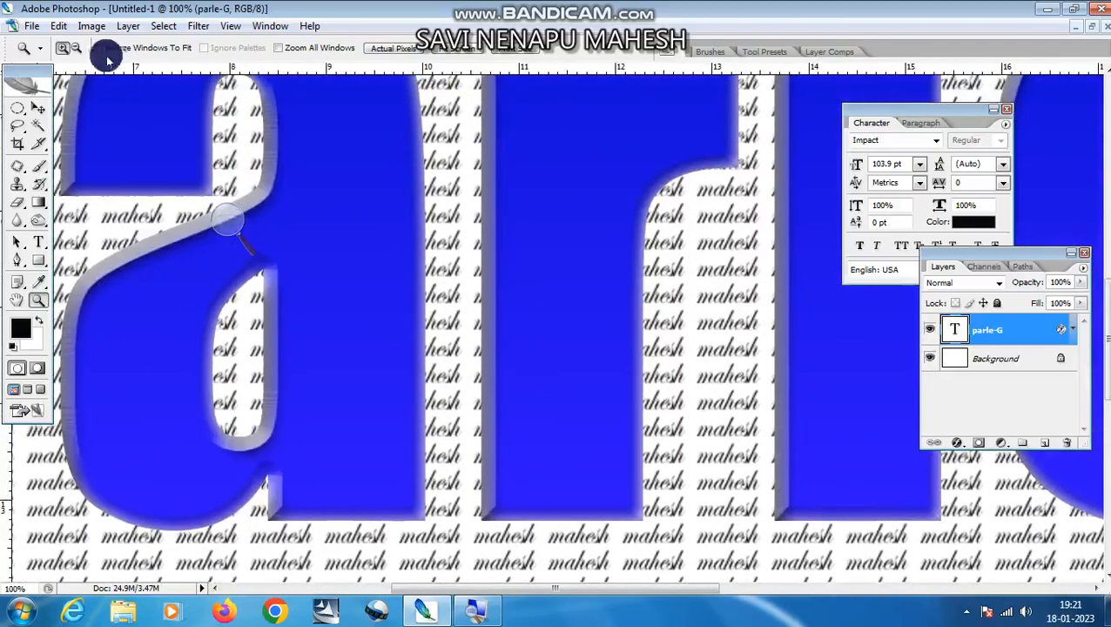
{"action": "left_click", "coordinate": [502, 300]}
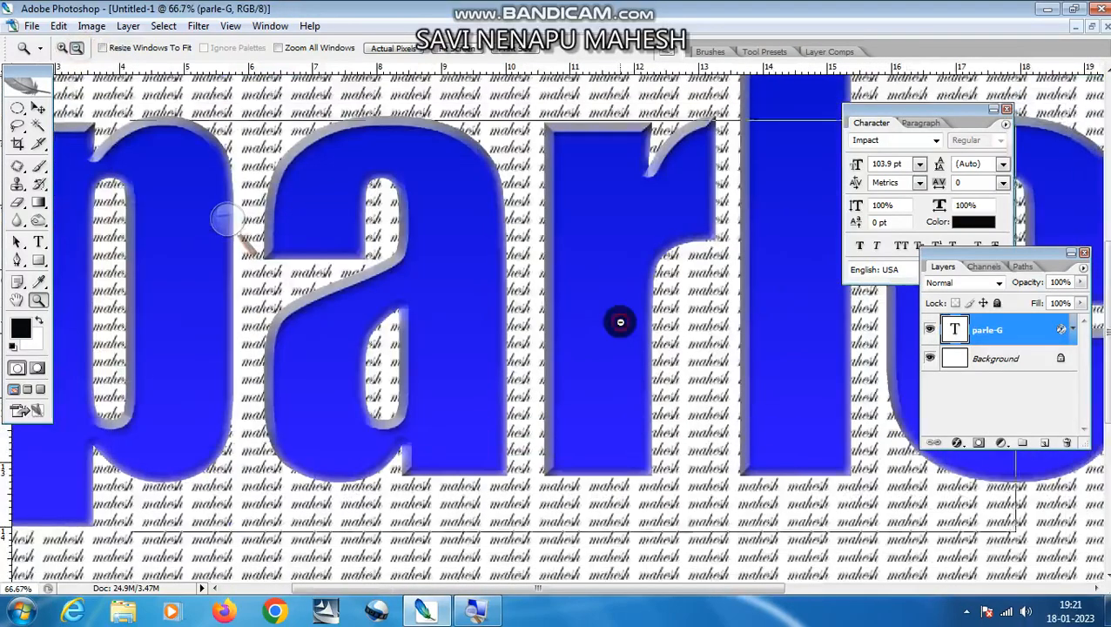
{"action": "left_click", "coordinate": [620, 322]}
{"action": "left_click", "coordinate": [620, 323]}
{"action": "left_click", "coordinate": [620, 322]}
{"action": "left_click", "coordinate": [620, 322]}
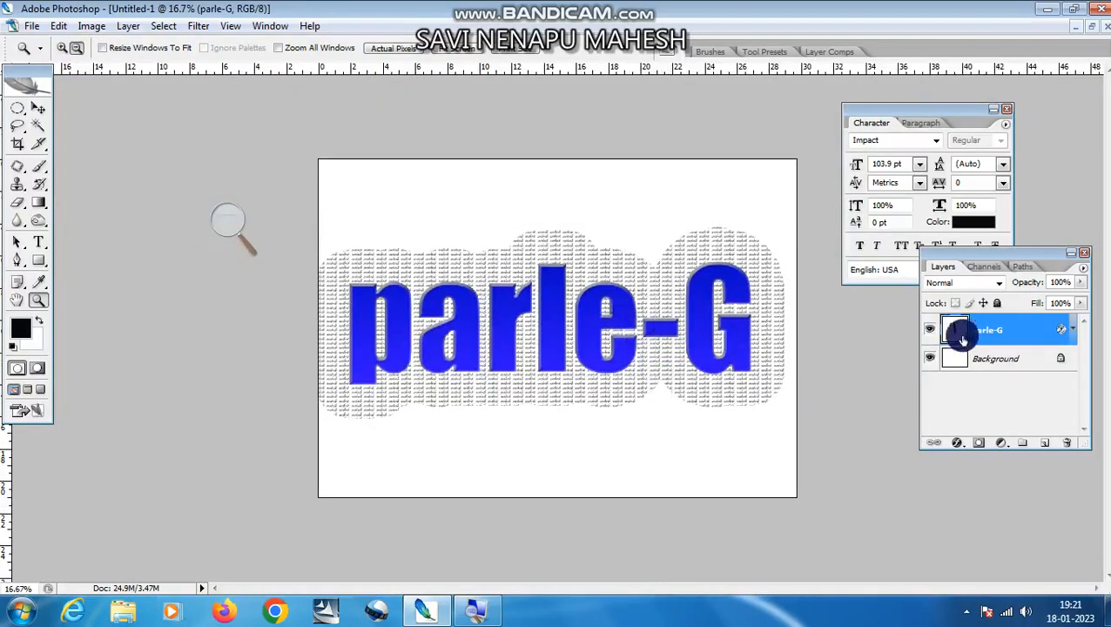
Step: Save the design to the Desktop as a JPEG named Untitled-1 with quality 12
{"action": "left_click", "coordinate": [32, 30]}
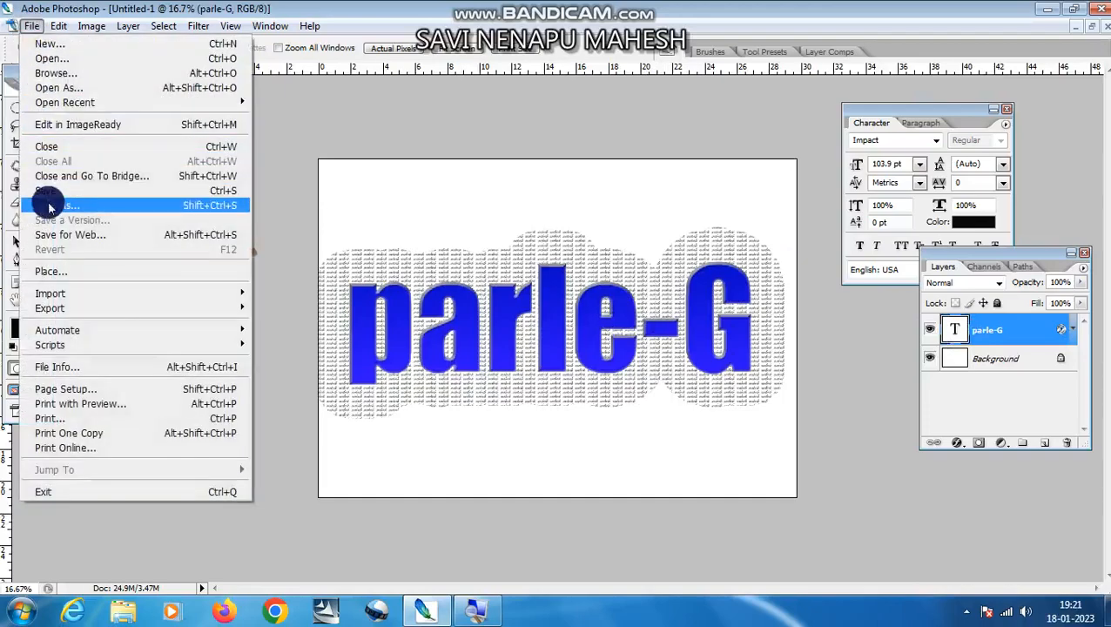
{"action": "left_click", "coordinate": [45, 206]}
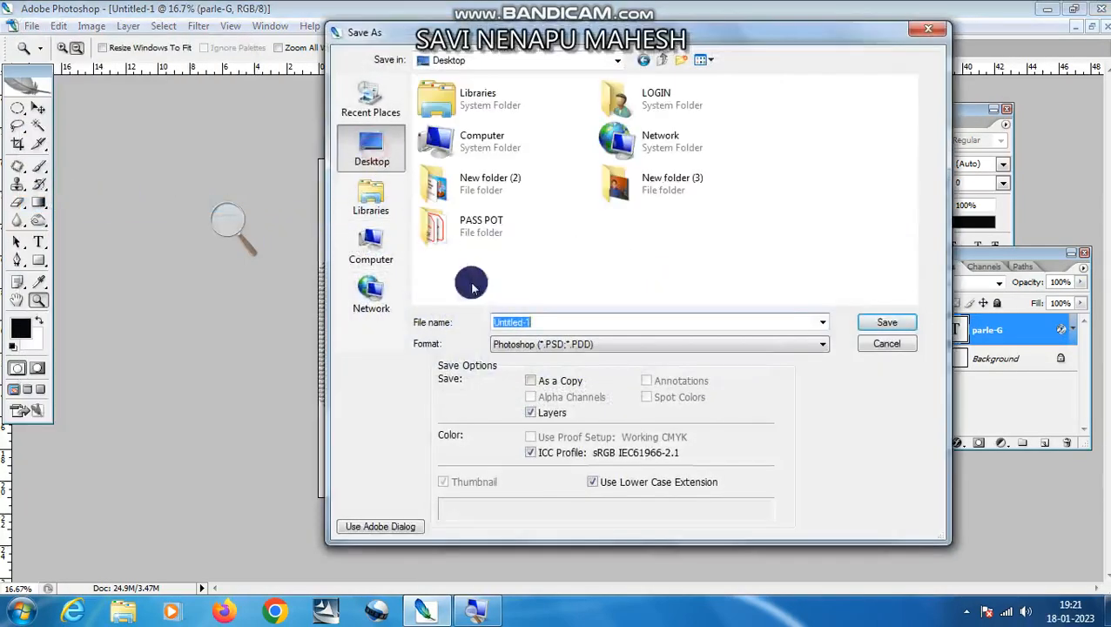
{"action": "left_click", "coordinate": [496, 345]}
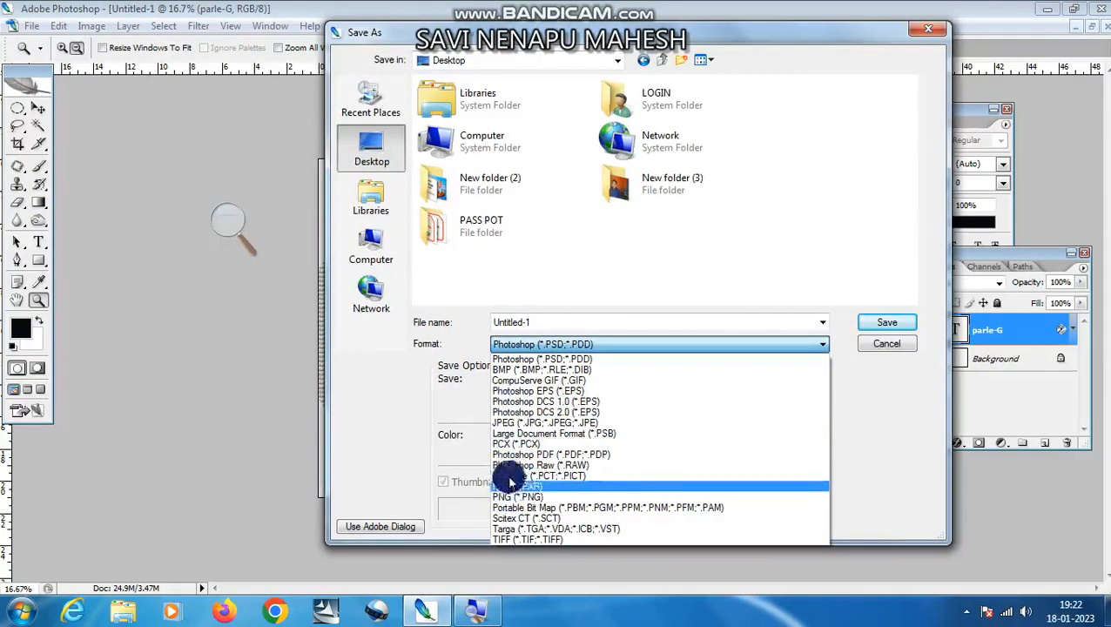
{"action": "left_click", "coordinate": [506, 422]}
{"action": "left_click", "coordinate": [886, 322]}
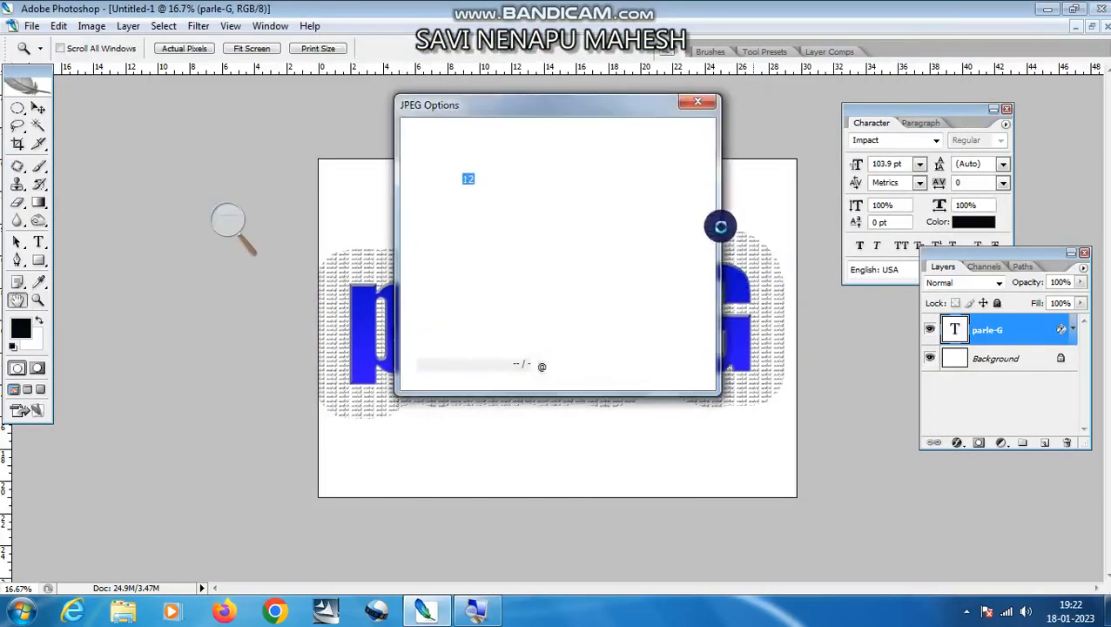
{"action": "left_click", "coordinate": [684, 137]}
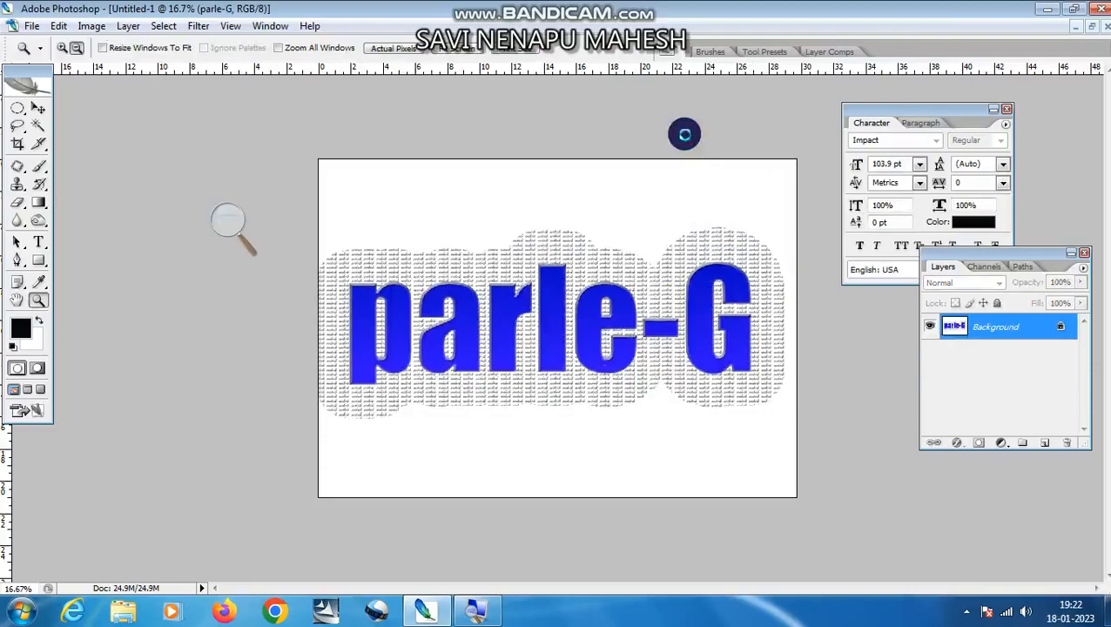